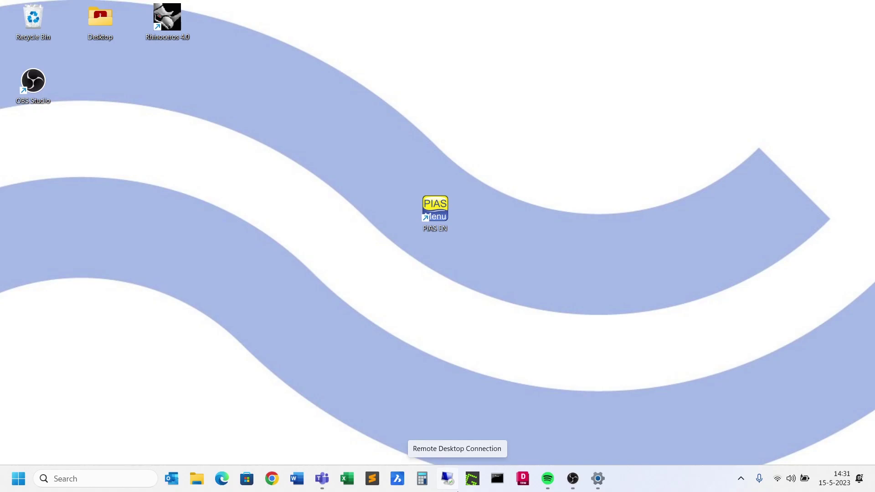
Launch PIAS and open the project file fairing.cnf1 from the Fairing folder in C:\SARCDAG 2023 Fairway.
double_click(441, 223)
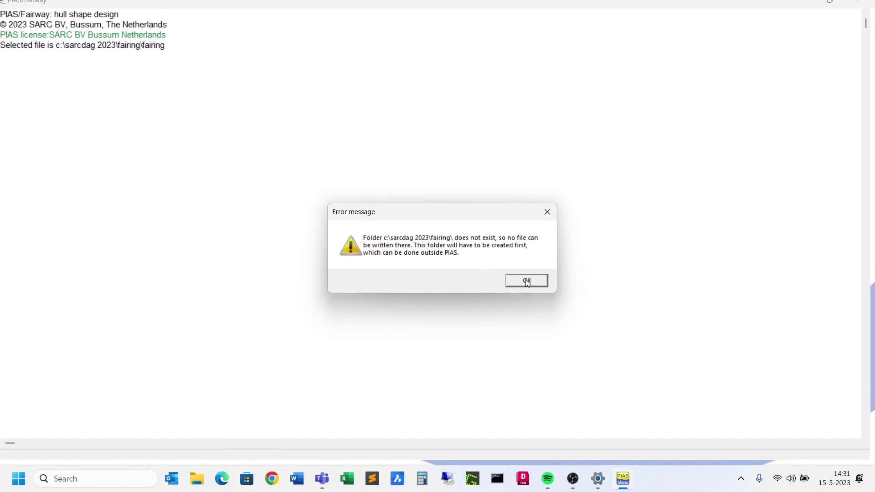
left_click(527, 281)
left_click(466, 277)
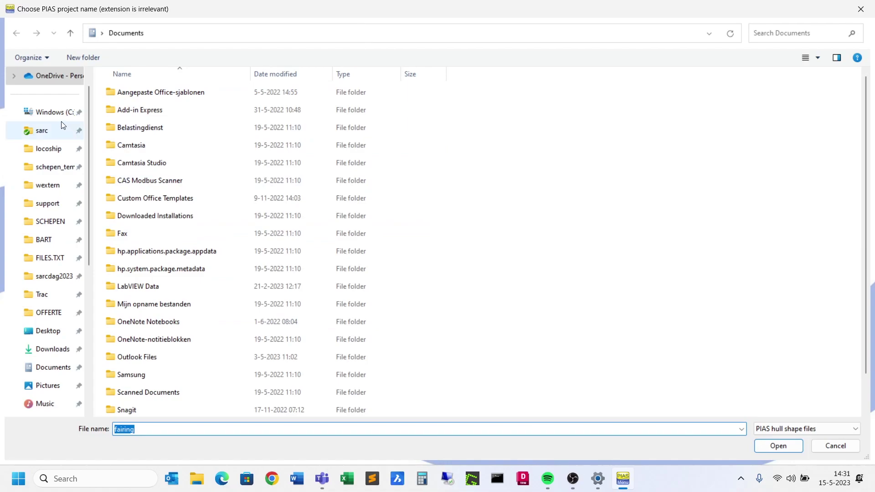
left_click(50, 112)
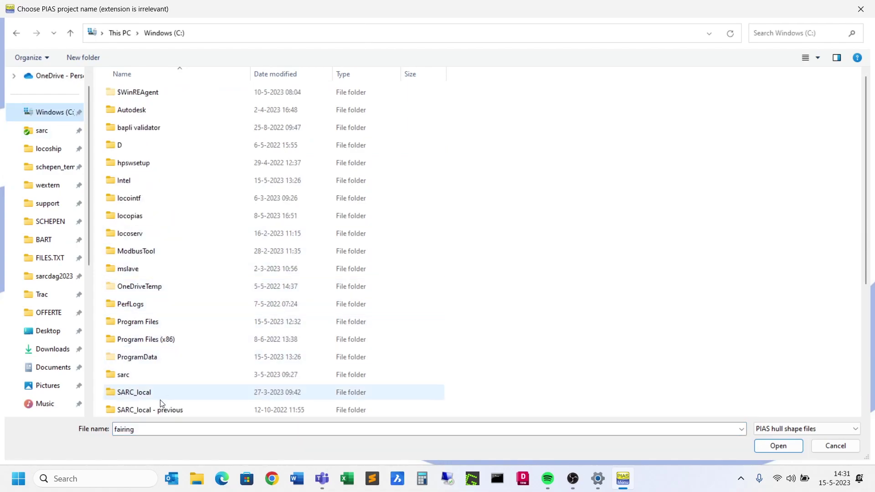
scroll(164, 406, "down", 2)
left_click(153, 358)
double_click(152, 358)
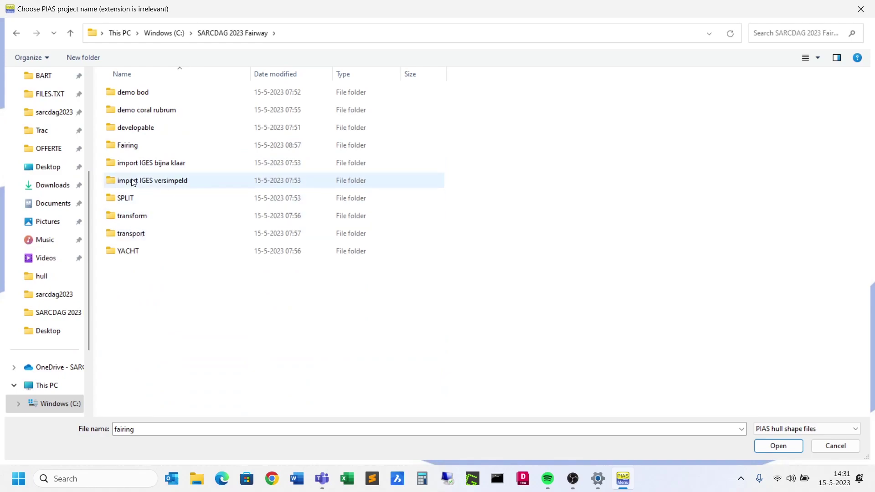
double_click(127, 144)
double_click(128, 93)
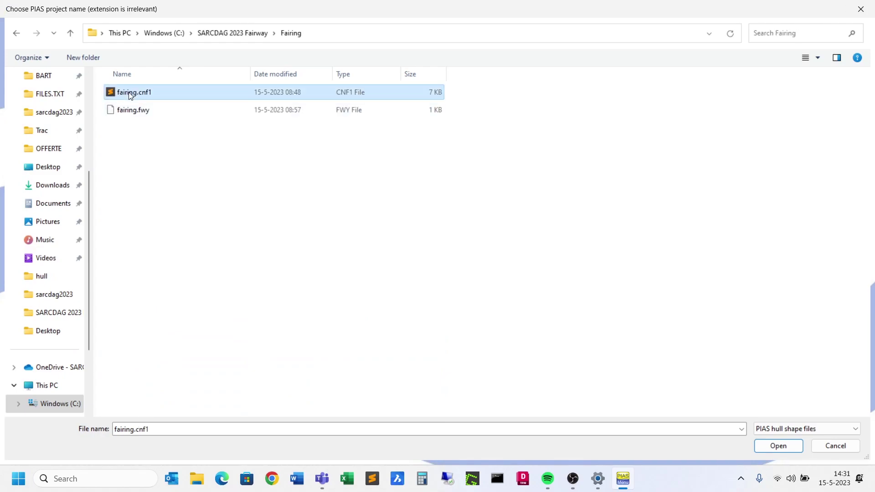
Start the Hull shape design module and enter its Graphical User Interface (GUI).
left_click(61, 191)
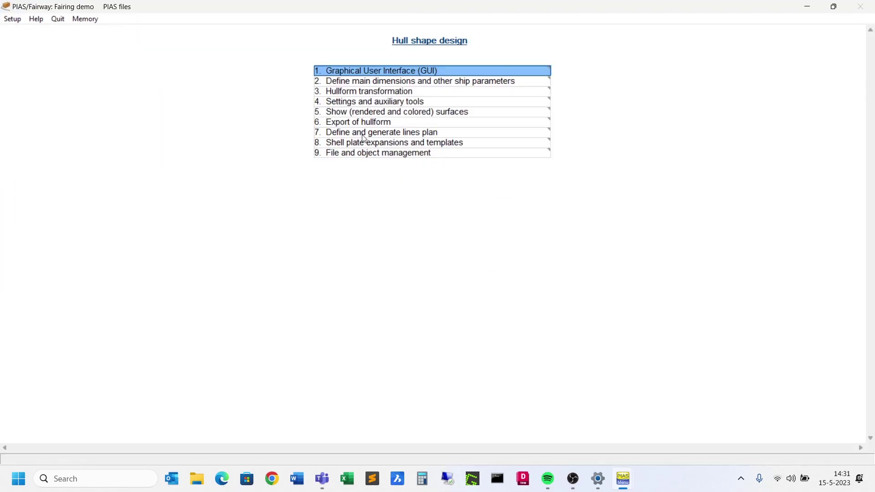
key("Up")
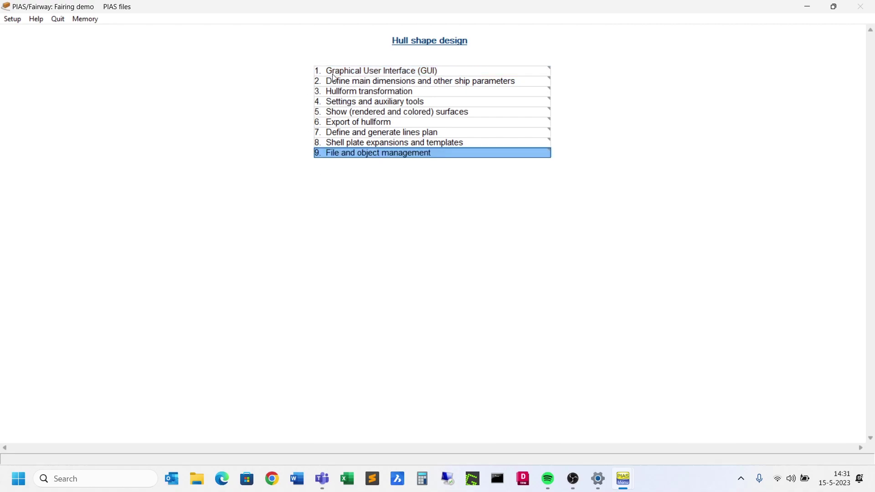
key("Escape")
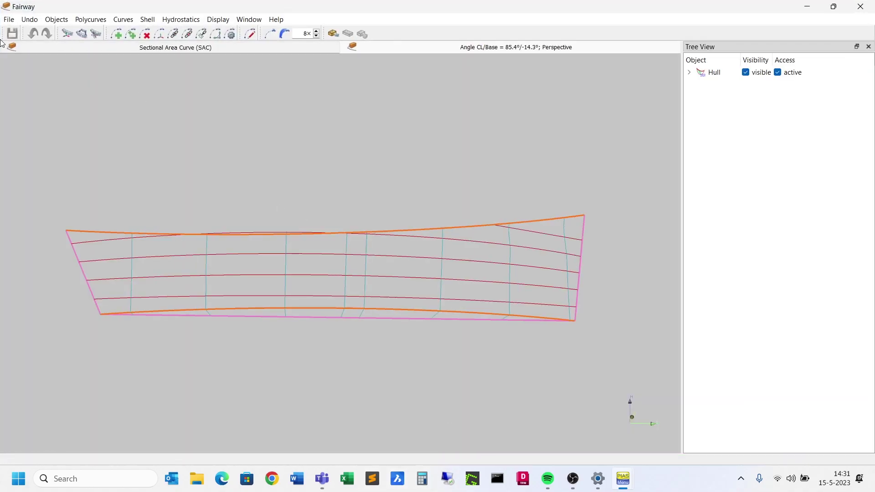
Enable the dynamic gradient background for the modelling area in the general Fairway preferences.
left_click(8, 19)
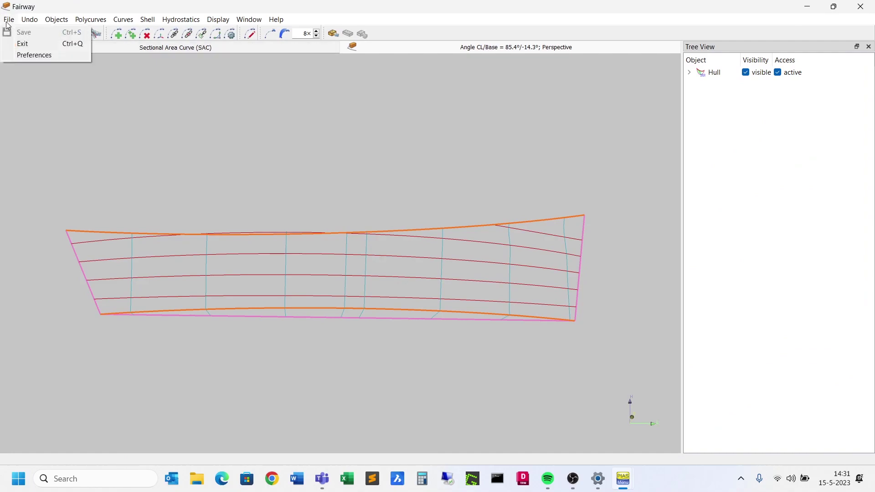
left_click(25, 55)
scroll(490, 268, "down", 4)
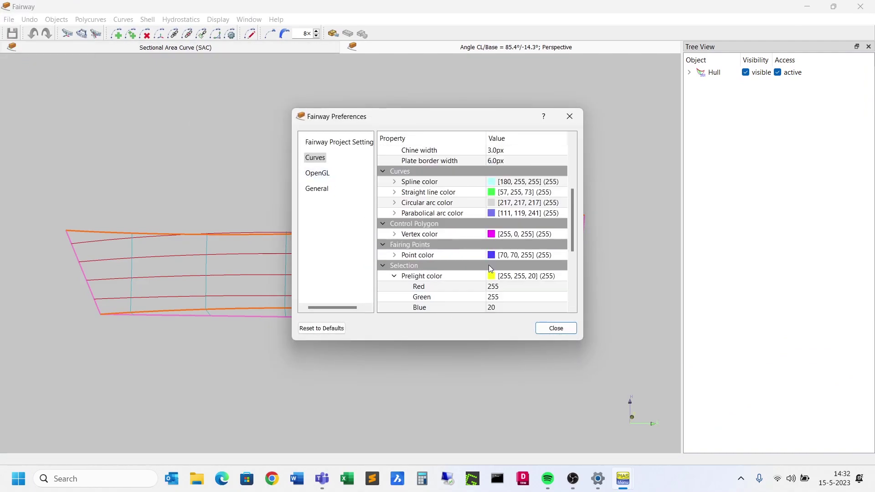
left_click(317, 189)
left_click(516, 297)
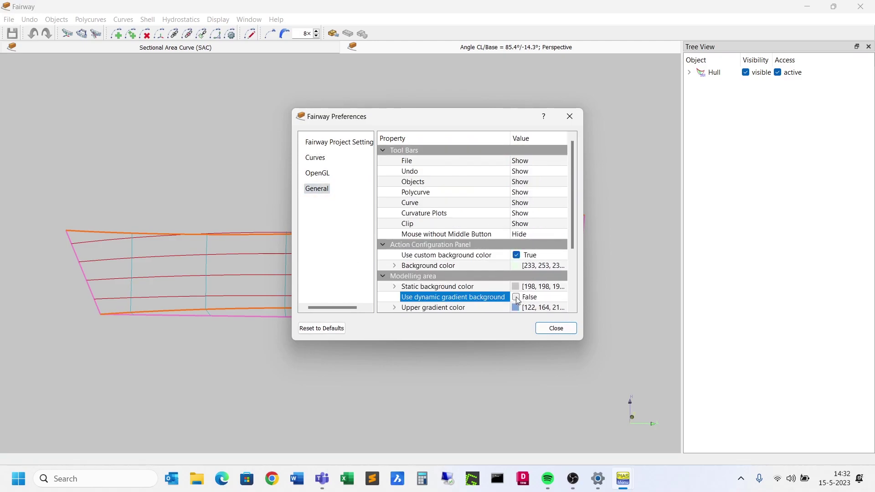
left_click(555, 328)
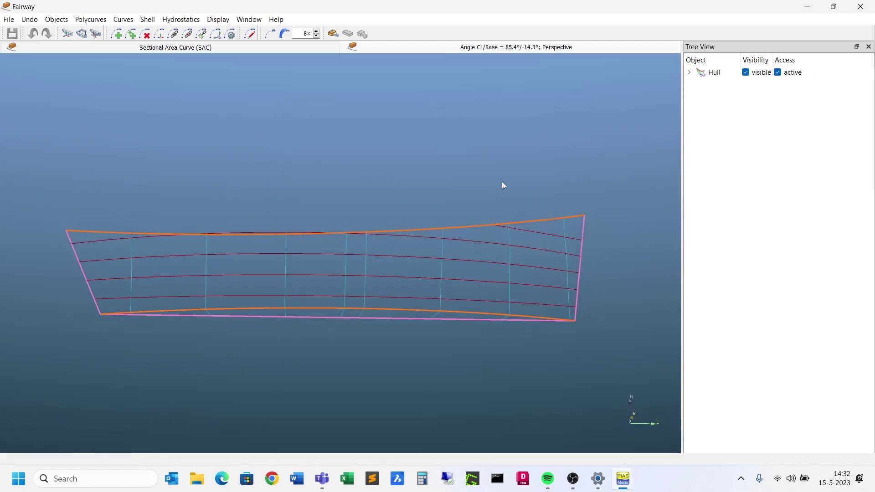
Turn the hull towards the deckline and select the spline of the waterline at 1.900 m.
middle_click_drag(472, 189, 307, 176)
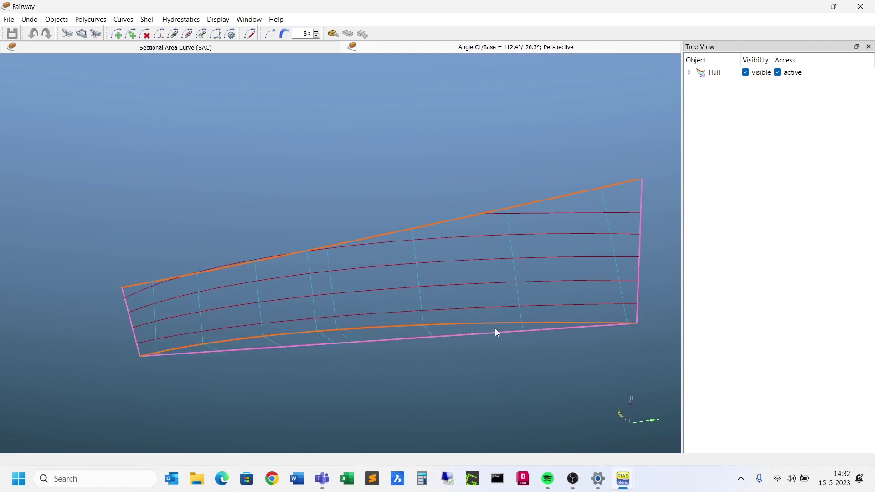
left_click(447, 341)
scroll(309, 235, "down", 1)
scroll(252, 239, "up", 3)
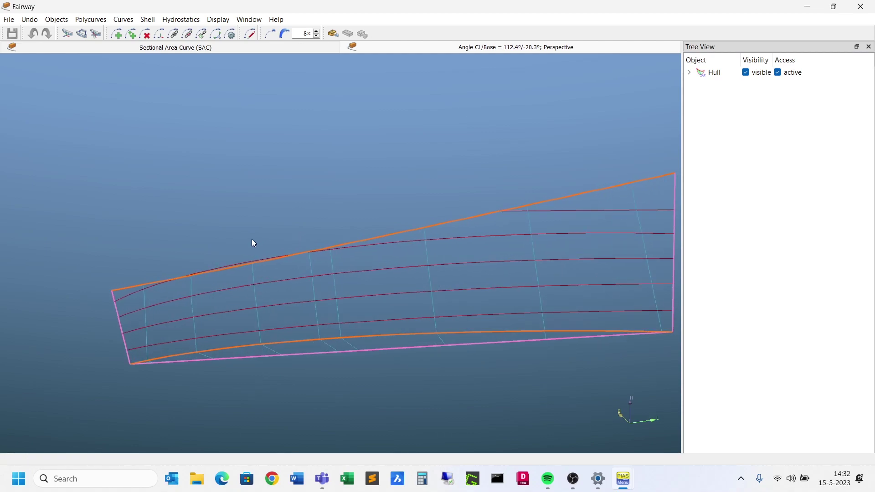
scroll(246, 256, "up", 2)
left_click(365, 255)
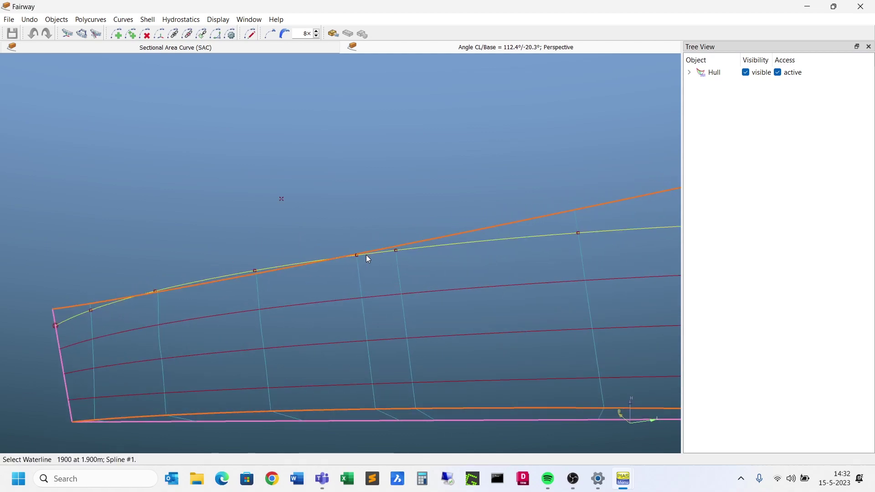
scroll(367, 257, "up", 2)
left_click(366, 255)
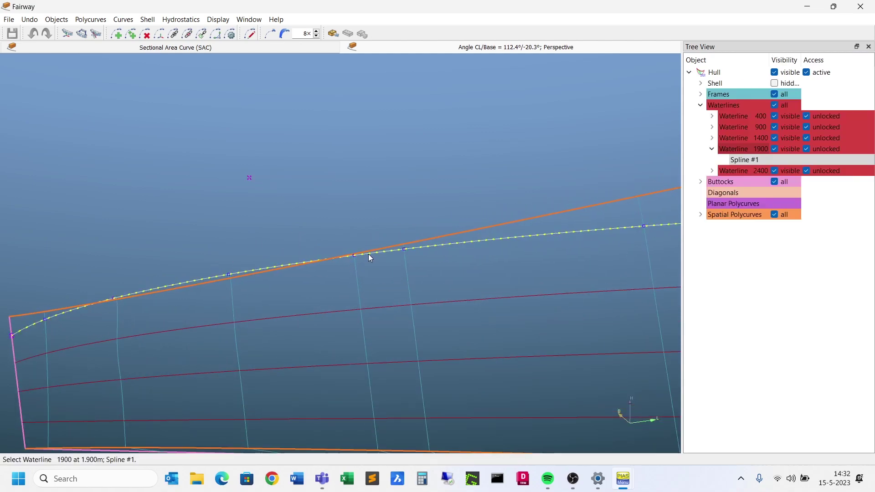
Examine the points of the 1.900 m waterline in the shape editor where it meets the deckline and frames, and leave its shape unedited.
double_click(354, 256)
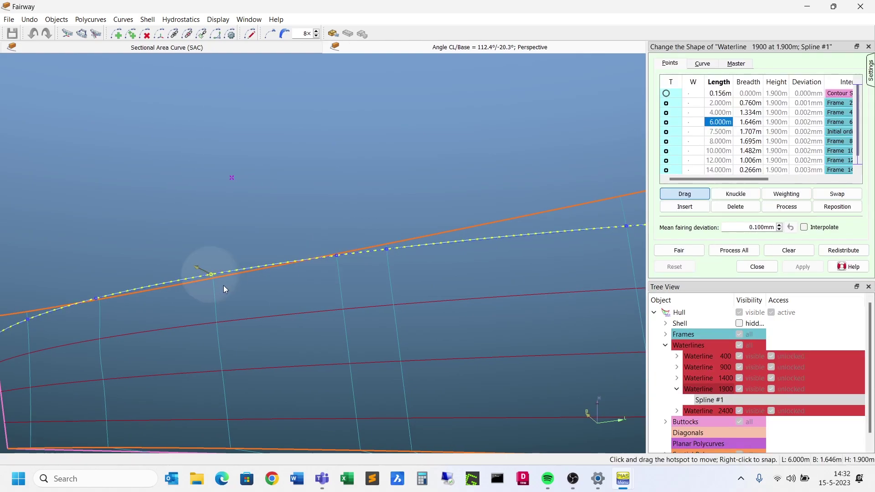
left_click(122, 316)
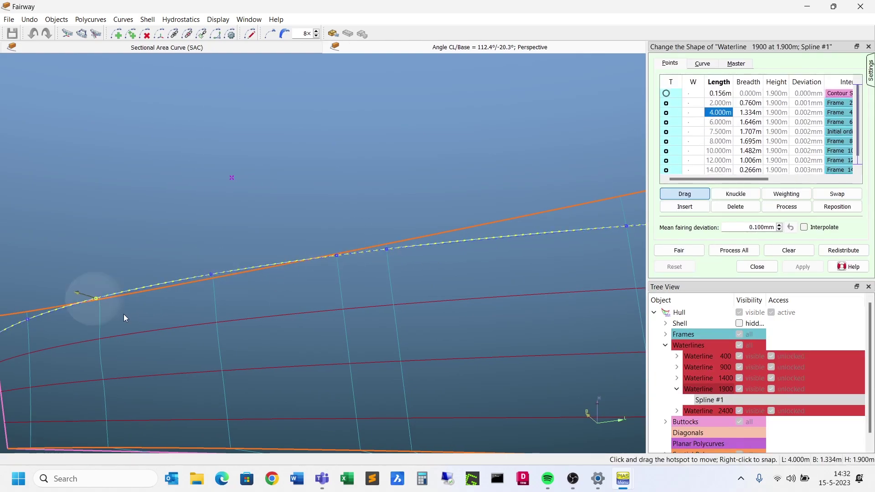
scroll(128, 298, "down", 3)
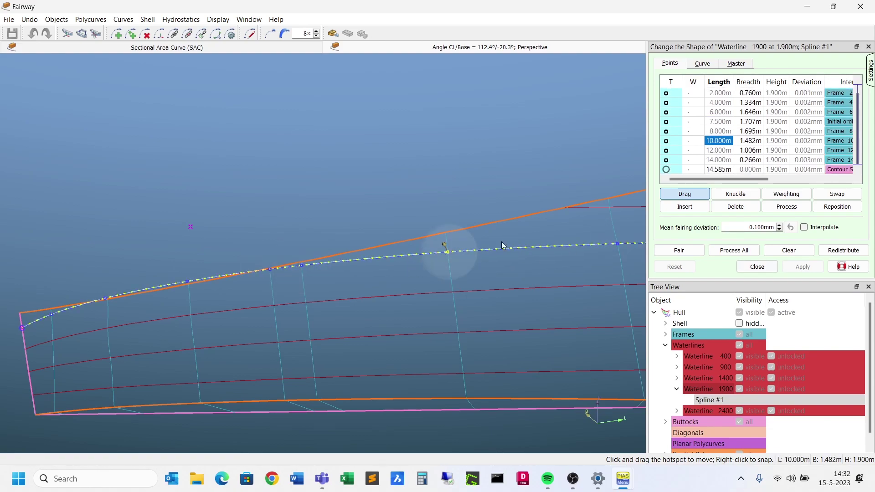
key("Escape")
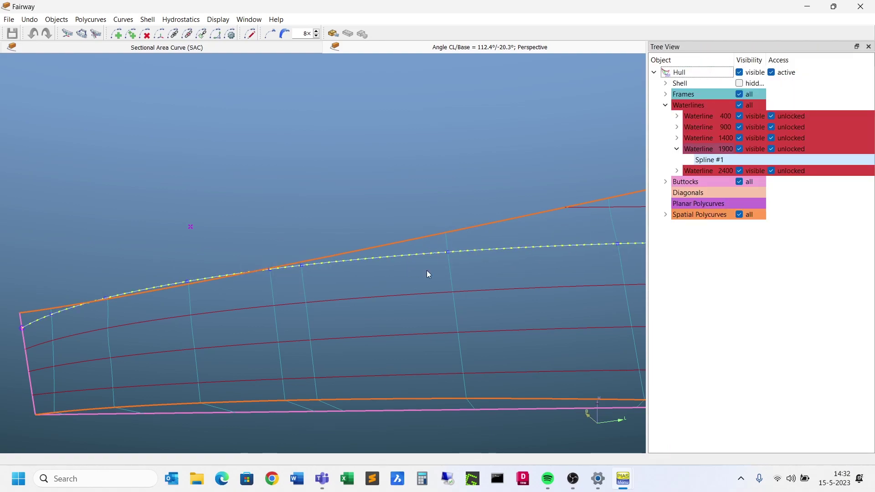
double_click(269, 269)
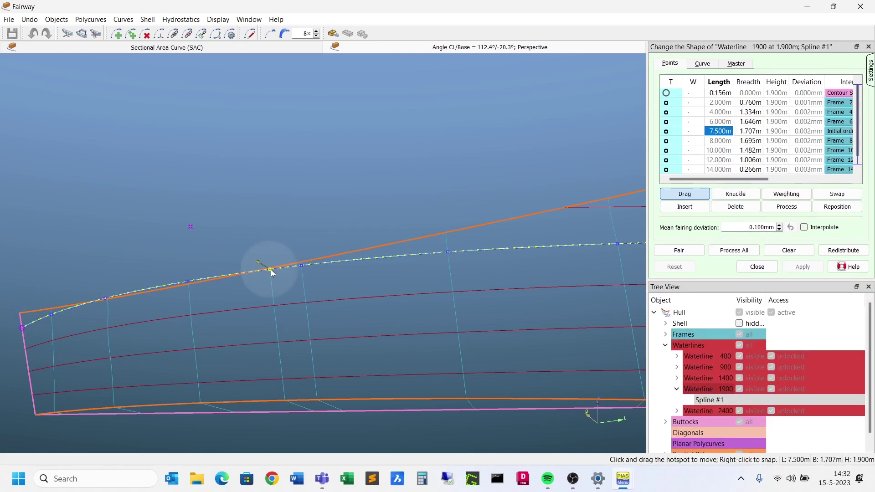
double_click(313, 256)
key("Escape")
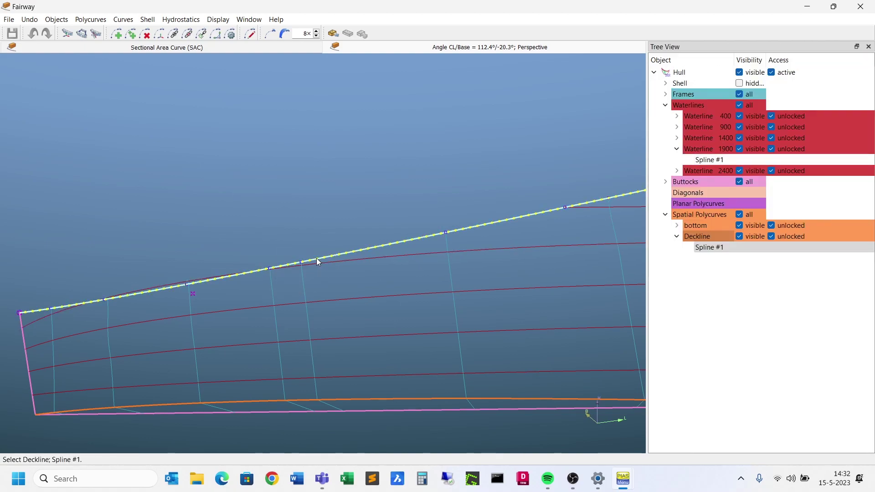
Open the upper spline of the frame at 8.000 m for shape editing and step through its points near the deckline.
left_click(300, 263)
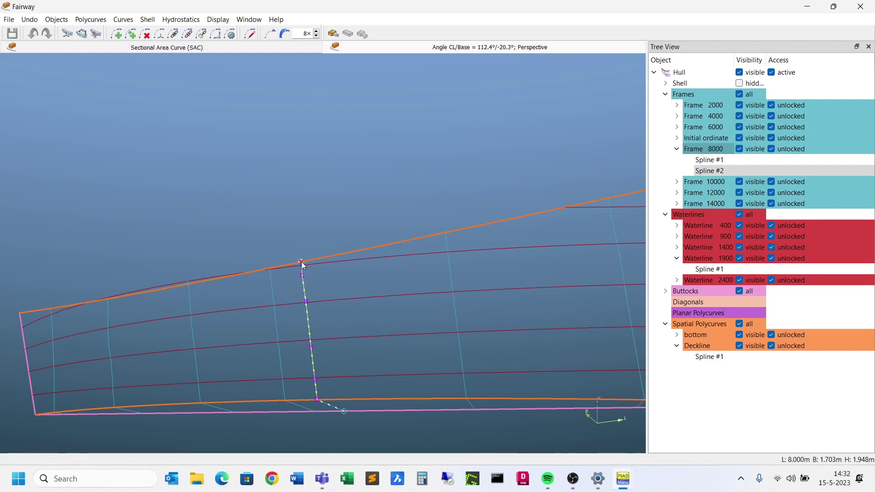
double_click(302, 263)
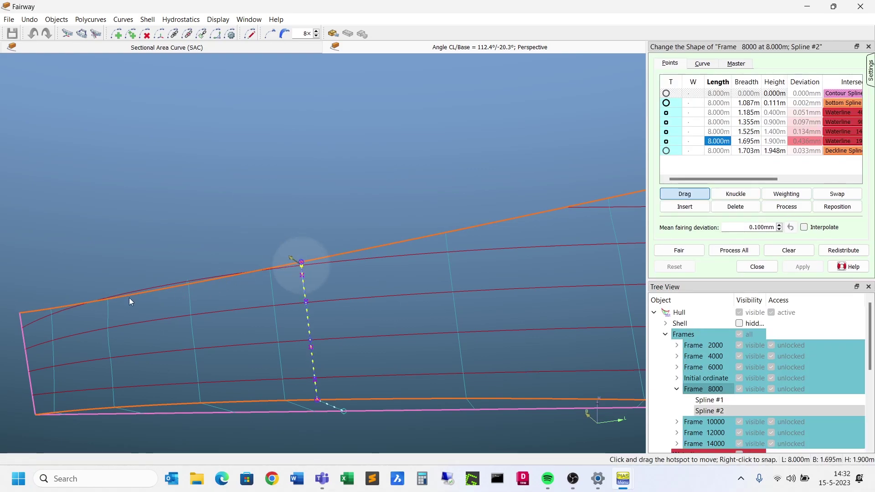
scroll(157, 285, "down", 1)
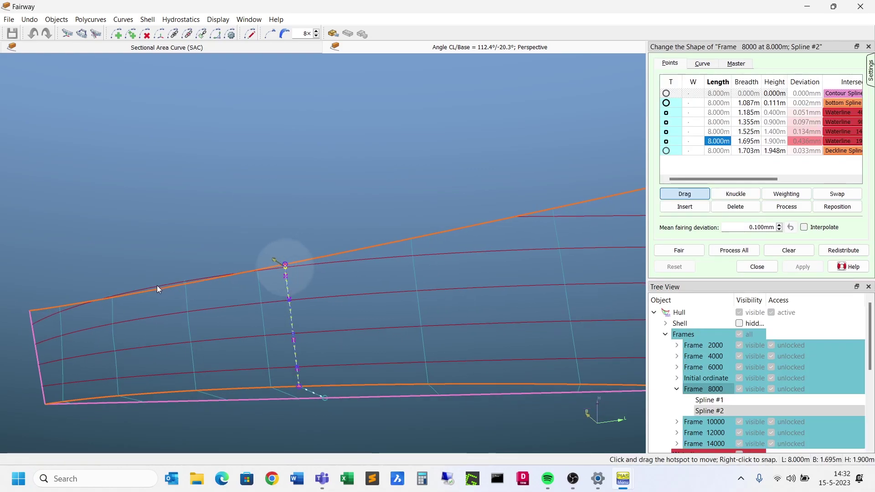
key("Down")
middle_click_drag(148, 272, 380, 298)
key("Up")
key("Up")
key("Up")
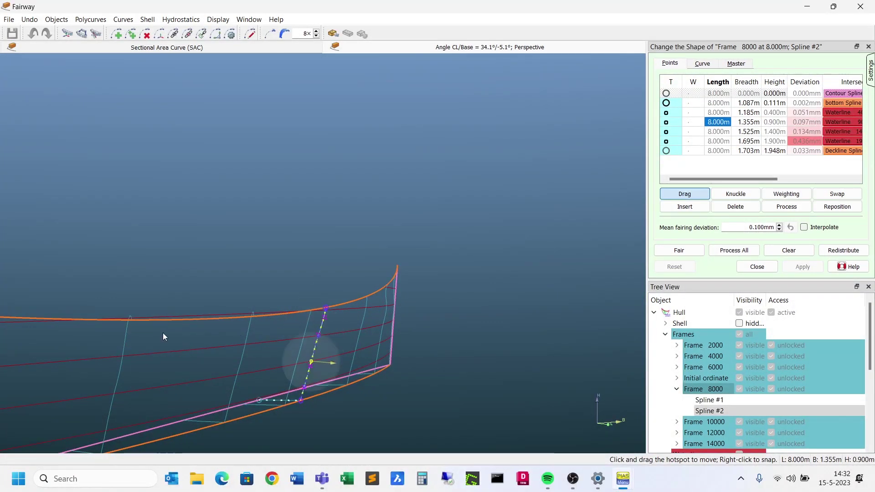
scroll(164, 334, "down", 1)
key("Down")
key("Down")
key("Down")
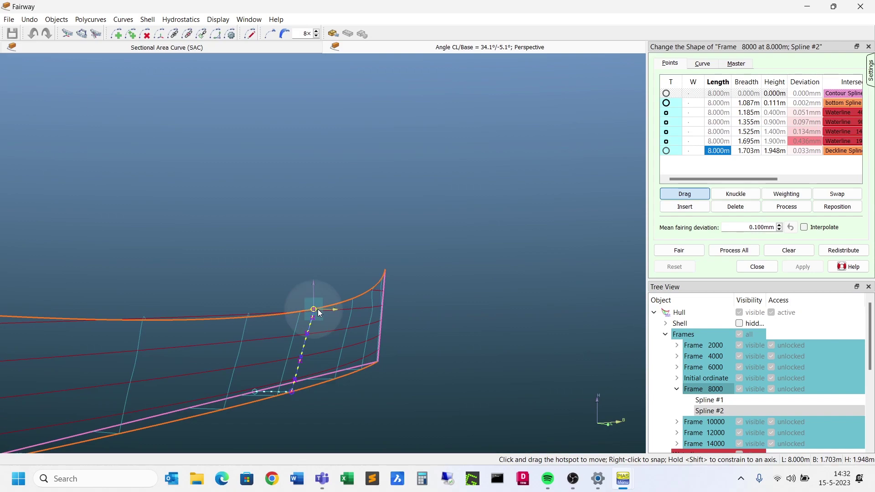
key("Up")
key("Up")
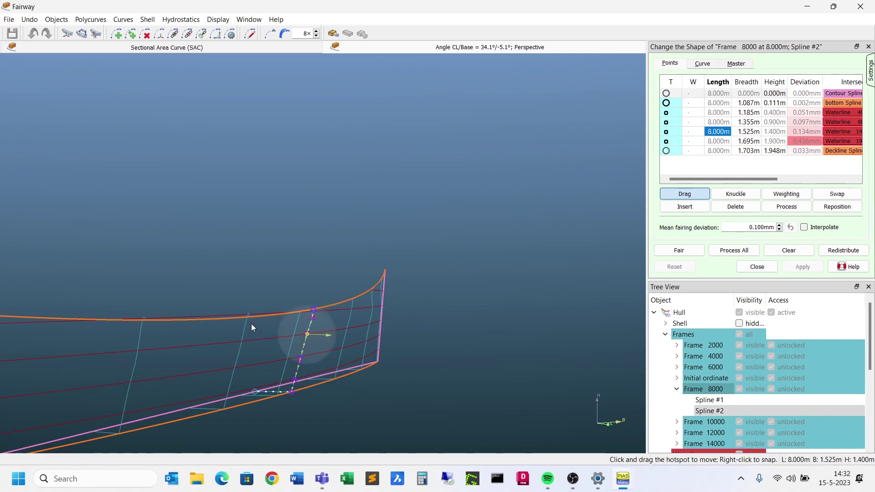
key("Up")
scroll(226, 300, "down", 2)
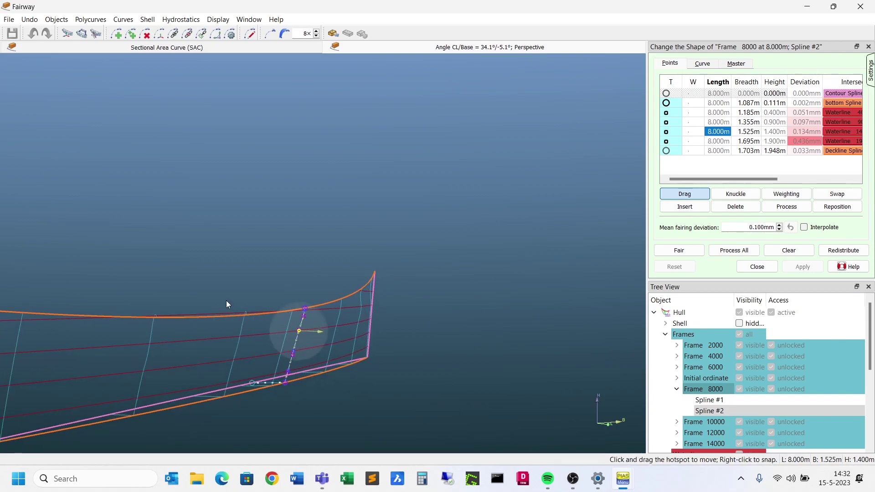
key("Escape")
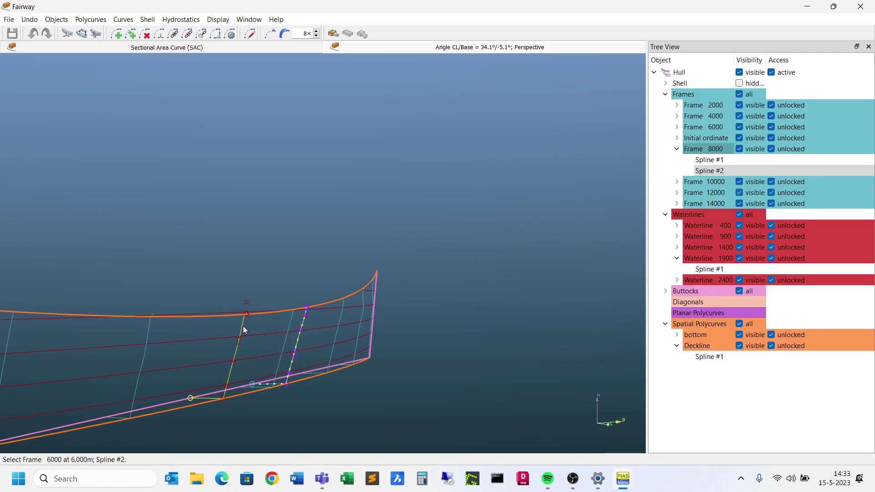
Inspect the 1.900 m waterline point on the upper spline of the frame at 6.000 m.
left_click(244, 327)
left_click(246, 314)
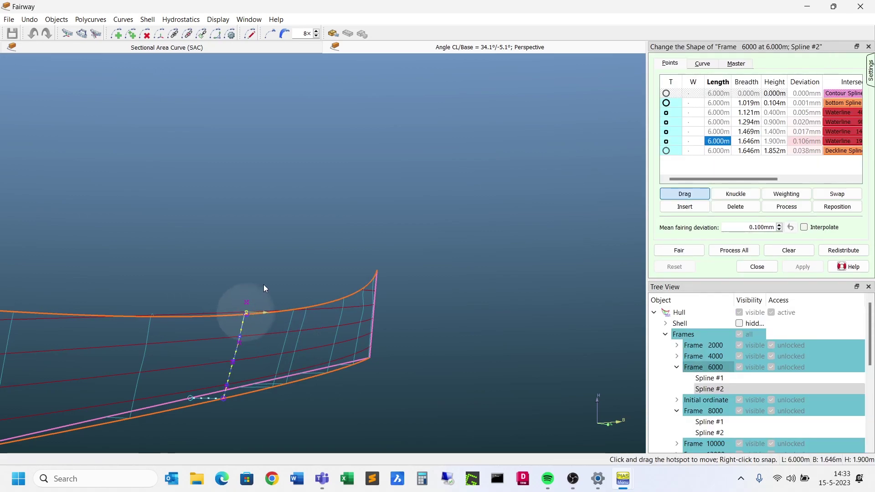
key("Escape")
Remove the waterline at 1.900 m from the hull together with its points.
middle_click_drag(429, 275, 155, 260)
scroll(174, 219, "down", 2)
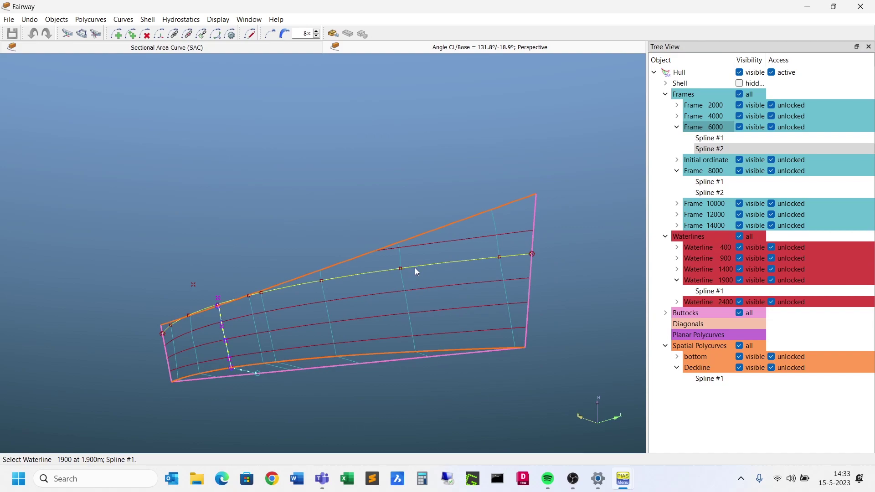
left_click(145, 34)
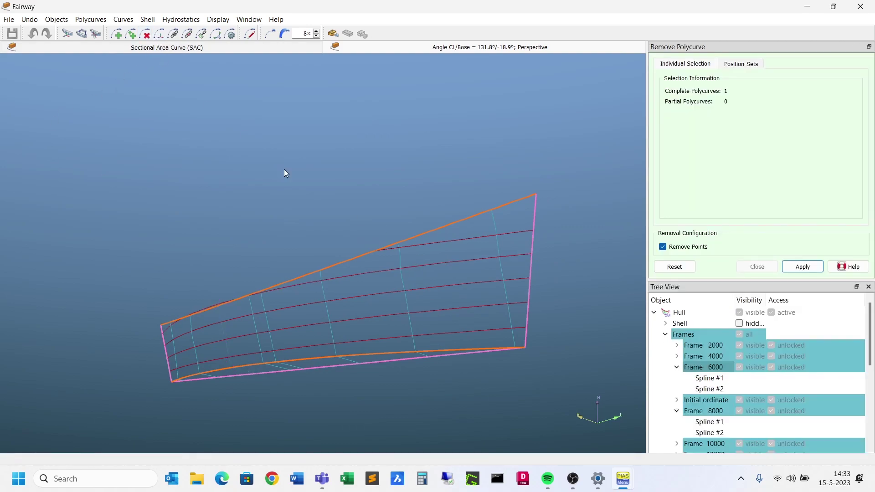
left_click(373, 271)
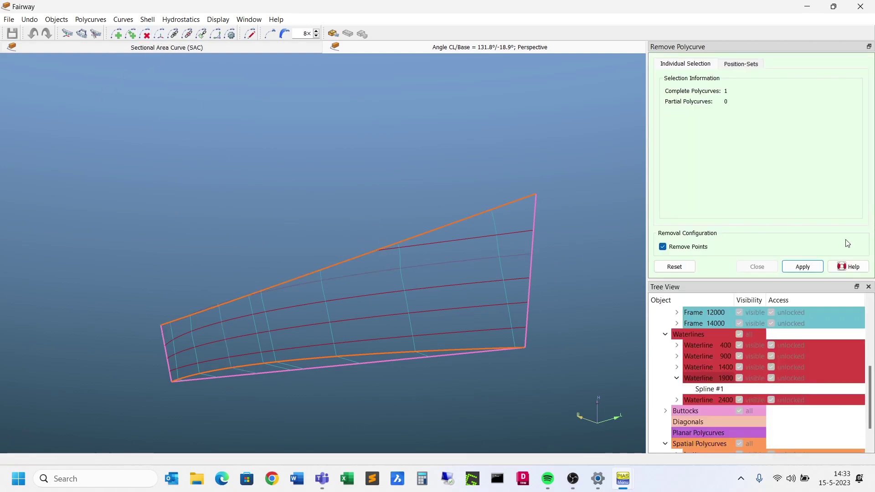
left_click(813, 267)
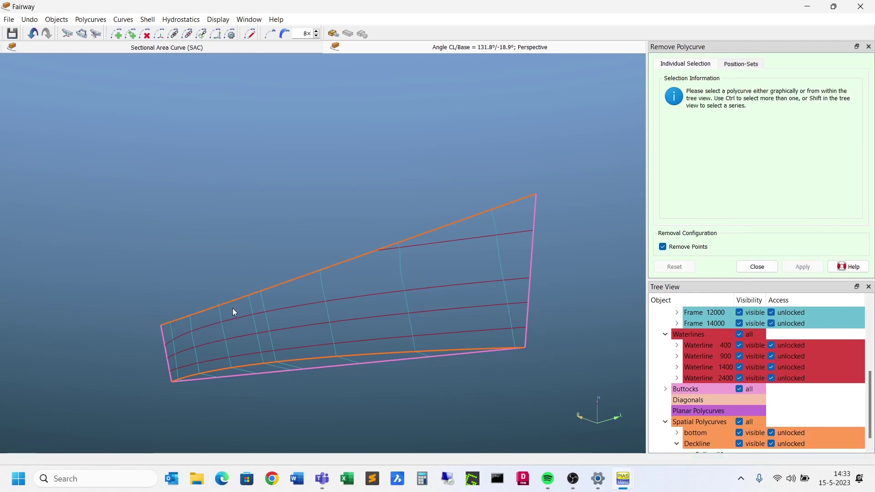
Fair the upper spline of the frame at 6.000 m with a mean fairing deviation of 0.100 mm and apply the change.
scroll(220, 316, "up", 4)
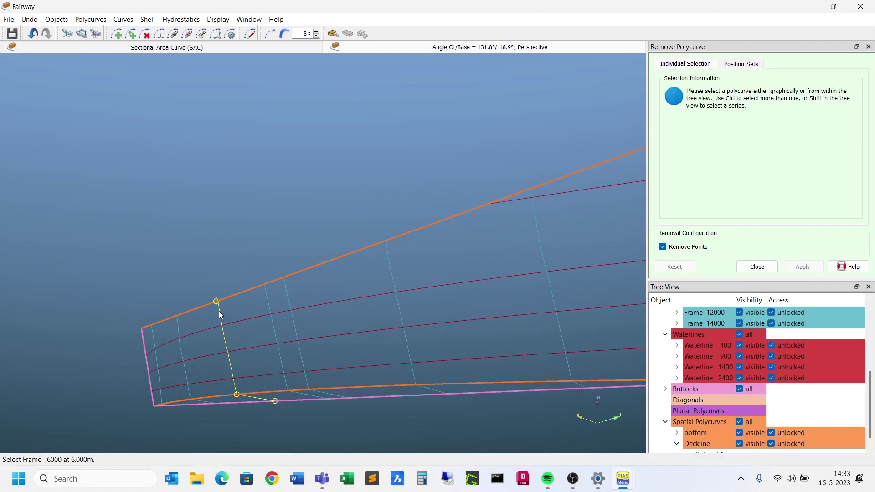
left_click(250, 34)
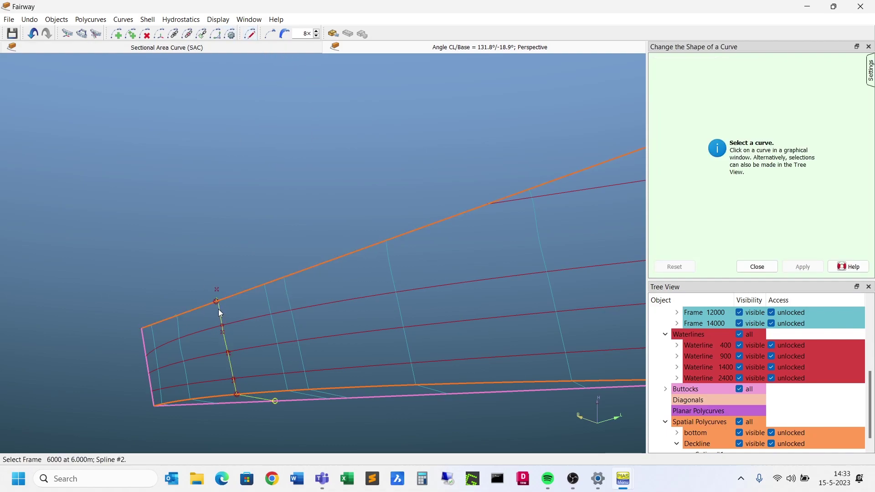
left_click(219, 312)
scroll(219, 318, "up", 2)
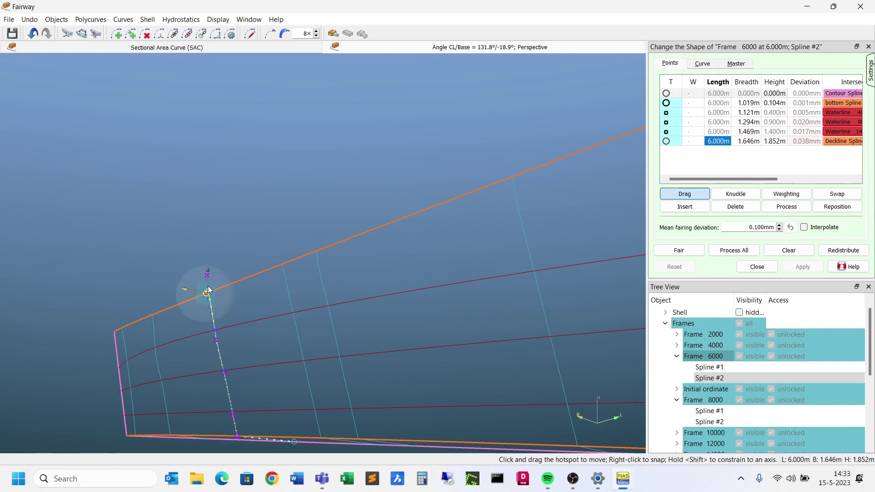
key("Up")
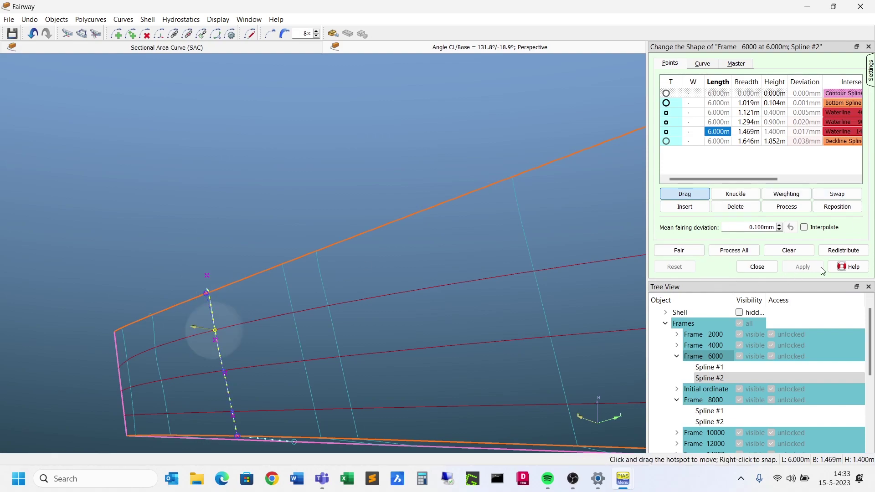
left_click(690, 251)
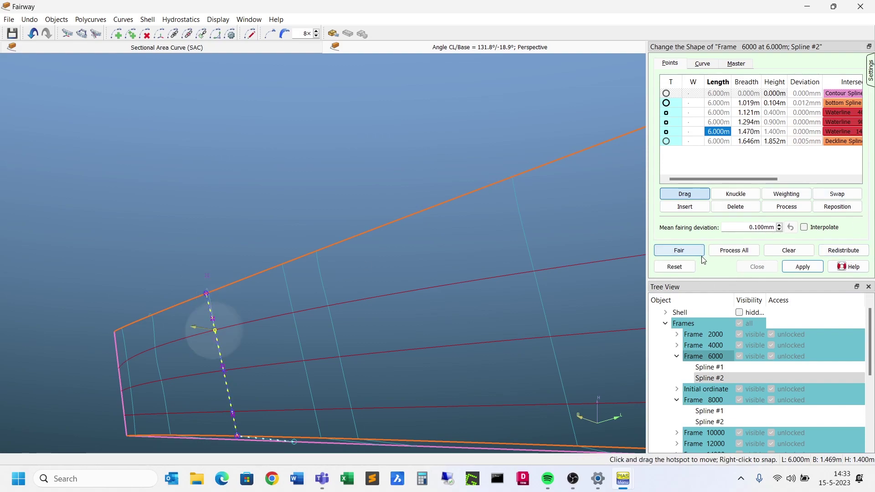
left_click(803, 266)
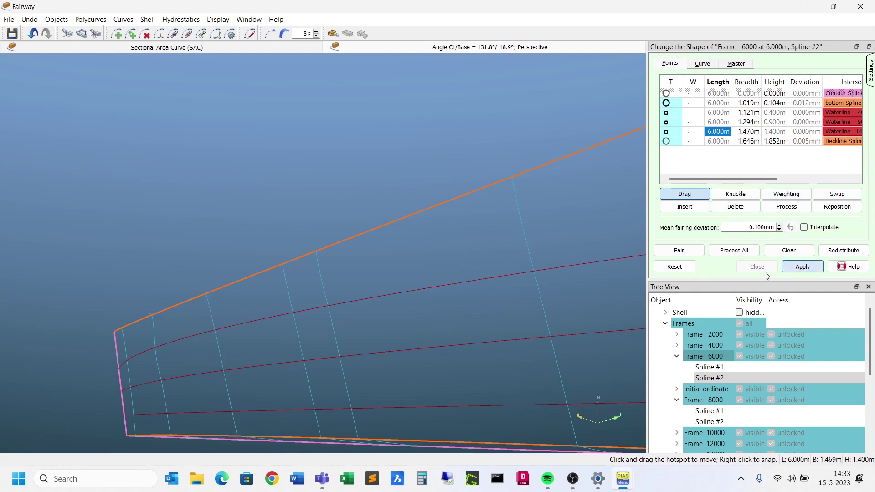
left_click(212, 320)
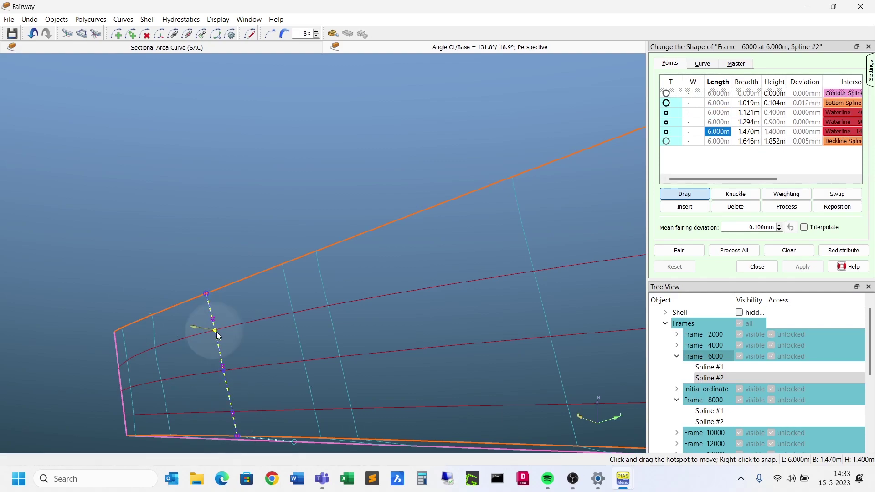
scroll(231, 217, "down", 4)
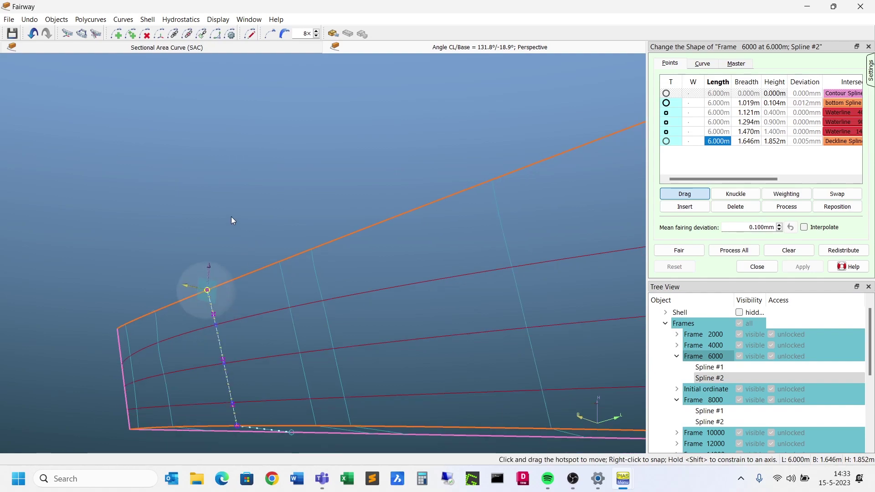
scroll(136, 252, "down", 3)
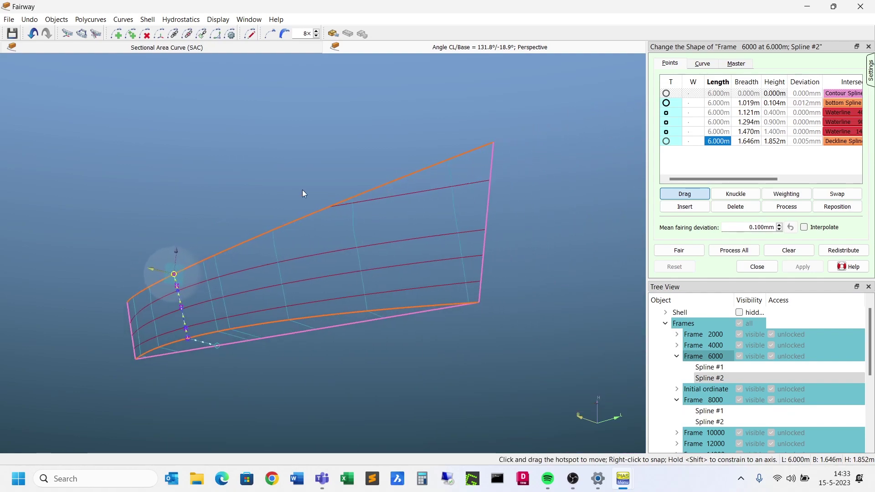
middle_click_drag(228, 176, 247, 176)
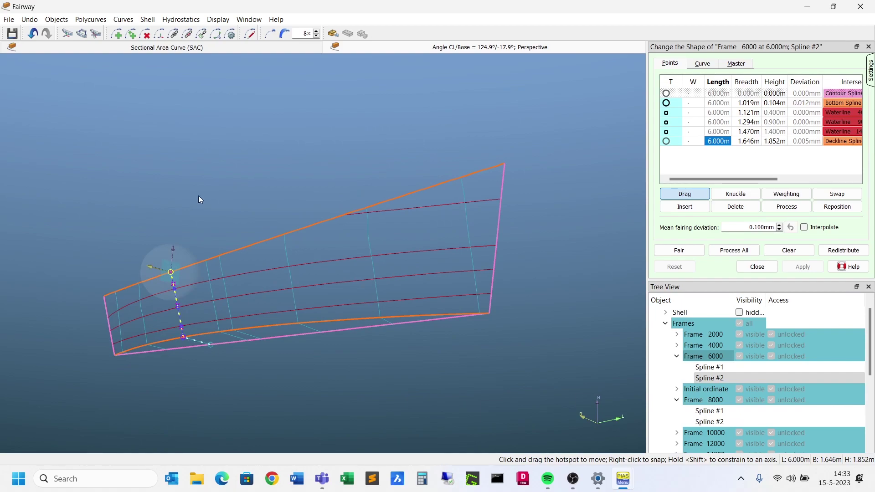
left_click(145, 310)
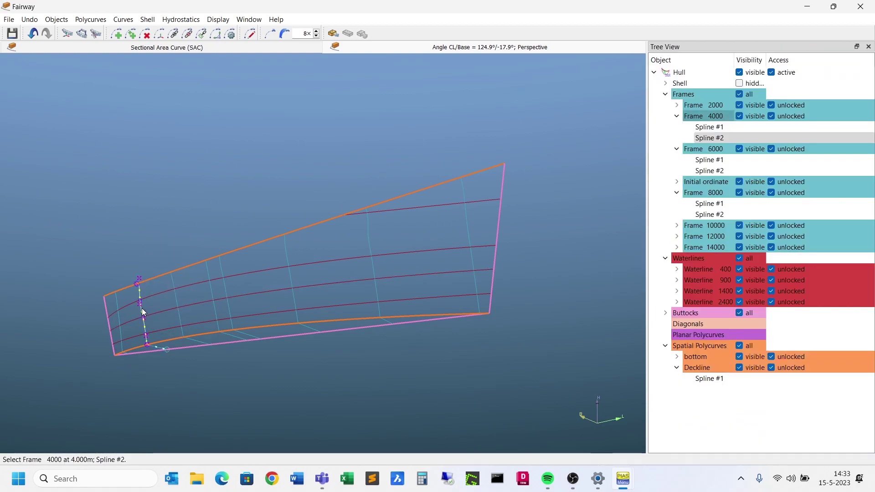
left_click(63, 21)
left_click(79, 68)
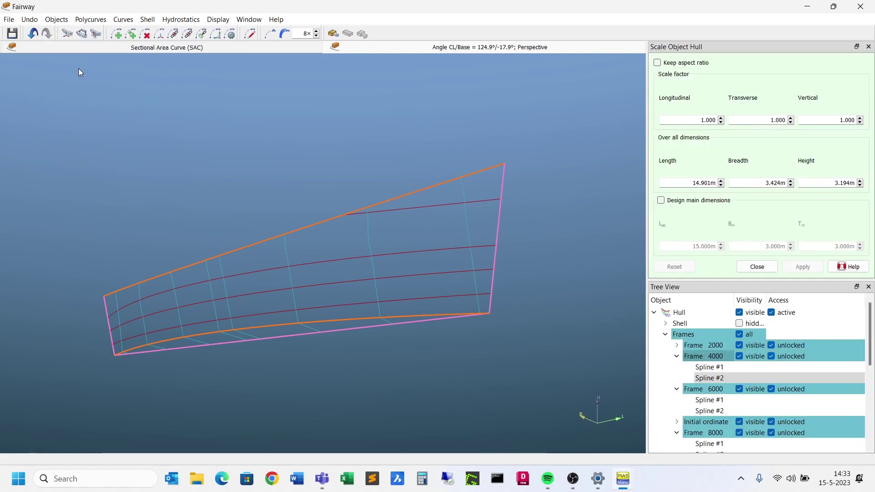
left_click(57, 19)
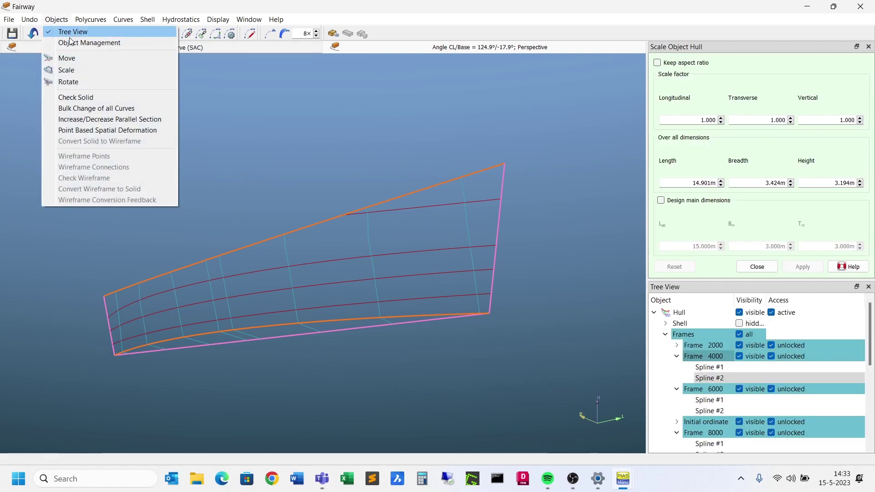
left_click(868, 46)
left_click(868, 46)
Bulk-change all curves of the hull by deleting all internal points and fairing every curve.
left_click(55, 19)
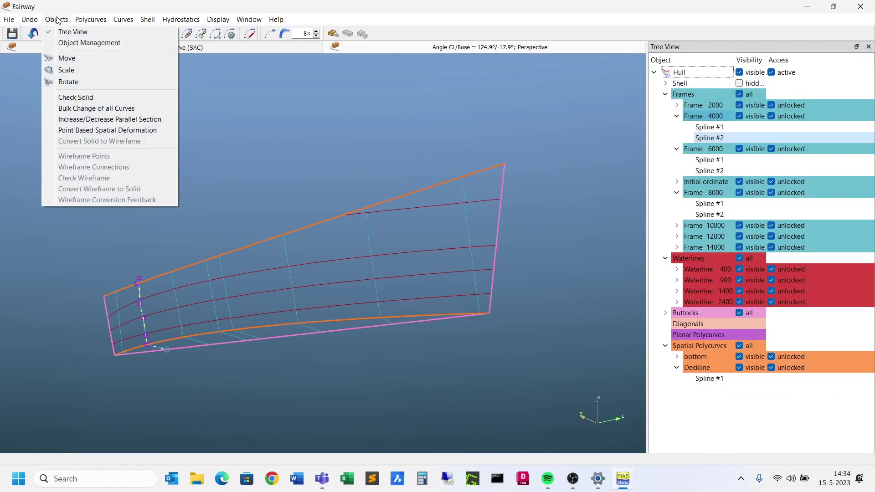
left_click(76, 108)
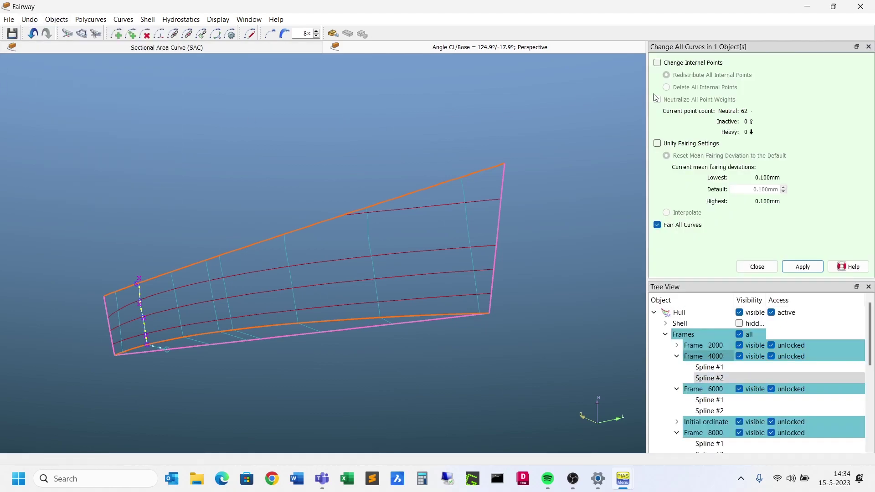
left_click(656, 62)
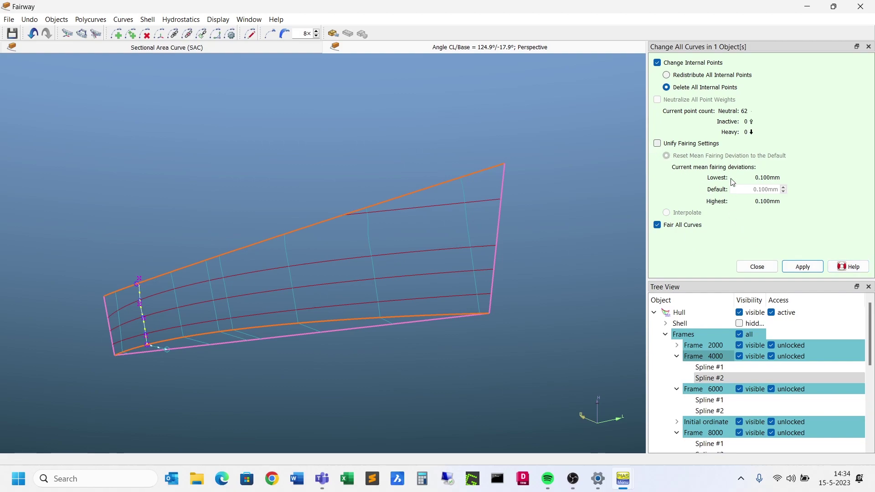
left_click(802, 267)
left_click(755, 267)
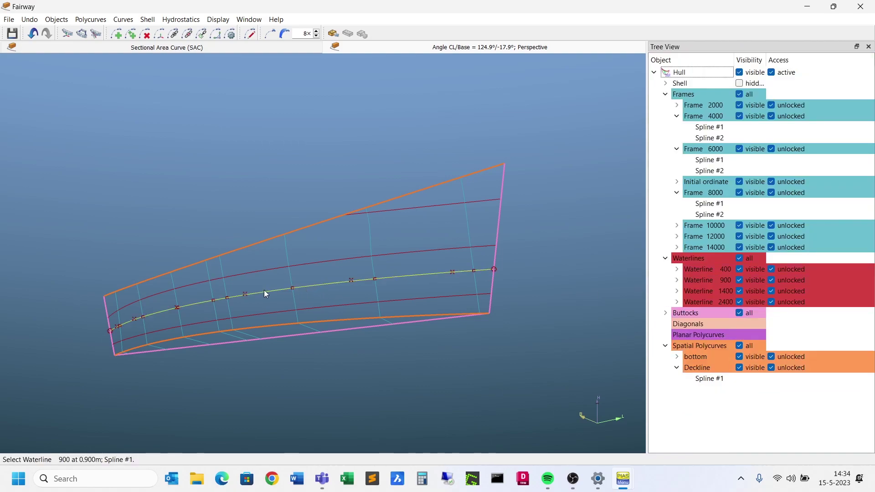
Open the upper spline of the frame at 12.000 m for shape editing and show its curvature plot at 2× scale.
double_click(370, 238)
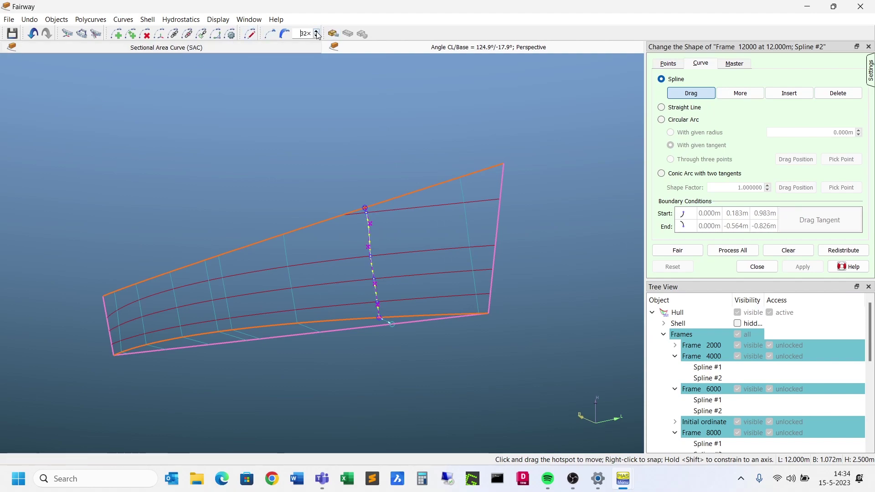
scroll(306, 33, "up", 3)
left_click(272, 35)
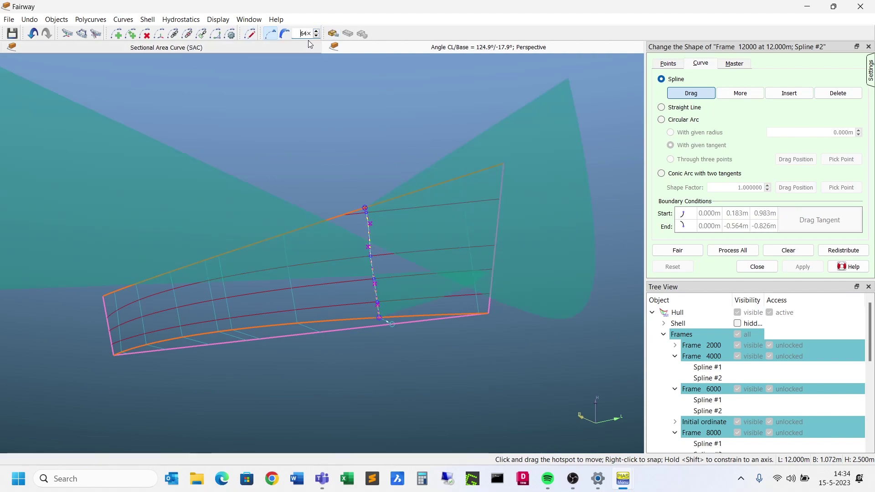
scroll(311, 35, "down", 5)
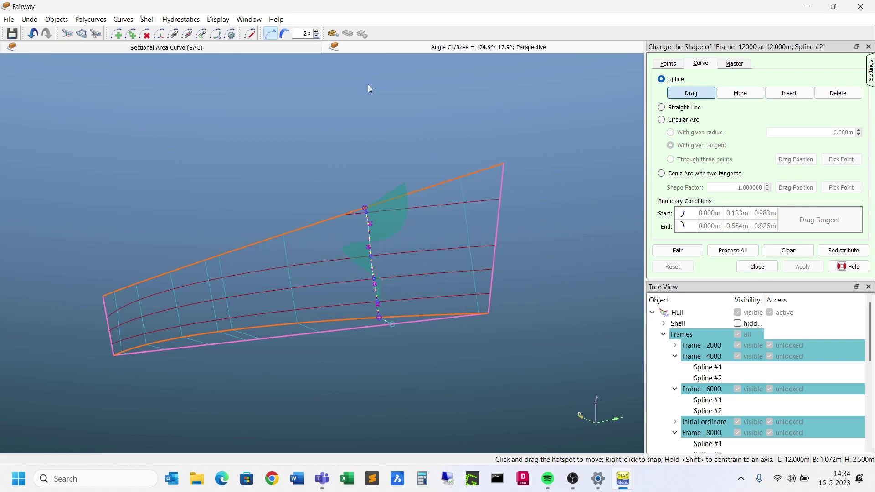
Turn off the custom background of the action configuration panel in the preferences and set its background color to near-black (18, 20, 18).
left_click(8, 20)
left_click(28, 55)
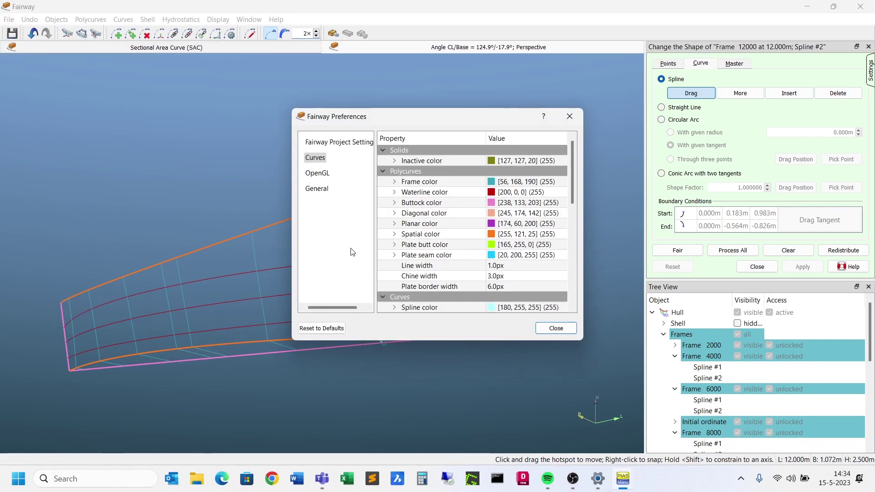
left_click(315, 188)
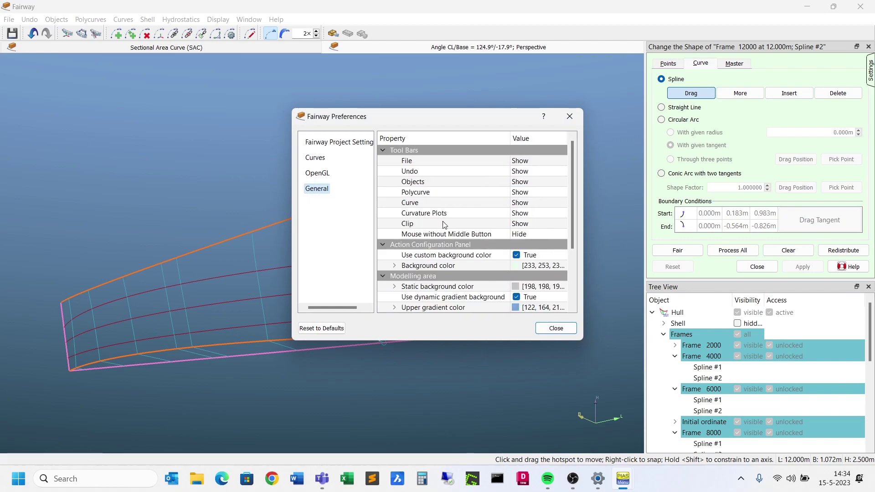
left_click(526, 258)
left_click(526, 259)
left_click(526, 266)
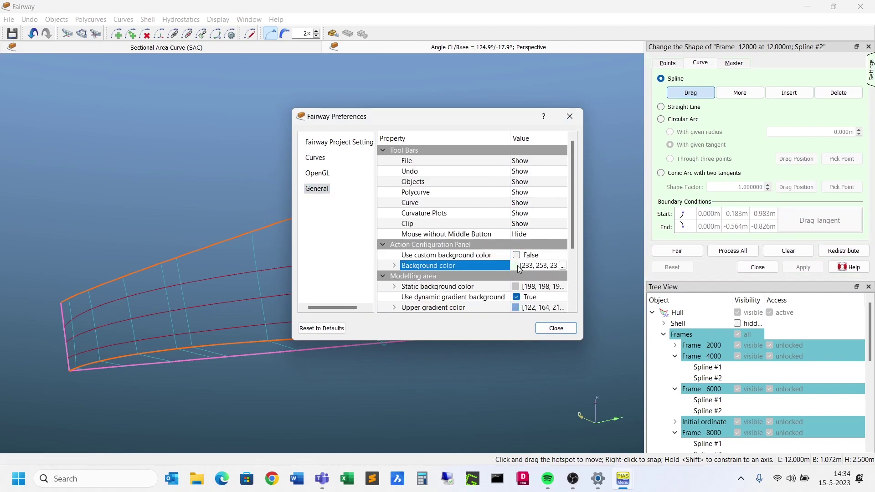
left_click(562, 266)
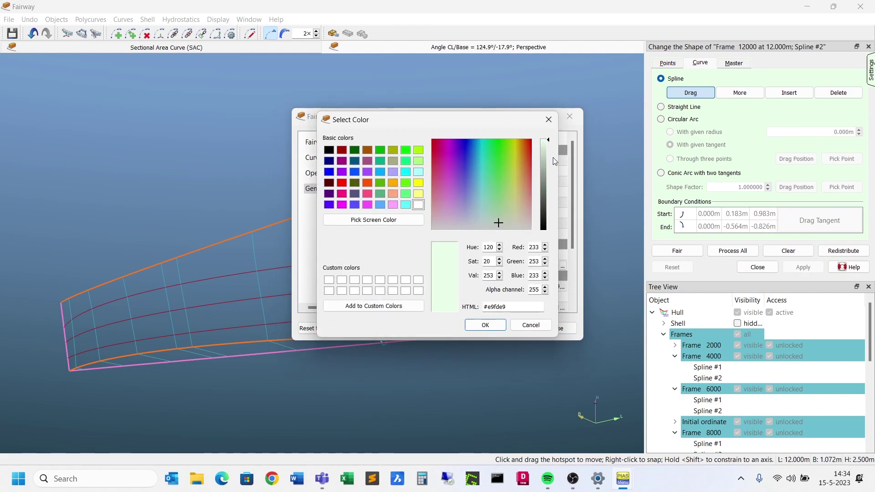
left_click_drag(549, 145, 549, 225)
left_click(485, 325)
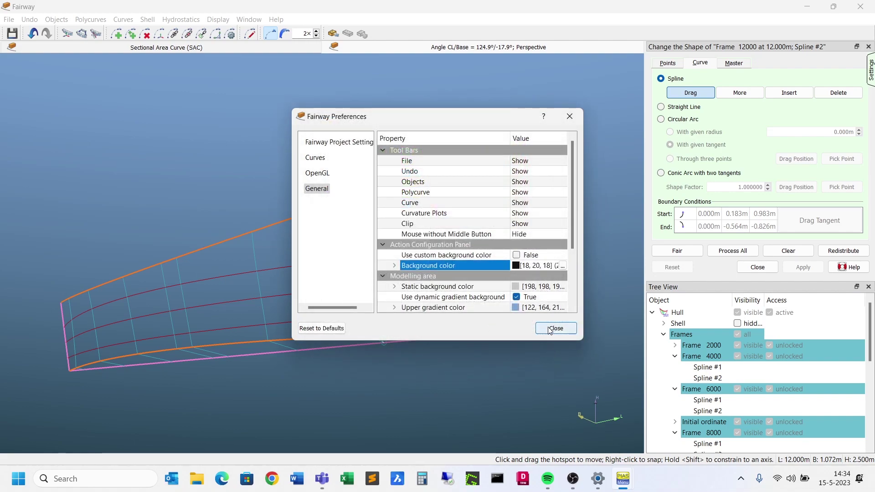
Set the modelling area's static background color to dark grey (49, 49, 49) and disable the dynamic gradient background.
left_click(520, 288)
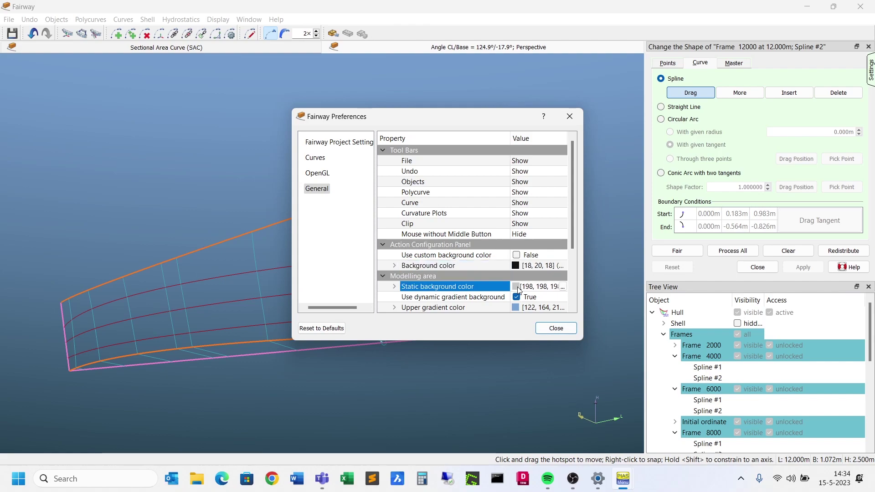
left_click(562, 287)
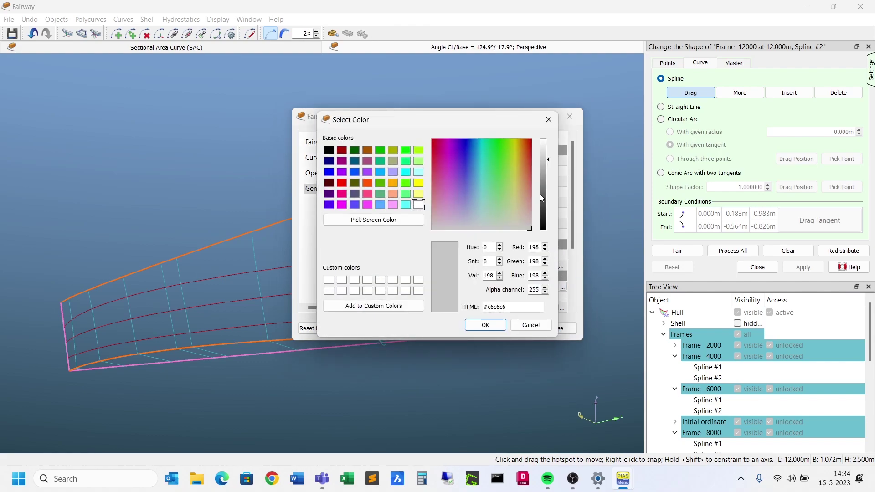
left_click(547, 214)
left_click(497, 324)
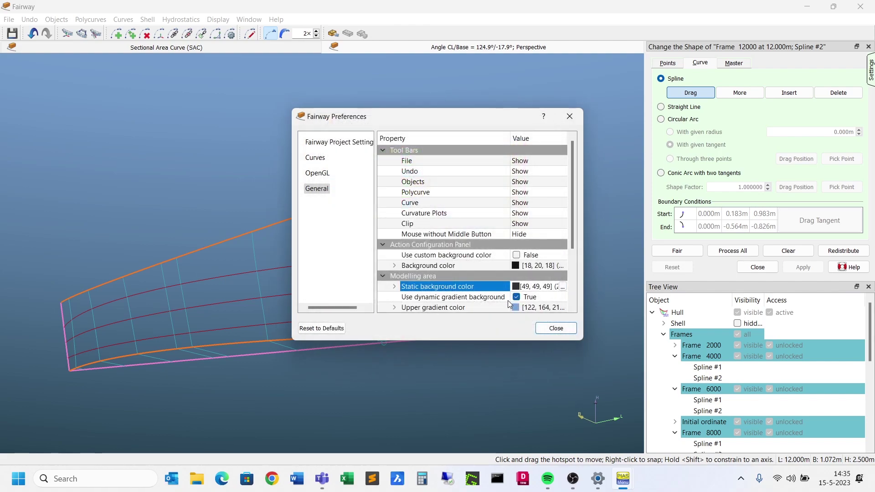
left_click(516, 297)
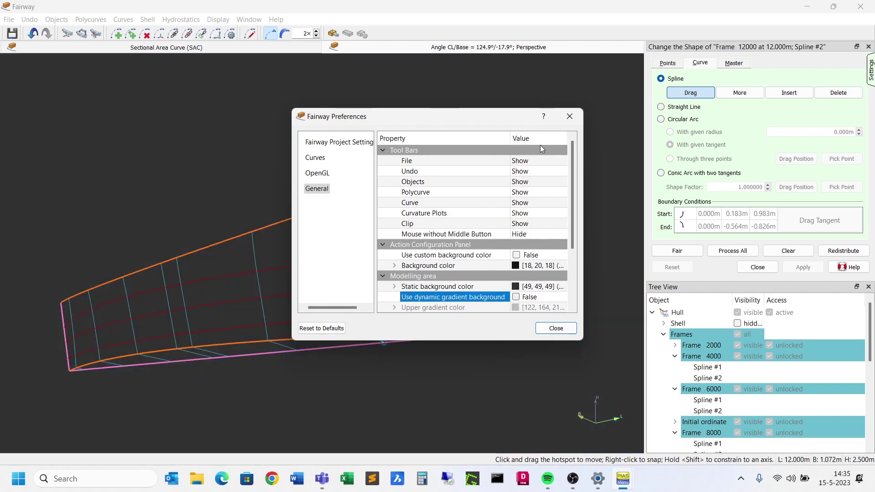
left_click(569, 116)
Make the 2.400 m waterline point on the upper spline of the frame at 12.000 m inactive for fairing.
scroll(545, 140, "up", 6)
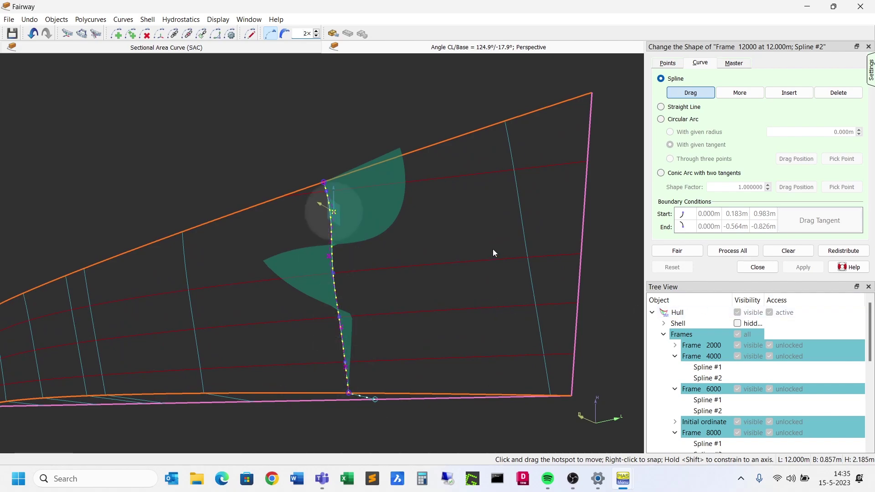
left_click(667, 63)
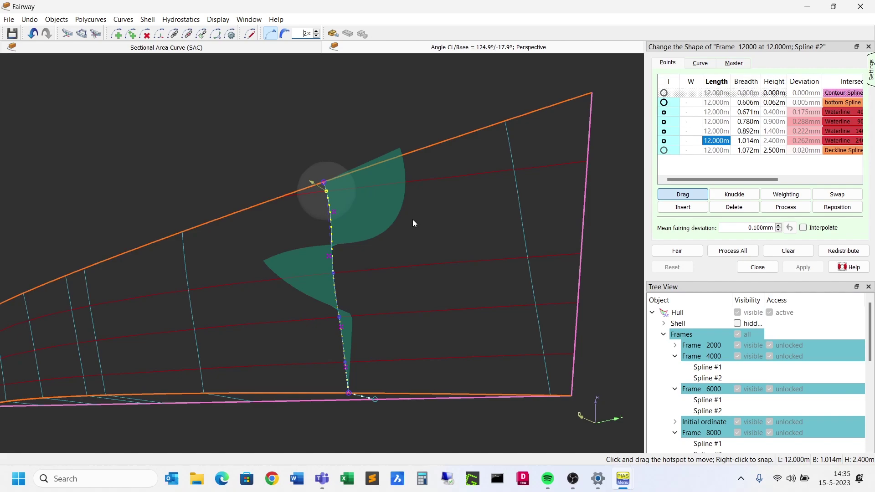
left_click(786, 194)
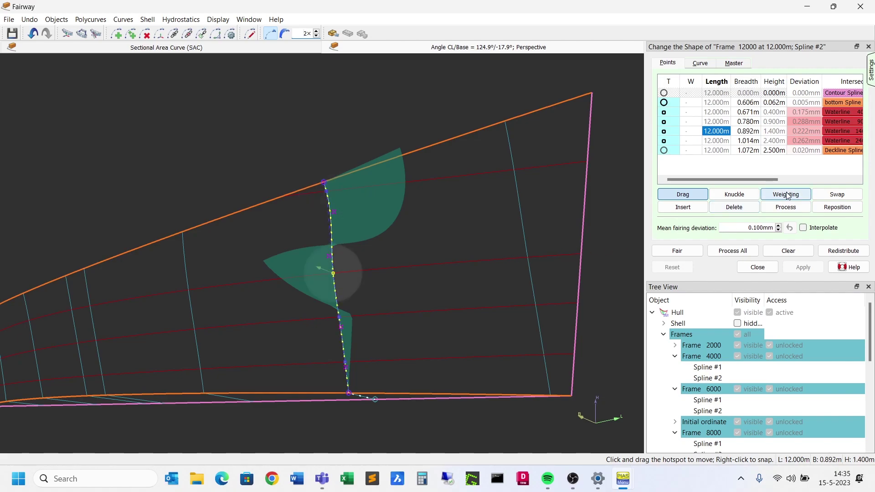
left_click(327, 206)
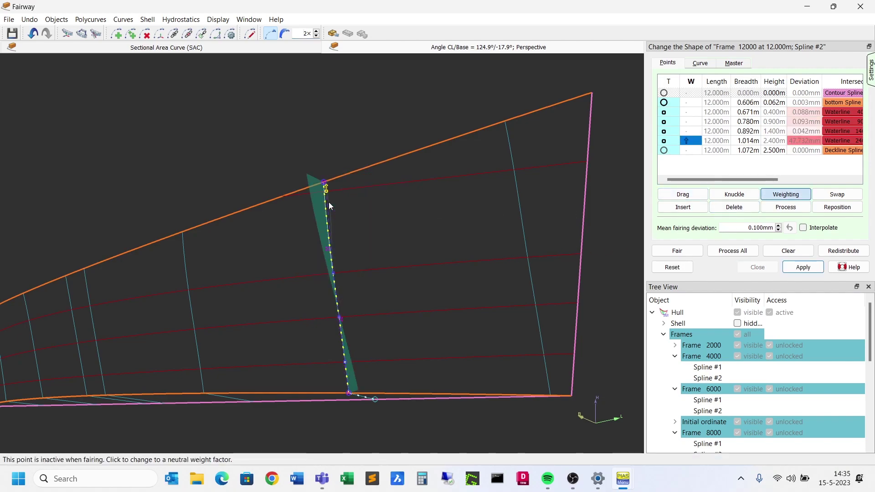
left_click(330, 201)
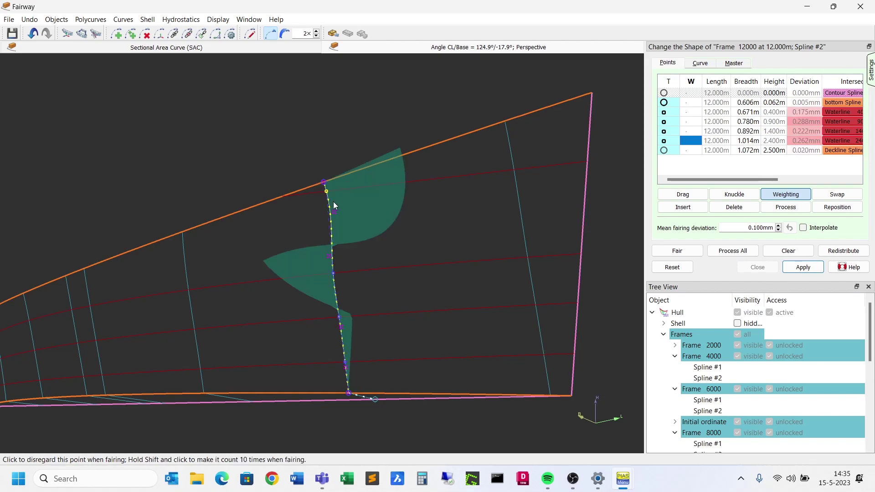
left_click(338, 201)
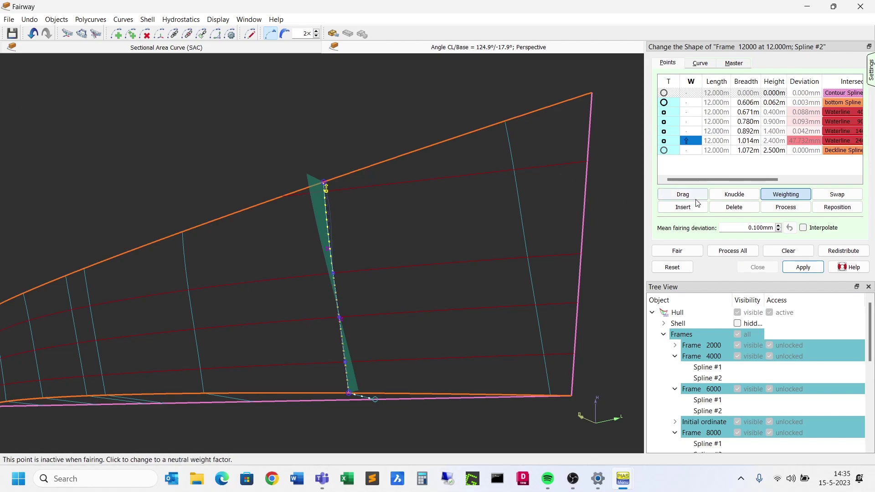
Process the 2.400 m waterline point of the 12.000 m frame's upper spline onto the curve.
left_click(785, 207)
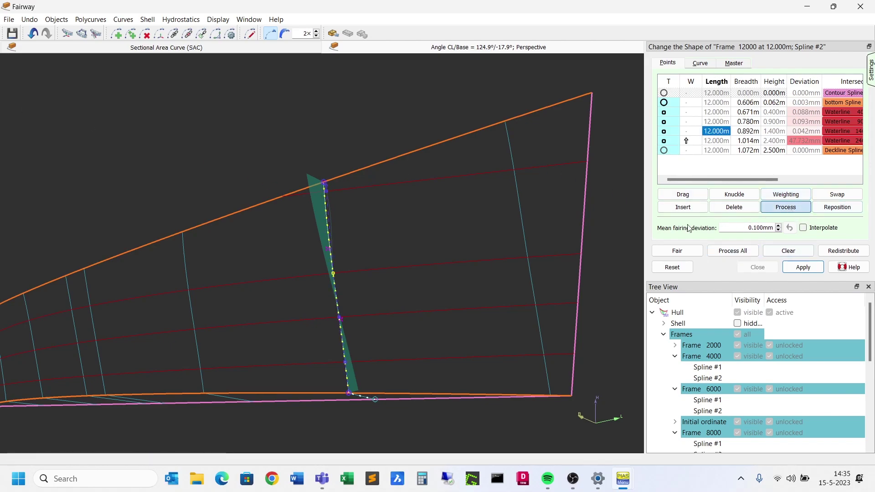
left_click(332, 193)
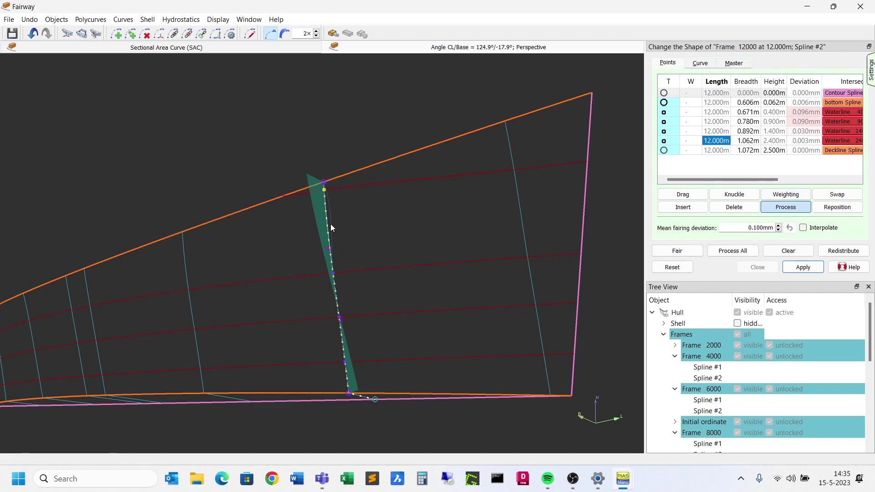
Try making the 0.900 m and 0.400 m waterline points inactive for fairing, returning each to neutral weight.
left_click(795, 196)
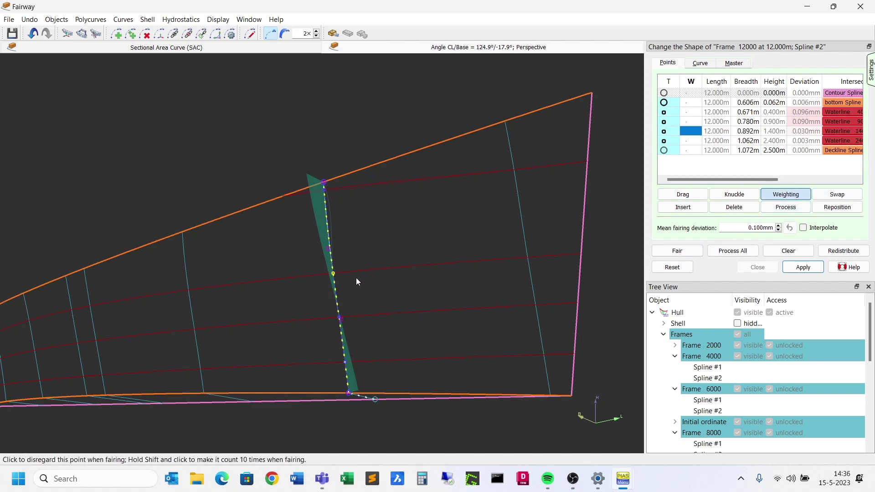
left_click(348, 316)
left_click(348, 316)
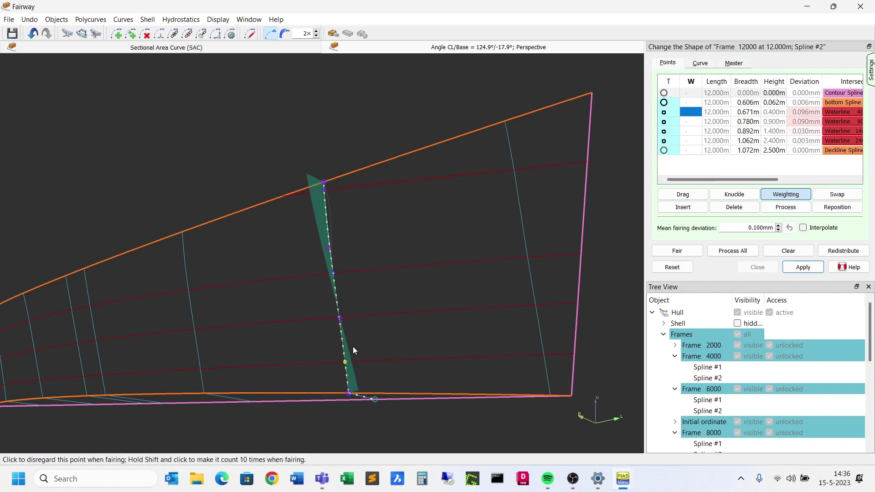
left_click(352, 355)
left_click(353, 356)
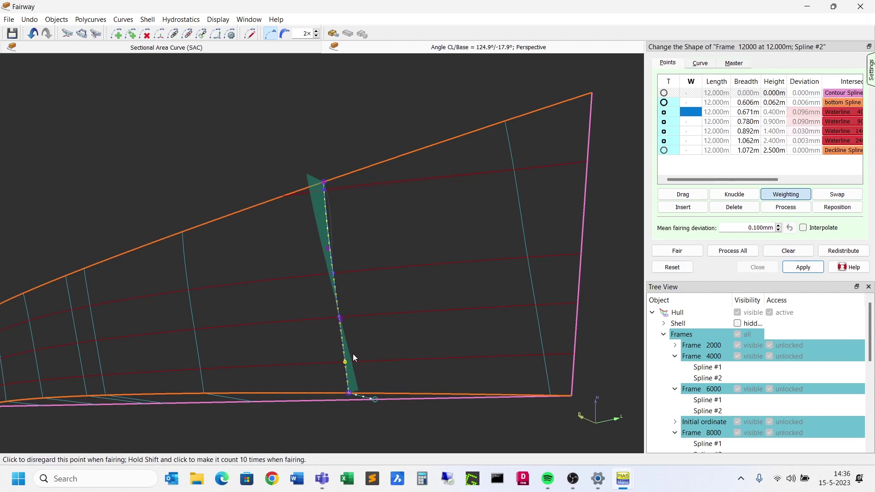
Process all points of the spline onto the faired curve and compare the fit with interpolation switched on and off.
left_click(791, 250)
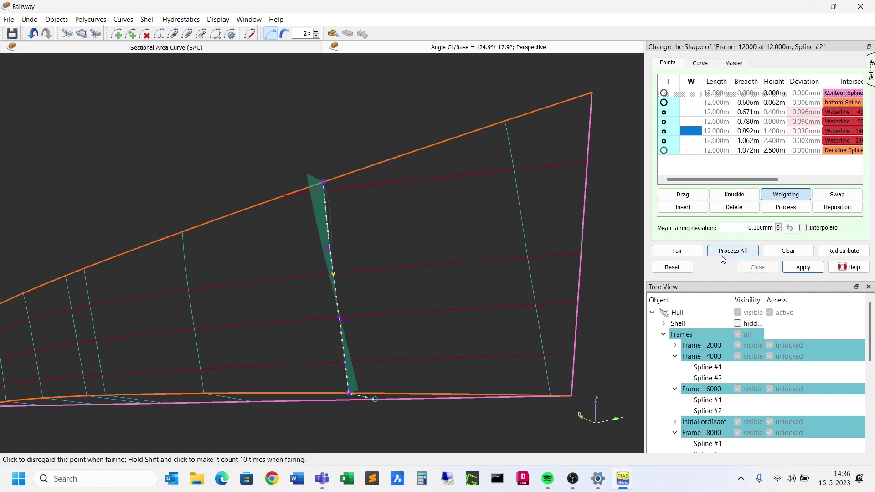
left_click(690, 255)
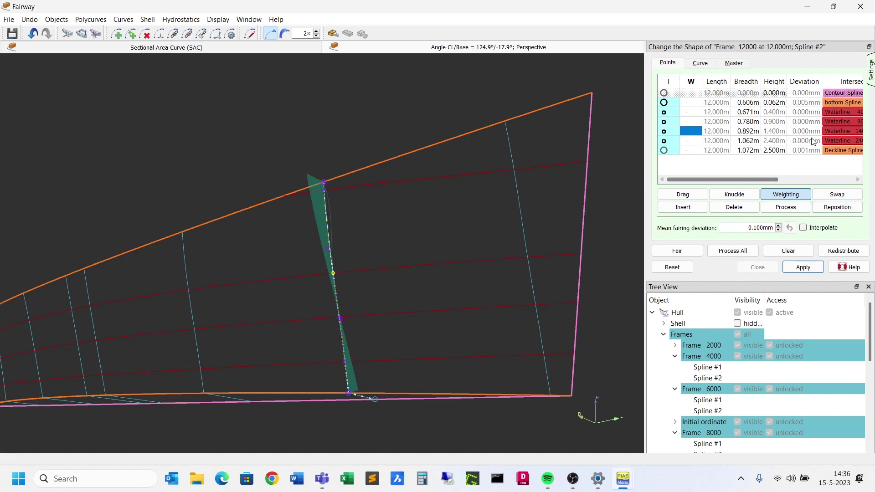
left_click(803, 227)
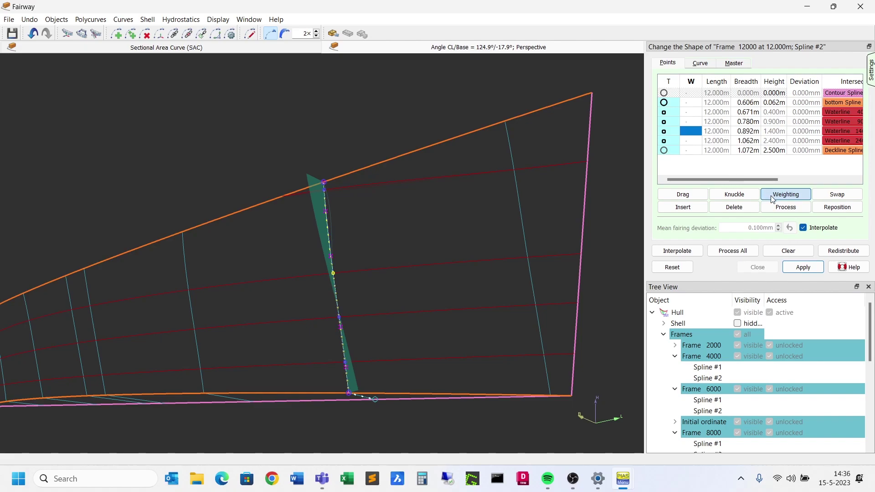
left_click(803, 228)
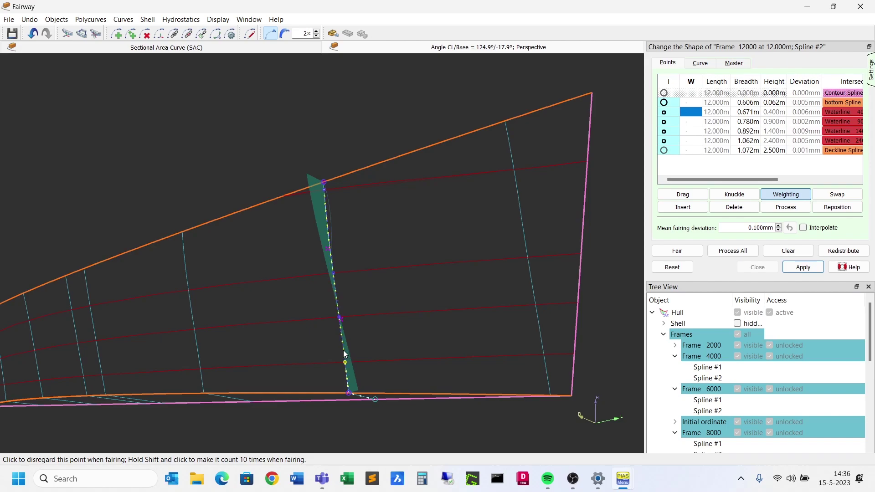
Insert an extra point just above the 1.400 m waterline and move it to about 0.953 m breadth and 1.502 m height.
left_click(677, 208)
left_click(349, 263)
key("Escape")
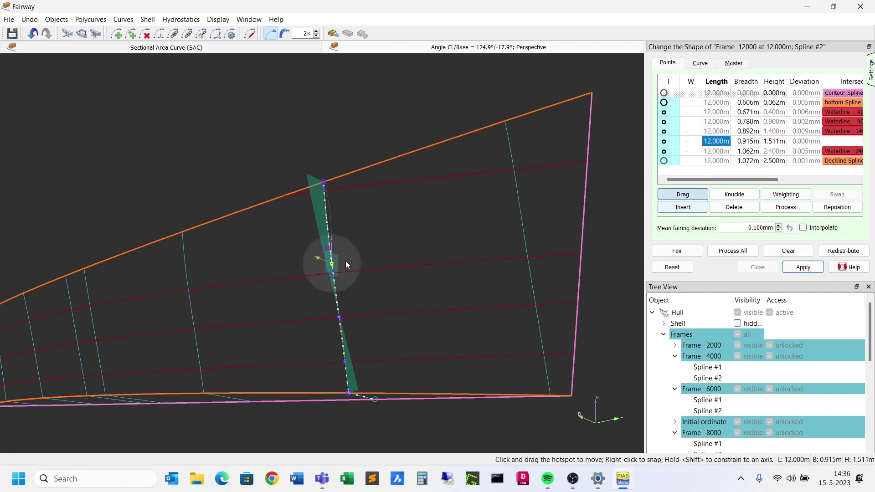
left_click_drag(345, 260, 342, 261)
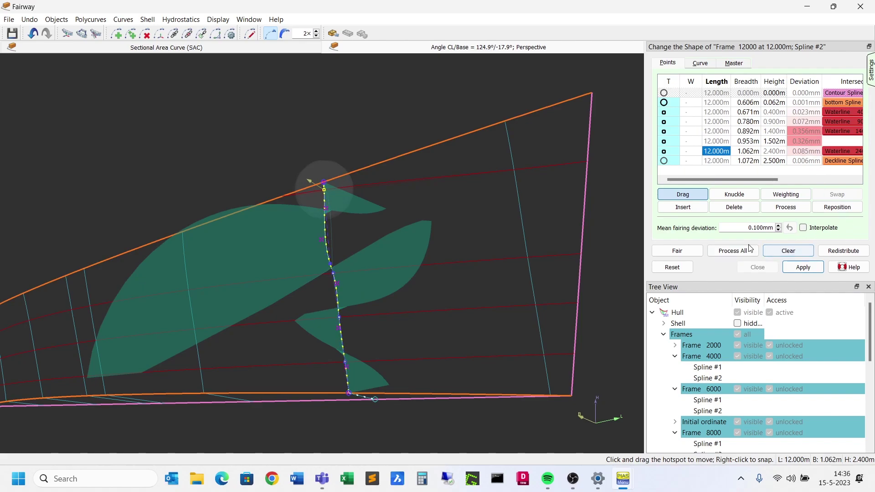
Repeatedly fair the spline and process all its points onto the curve at a mean fairing deviation of 0.100 mm.
left_click(698, 255)
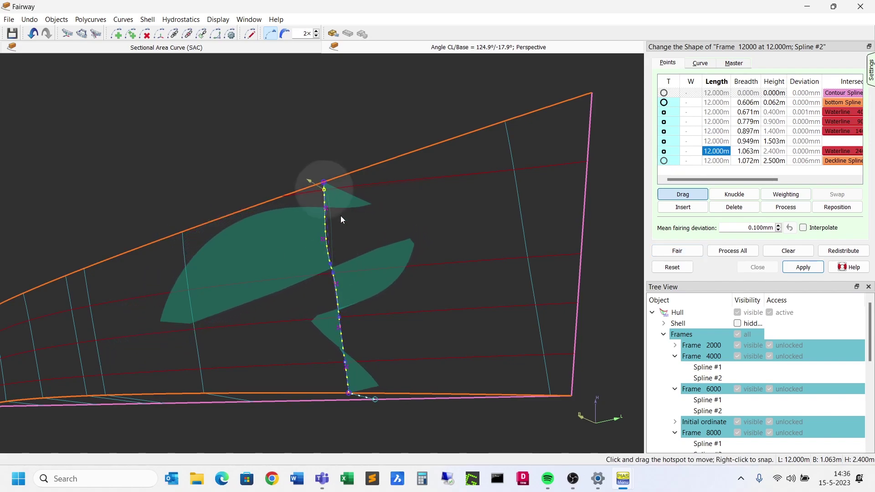
left_click(324, 183)
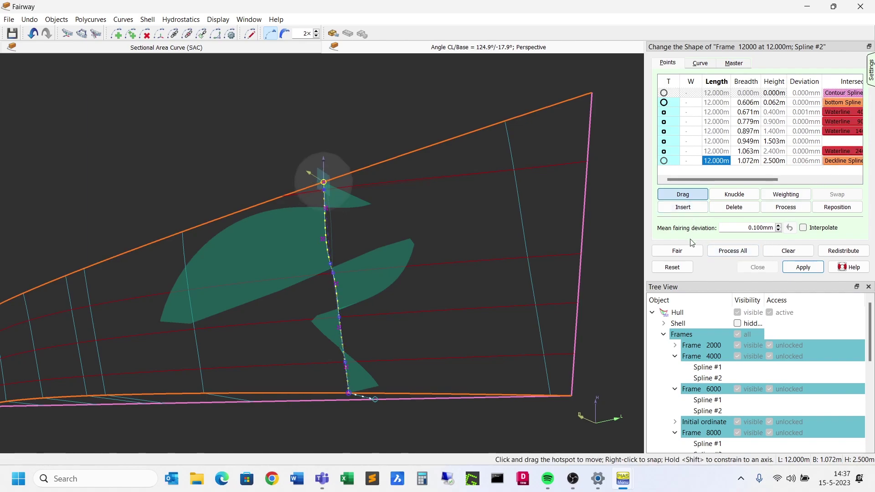
left_click(691, 251)
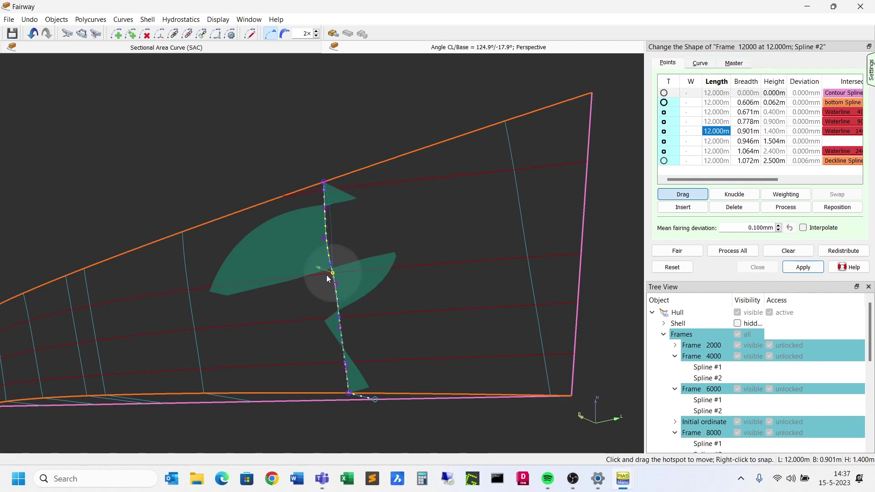
left_click(676, 250)
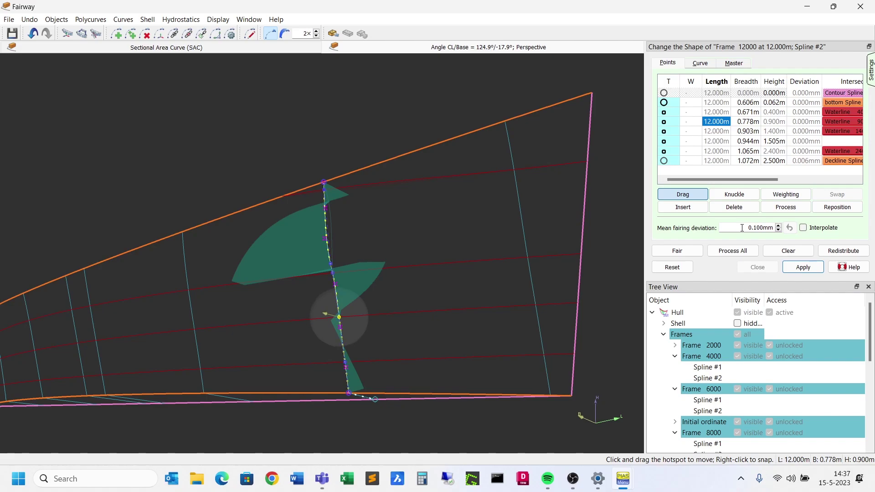
Fair the spline and process its points with a 5 mm mean fairing deviation, and restore the deviation to 0.100 mm.
left_click_drag(742, 227, 777, 232)
type("5")
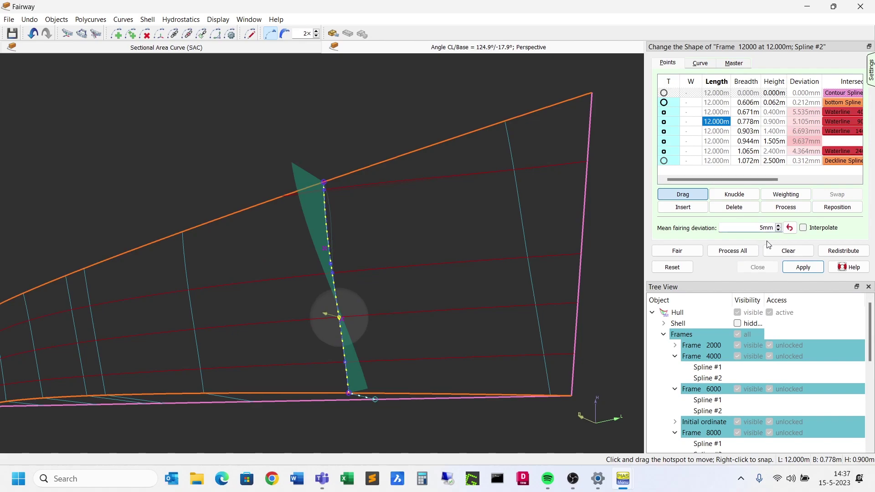
left_click(677, 251)
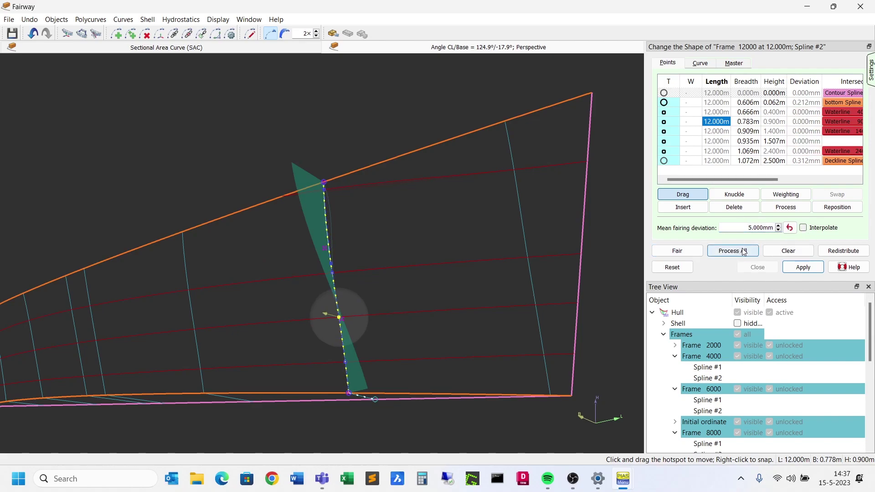
left_click(789, 227)
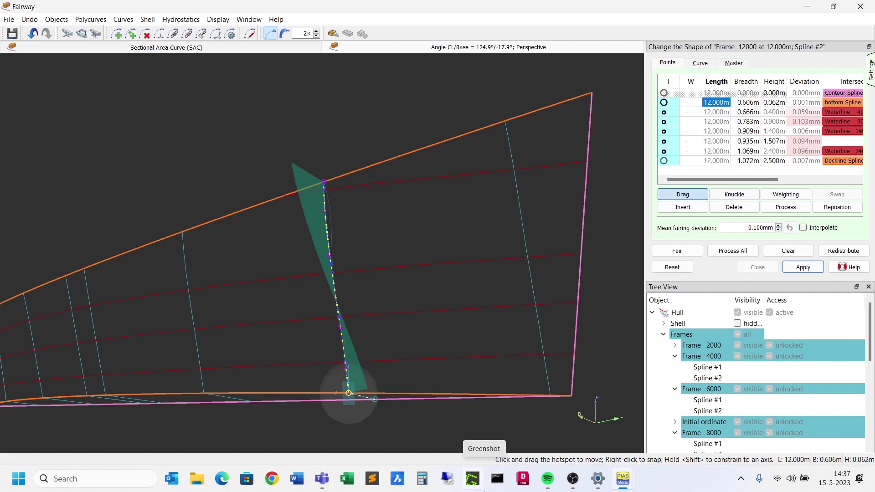
Inspect individual points of the spline and compare the curve with interpolation switched on and back off.
key("End")
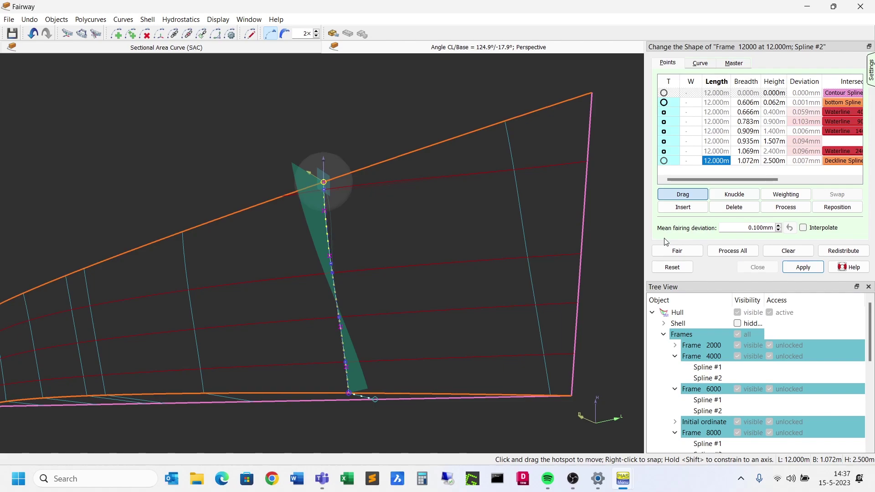
left_click(734, 228)
left_click_drag(734, 228, 769, 228)
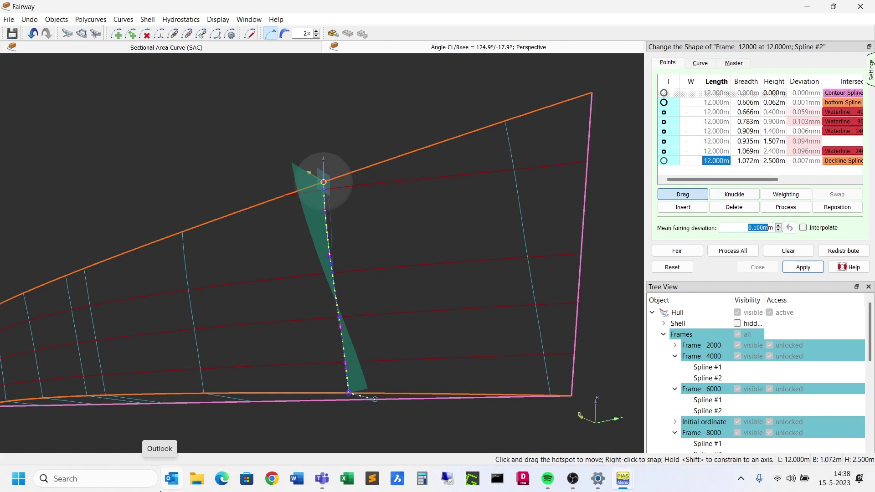
left_click(338, 317)
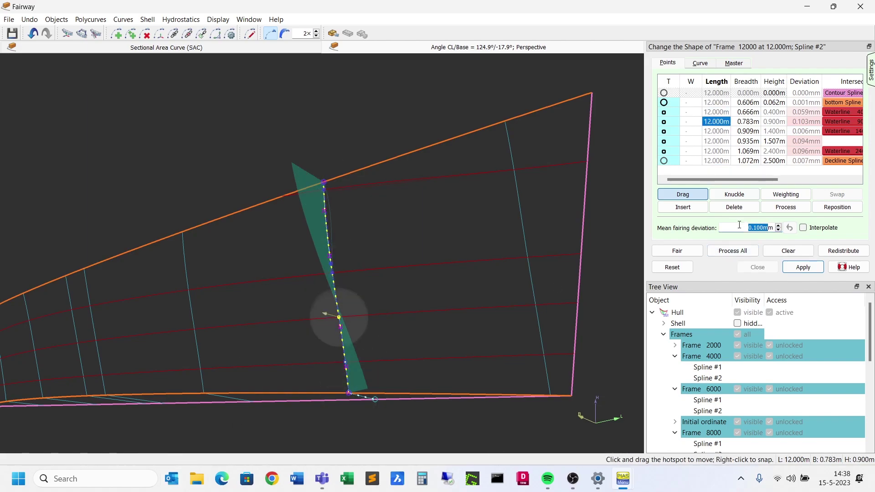
left_click(803, 228)
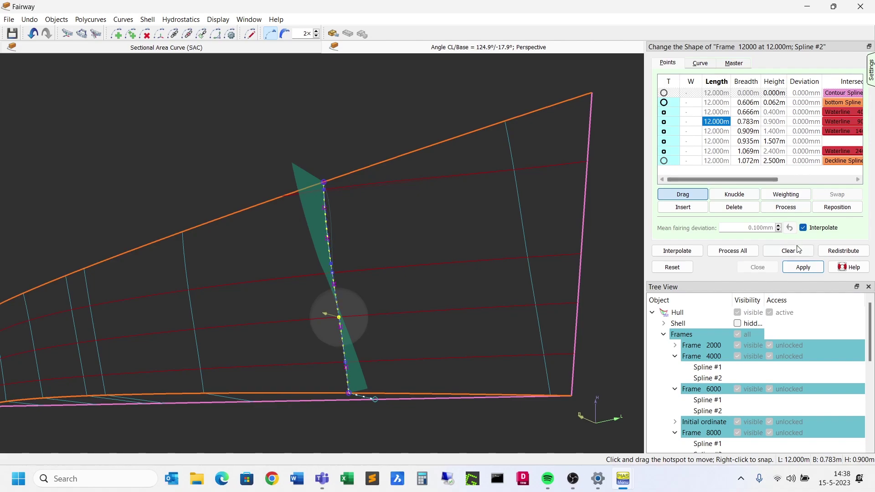
left_click(804, 228)
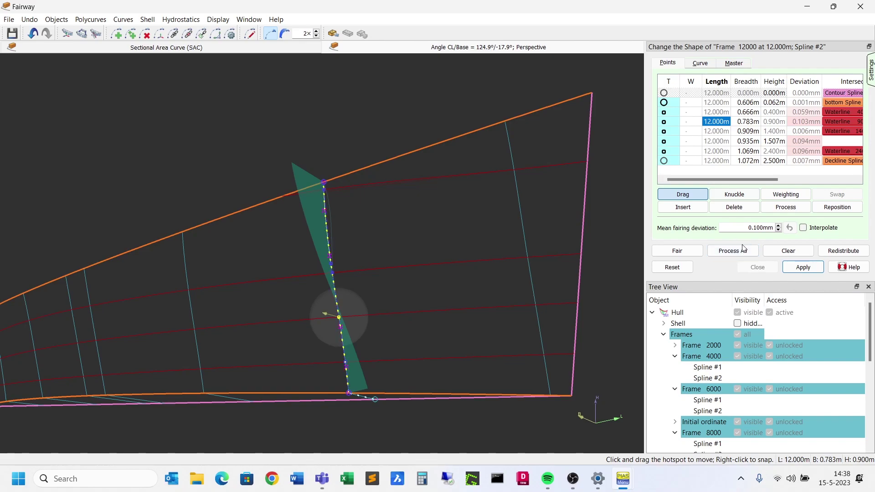
left_click(338, 269)
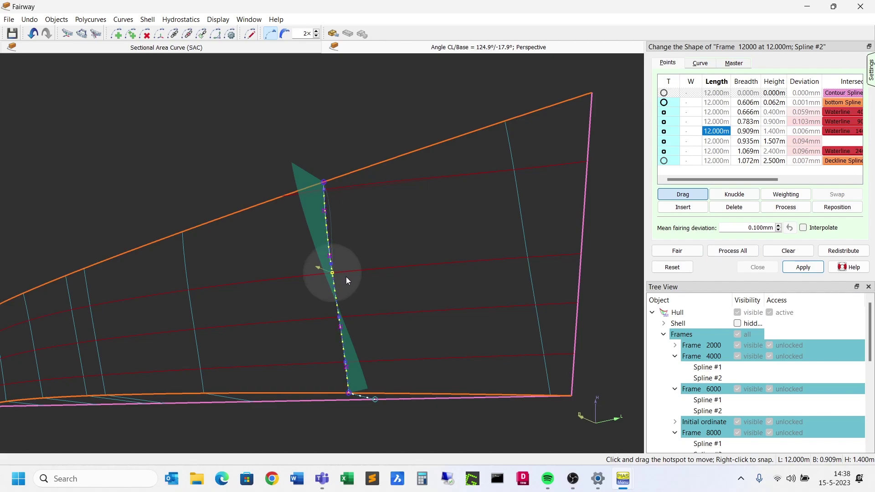
Switch to editing the spline's control vertices and pull the inner vertex nearest the deckline far inboard.
left_click(700, 64)
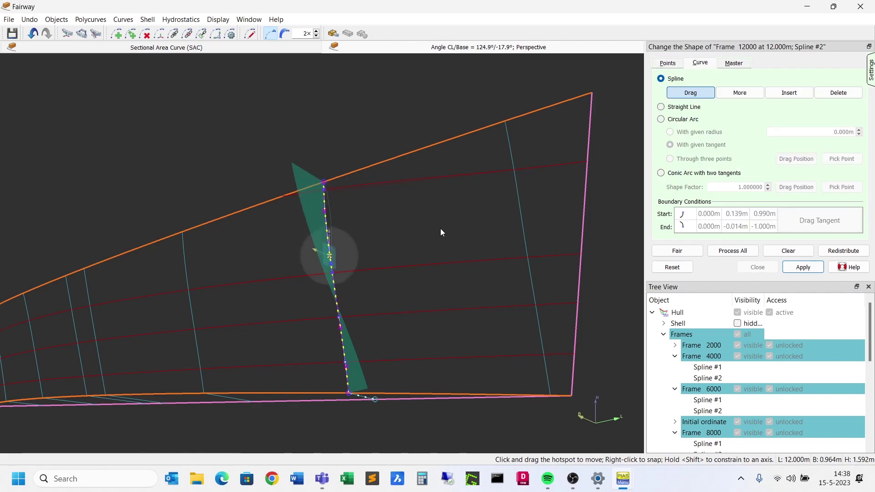
left_click(359, 221)
mouse_move(324, 213)
left_mouse_down()
mouse_move(295, 209)
mouse_move(378, 220)
left_mouse_up()
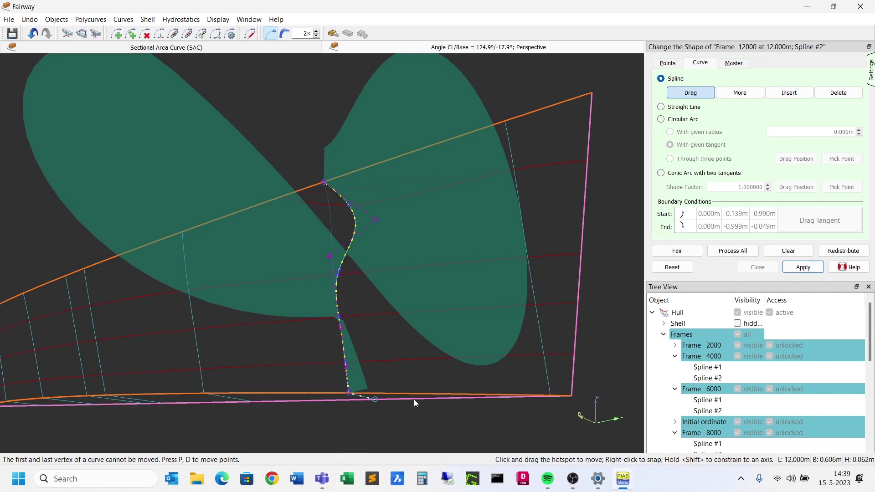
Move the 2.400 m waterline point to about 1.062 m breadth and the 1.400 m waterline point to about 0.847 m breadth.
left_click(669, 64)
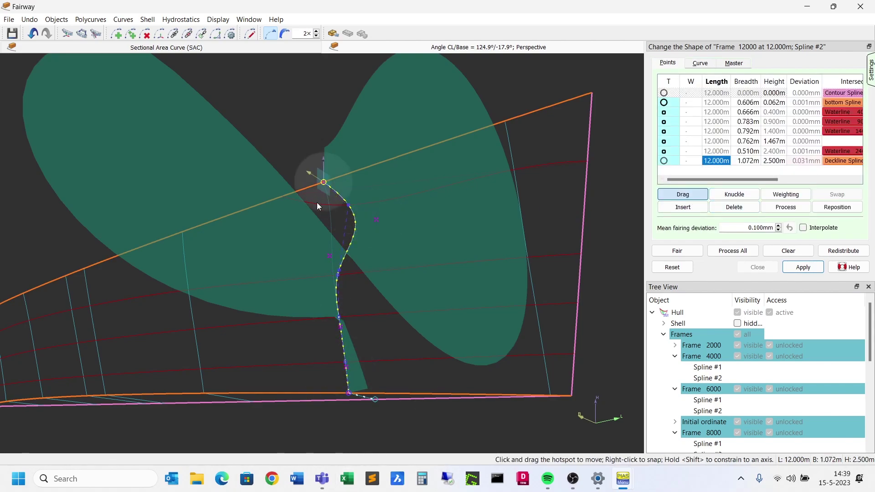
left_click_drag(343, 206, 312, 198)
mouse_move(324, 269)
left_mouse_down()
mouse_move(317, 265)
mouse_move(339, 276)
left_mouse_up()
Step the selection up and down through the spline's points and examine the shape-editing settings.
left_click(336, 274)
key("Up")
key("Up")
key("Up")
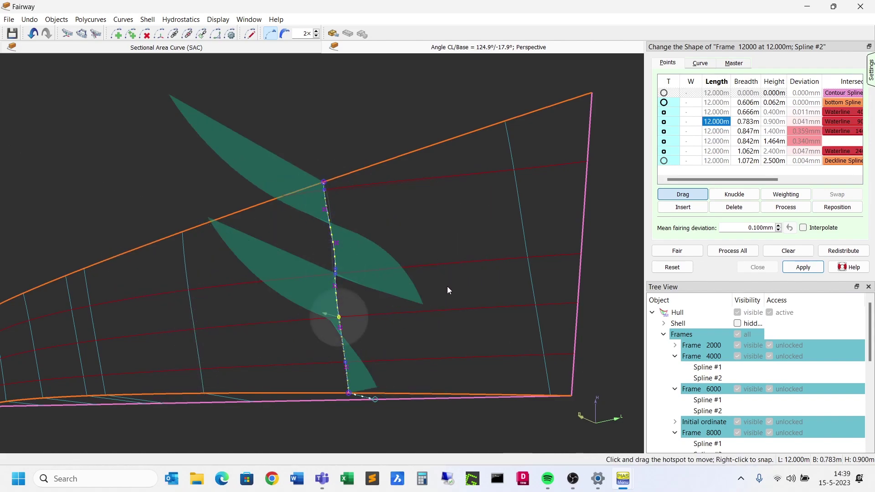
key("Down")
key("Down")
key("Down")
mouse_move(869, 75)
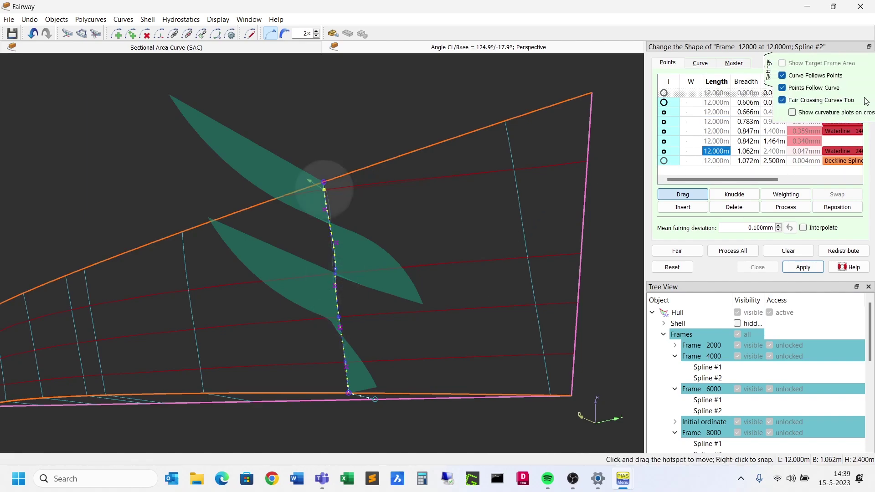
Delete surplus inner control vertices from the spline of the 12.000 m frame.
left_click(699, 63)
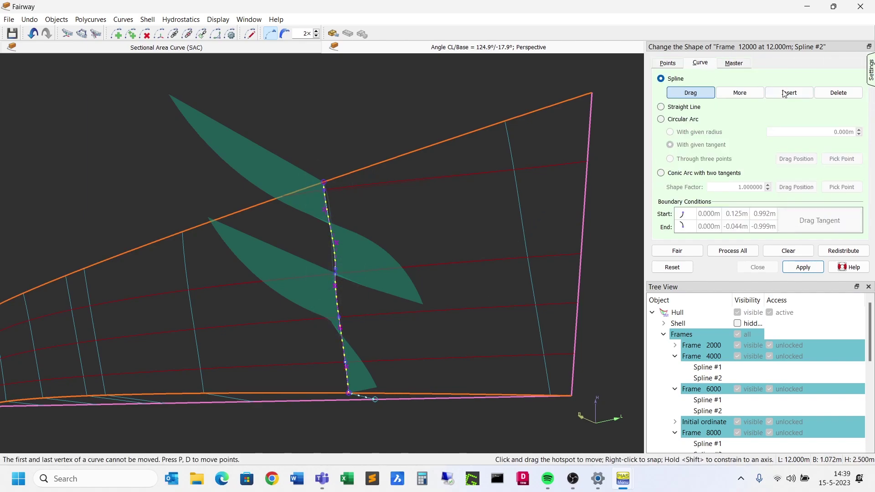
left_click(839, 93)
left_click(412, 246)
left_click(411, 343)
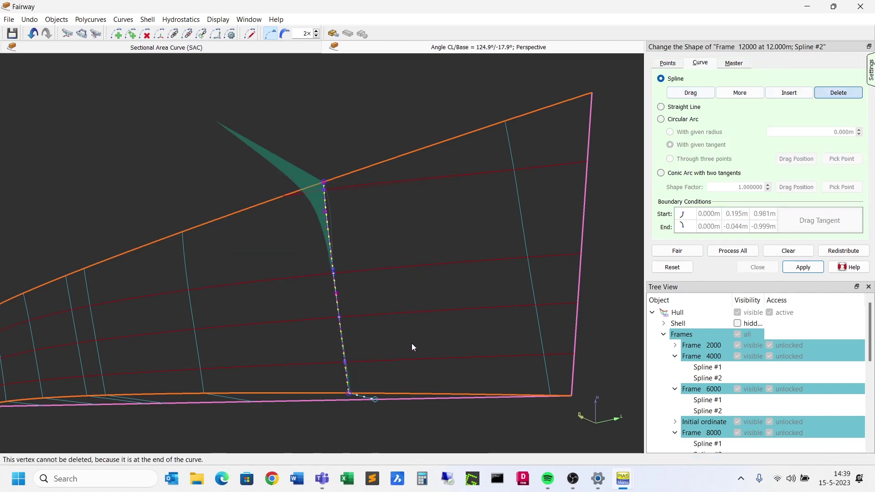
Move the remaining inner control vertices outboard to shape an evenly convex frame, fair the spline and return to its points.
left_click(693, 93)
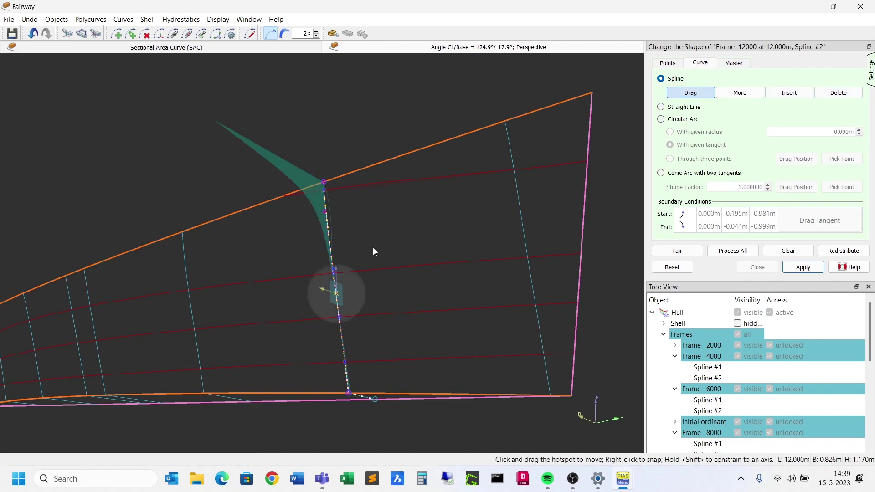
left_click_drag(314, 223, 336, 324)
left_click_drag(331, 273, 341, 314)
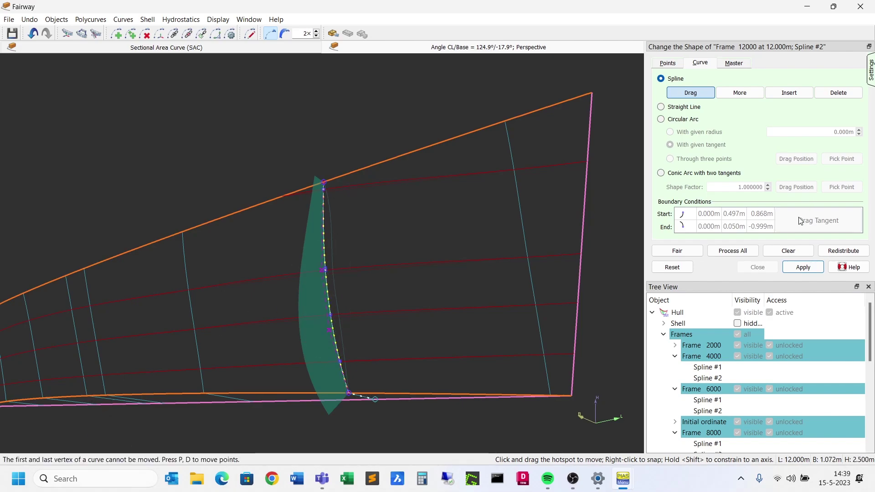
left_click(693, 252)
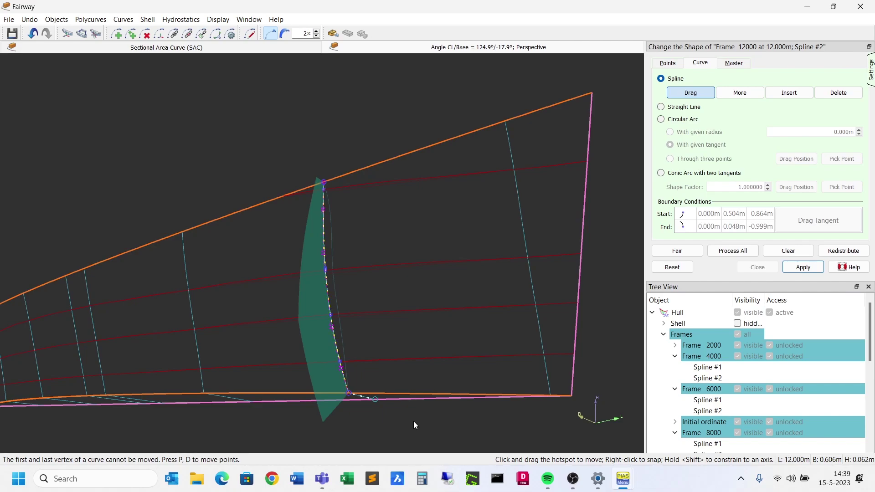
left_click(667, 63)
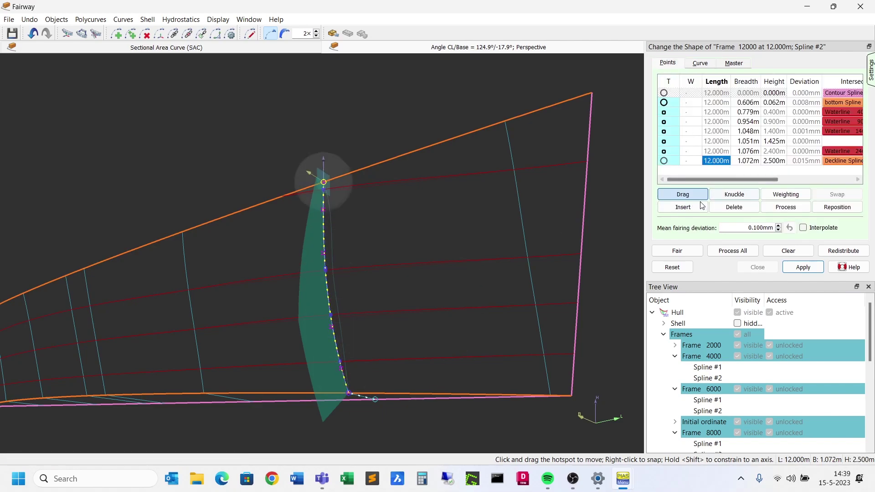
Insert a point in the 12.000 m frame's upper spline and move it to about 1.270 m breadth and 1.816 m height.
left_click(682, 207)
left_click(337, 226)
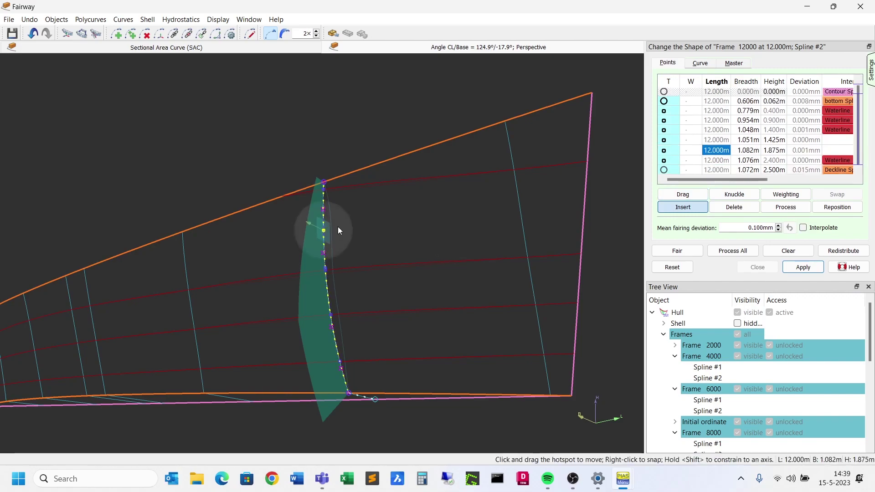
left_click_drag(337, 226, 328, 226)
Delete the added upper point from the 12.000 m frame's spline.
left_click(750, 208)
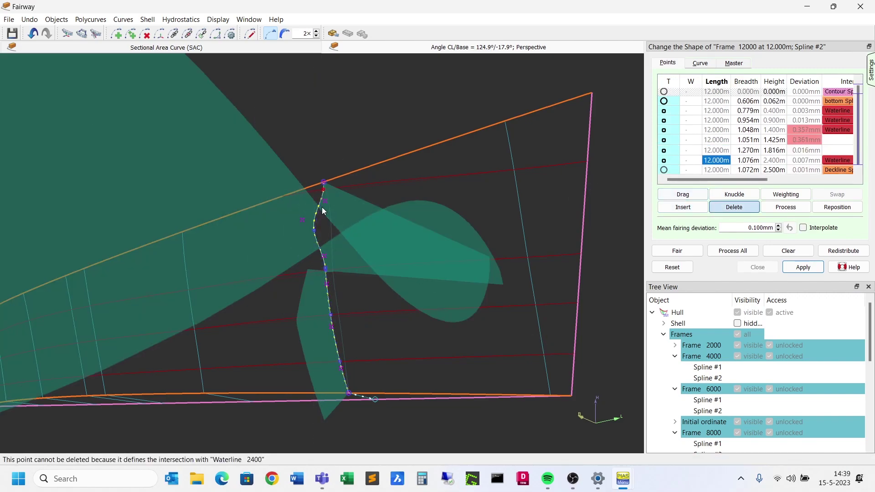
left_click(320, 225)
left_click(326, 191)
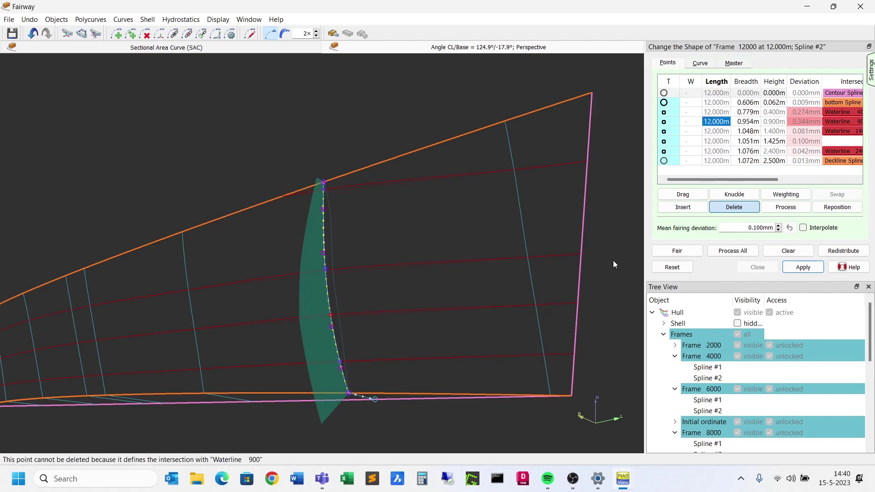
Move the free point of the 12.000 m frame's spline outboard to about 1.533 m breadth and 1.763 m height.
left_click(682, 194)
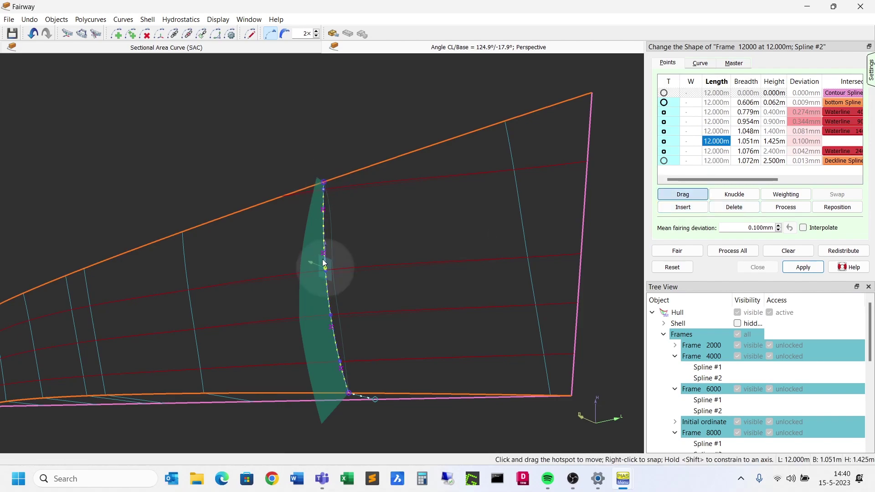
left_click_drag(326, 273, 297, 229)
scroll(296, 229, "up", 2)
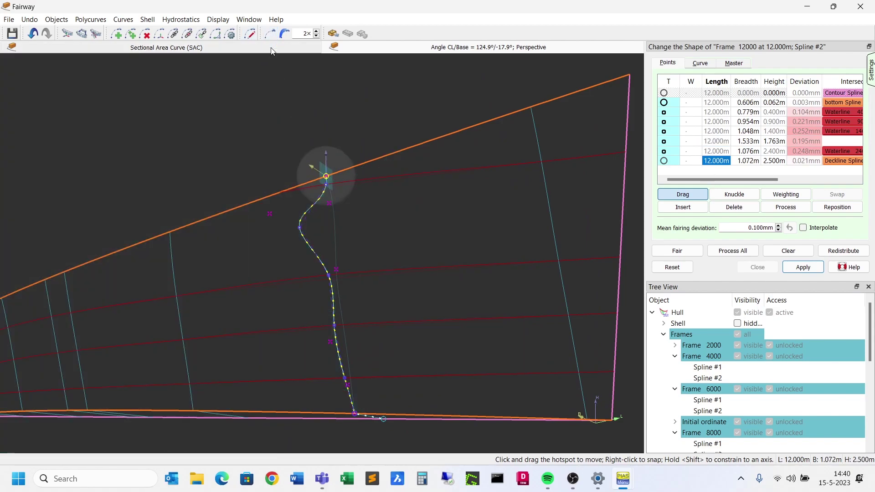
left_click(299, 227)
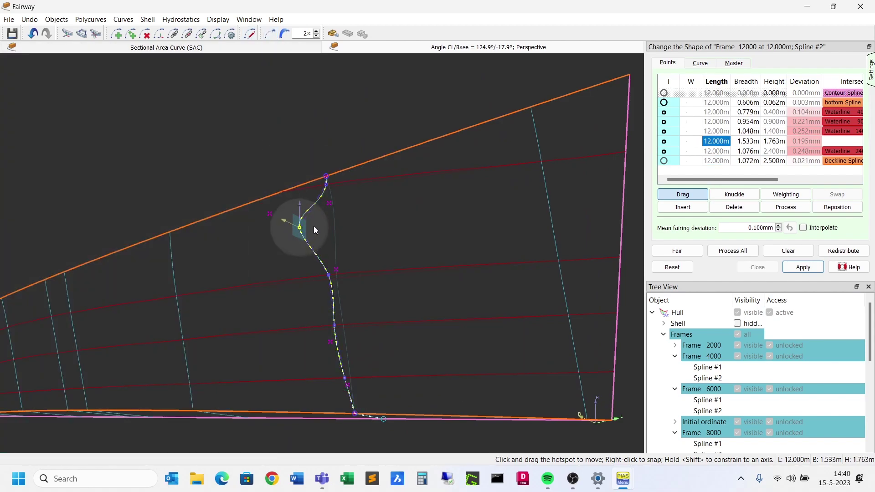
mouse_move(301, 227)
left_mouse_down()
mouse_move(331, 201)
mouse_move(299, 226)
left_mouse_up()
Insert a point on the 2.400 m waterline between the 12.000 m and 14.000 m frames, at about 13.072 m length.
left_click(449, 184)
left_click(450, 173)
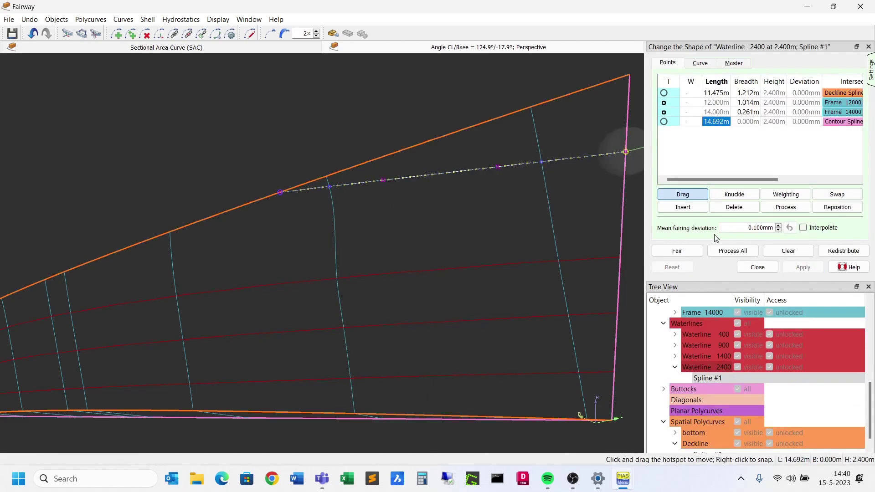
left_click(683, 207)
left_click(438, 173)
left_click_drag(437, 173, 437, 175)
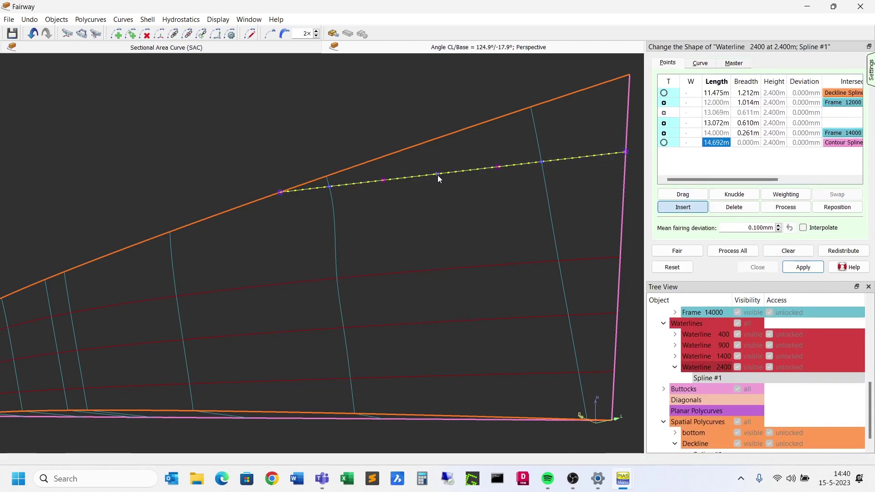
left_click(438, 175)
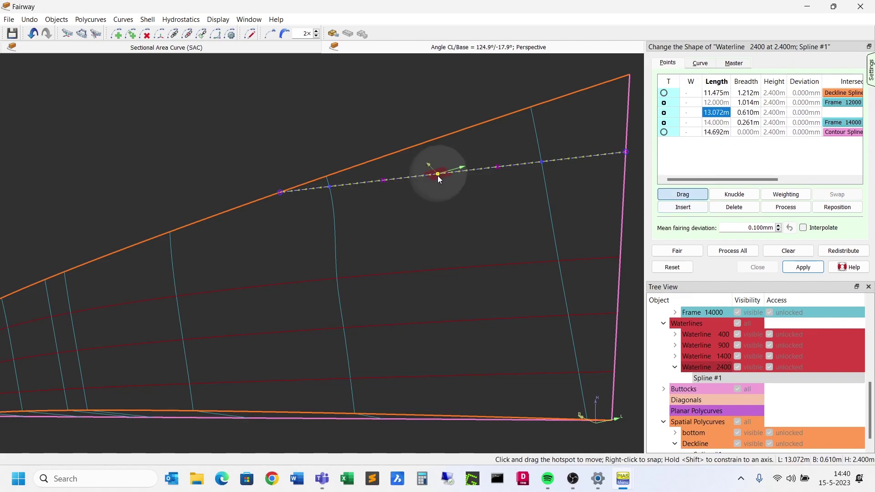
key("Return")
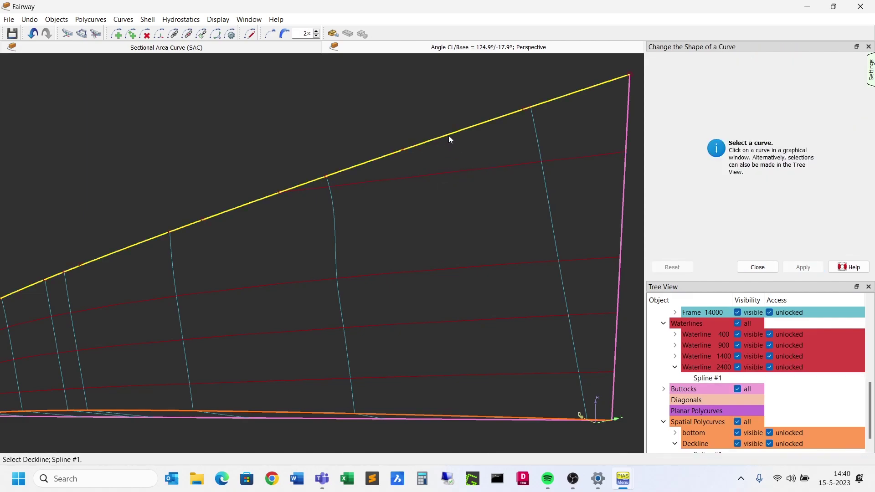
Insert a deckline point at about 13.035 m length and raise it to about 2.771 m height.
left_click(448, 135)
left_click(682, 207)
left_click(427, 145)
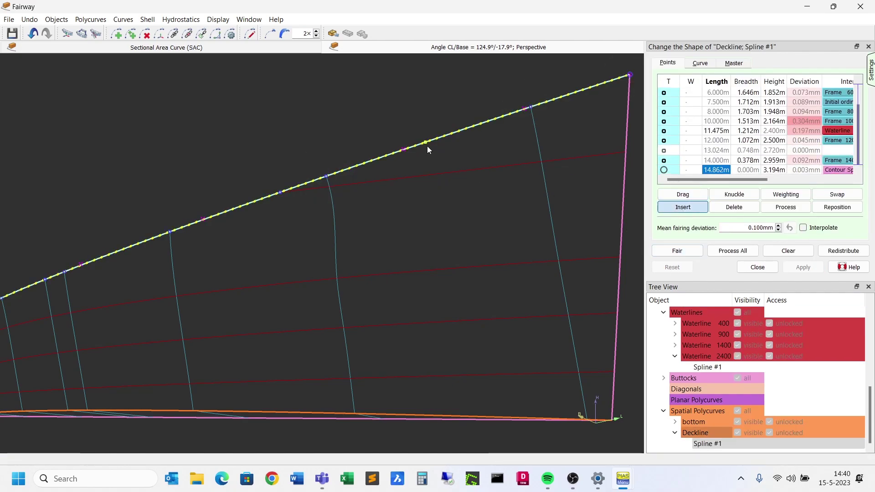
left_click(424, 143)
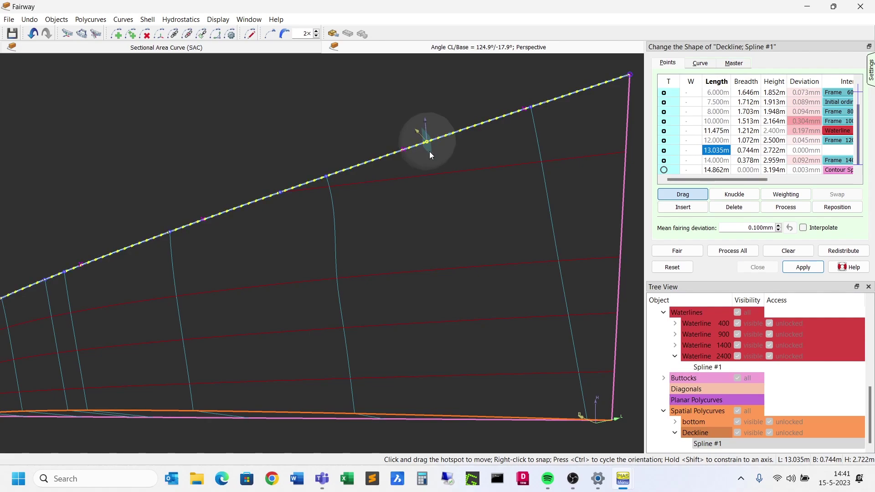
left_click(430, 151)
mouse_move(422, 125)
left_mouse_down()
mouse_move(420, 103)
mouse_move(423, 119)
left_mouse_up()
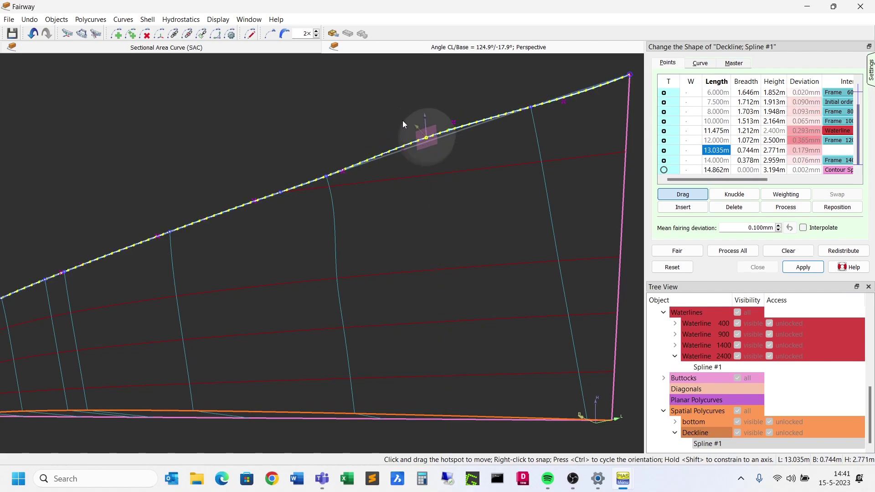
key("Down")
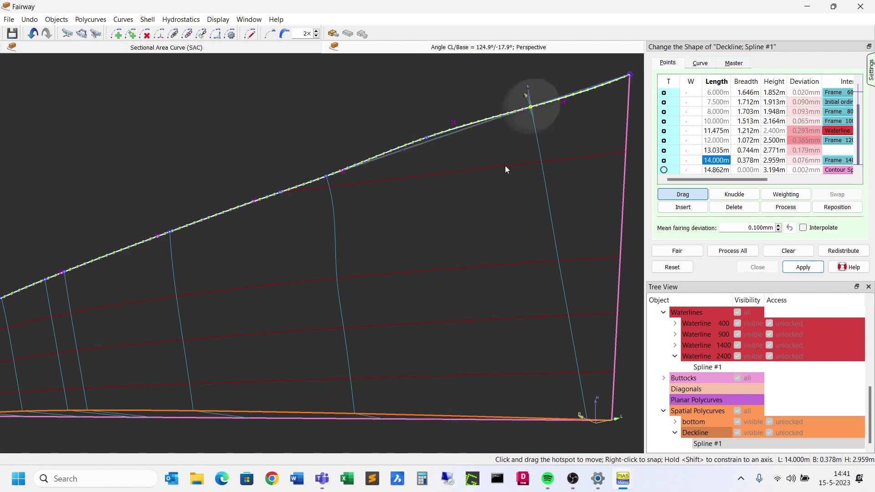
left_click(558, 171)
Create a planar polycurve through three points, with its ends at about 1.406 m and 1.536 m height on the centreline, and undo it.
scroll(501, 166, "down", 3)
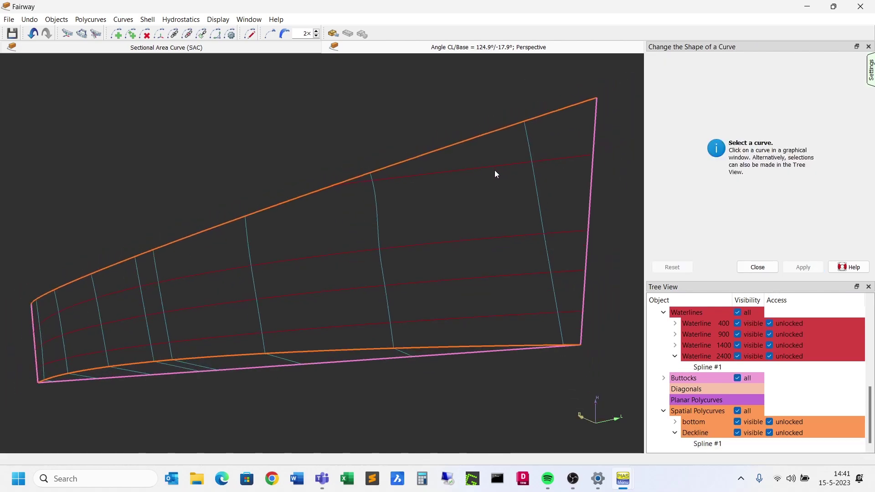
left_click(91, 19)
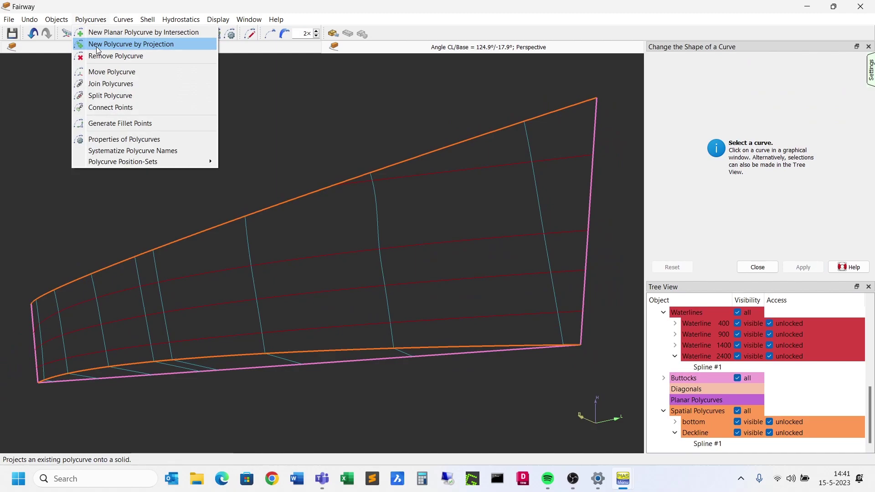
left_click(100, 32)
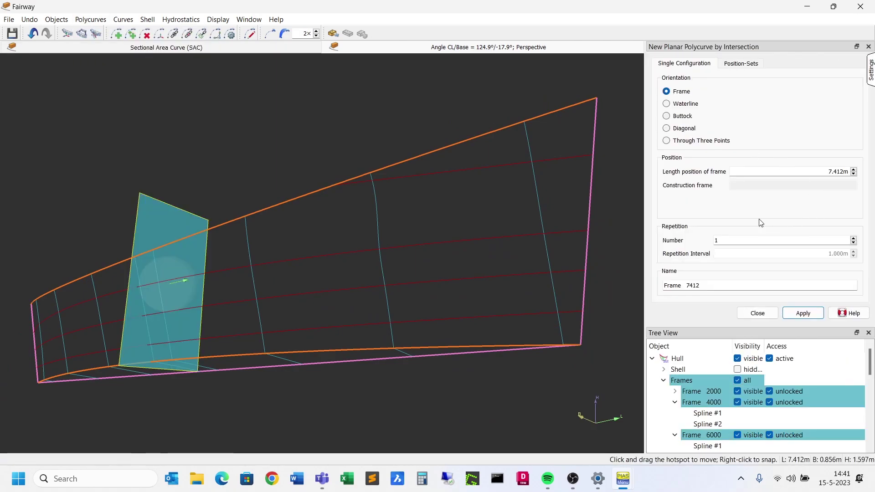
left_click(688, 141)
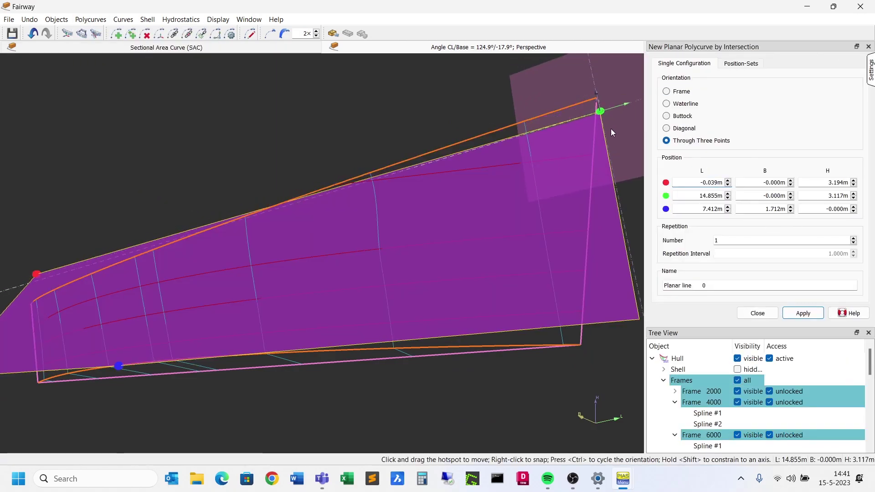
left_click_drag(610, 128, 637, 225)
left_click_drag(64, 268, 46, 336)
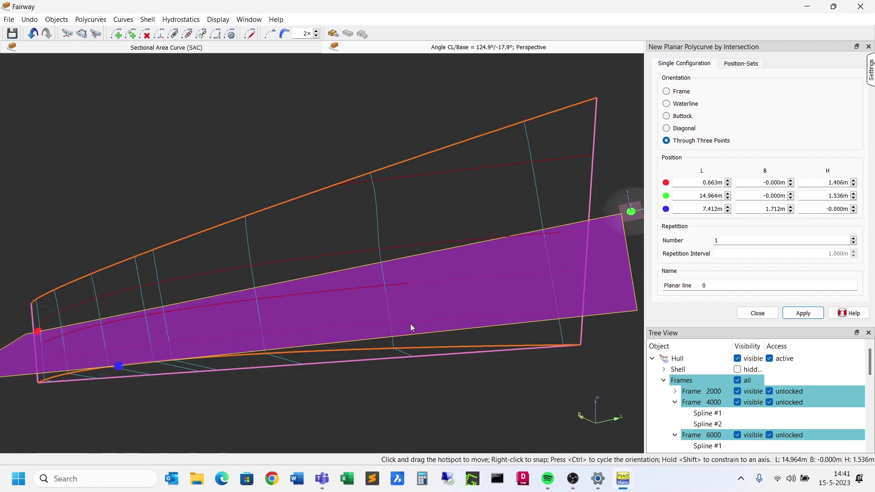
left_click(799, 314)
left_click(751, 314)
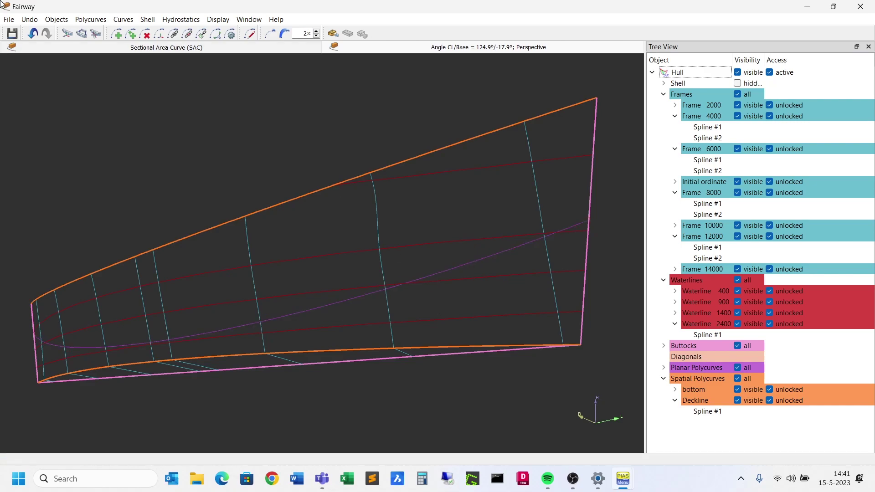
left_click(32, 33)
Edit the 12.000 m frame's spline and make its 0.900 m and 2.400 m waterline points inactive for fairing.
left_click(418, 244)
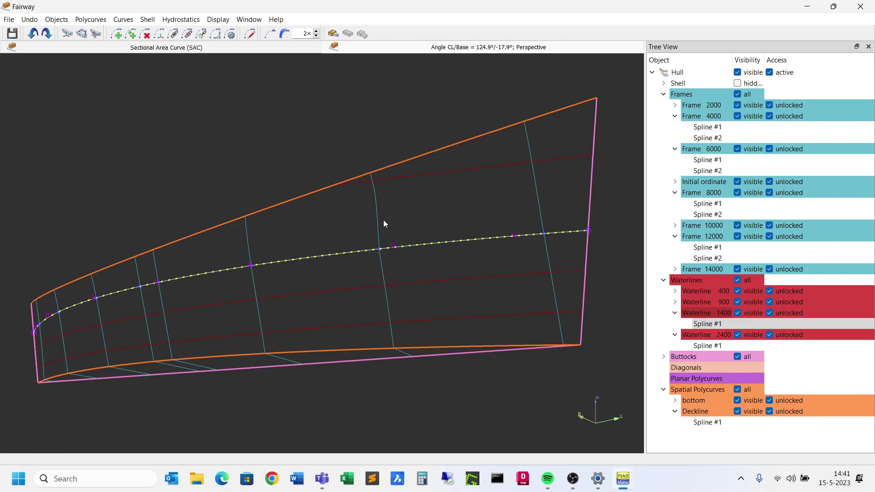
left_click(379, 206)
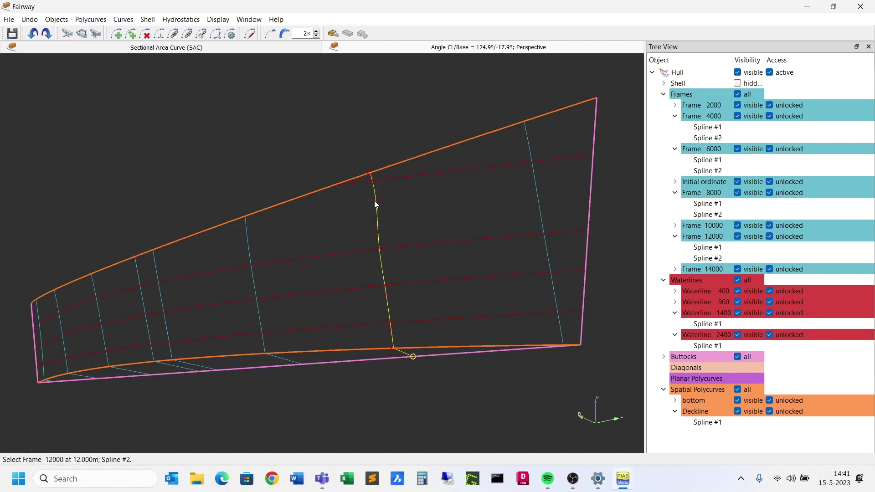
left_click(375, 204)
double_click(377, 201)
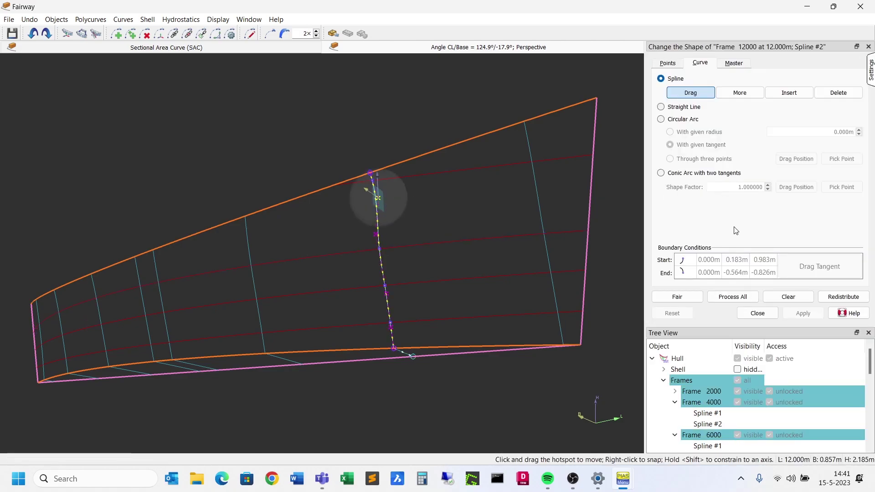
left_click(667, 63)
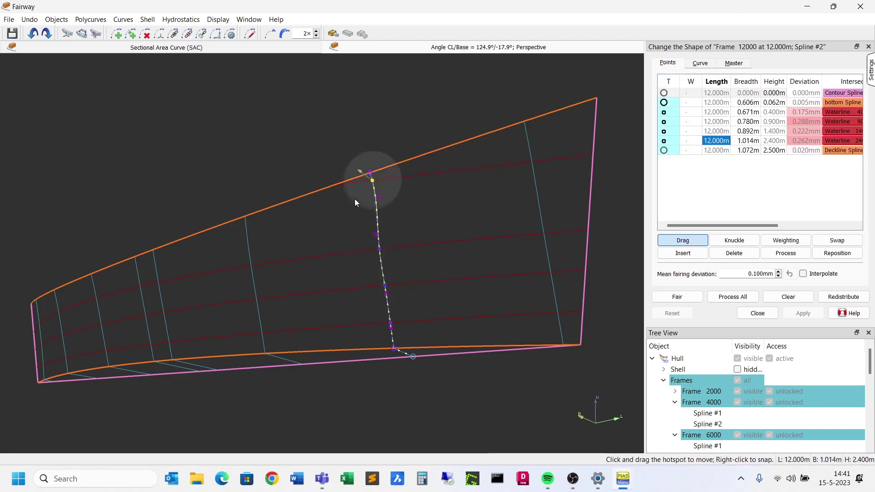
key("w")
left_click(372, 181)
left_click(379, 250)
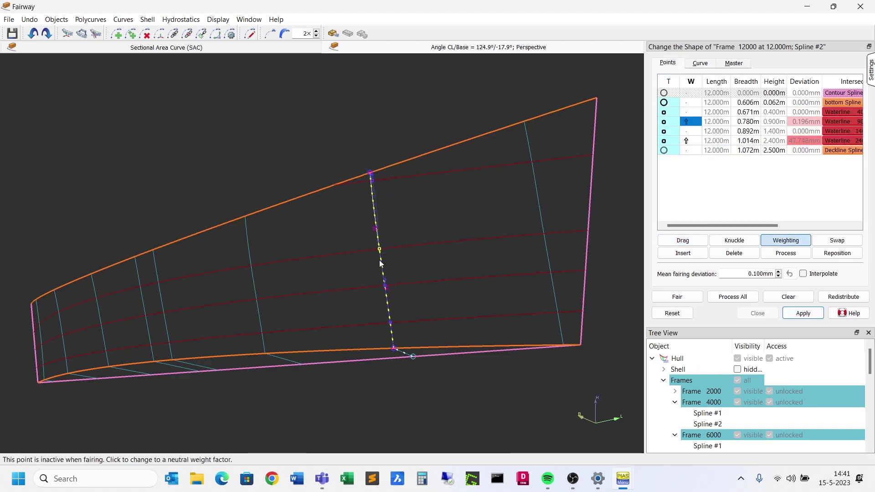
Show the spline's curvature plot at 8× scale, and process all points onto the curve and apply.
left_click(270, 34)
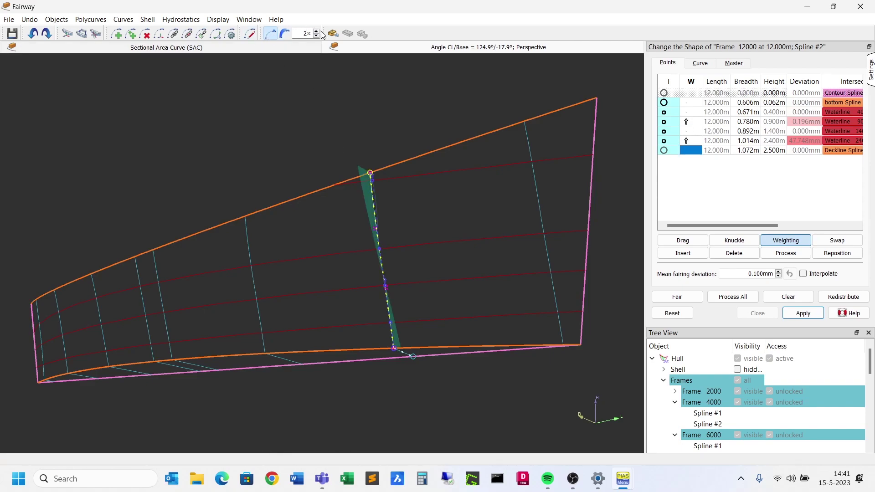
left_click(316, 31)
left_click(316, 31)
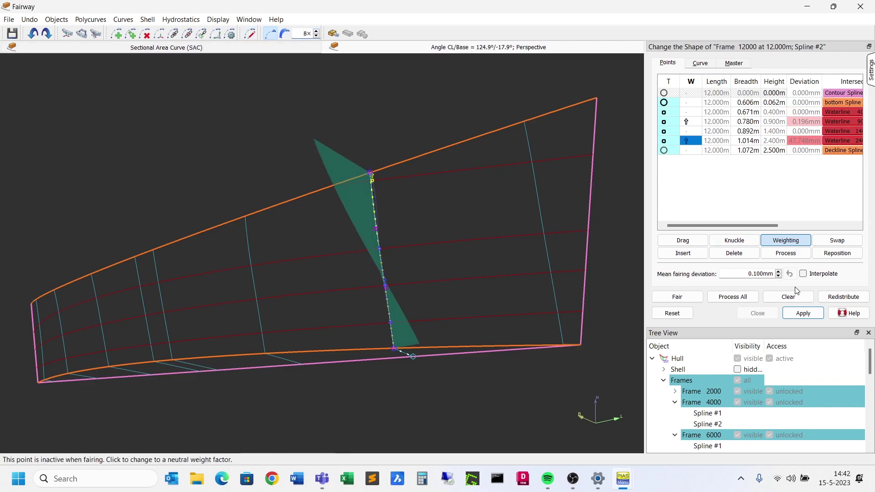
left_click(735, 298)
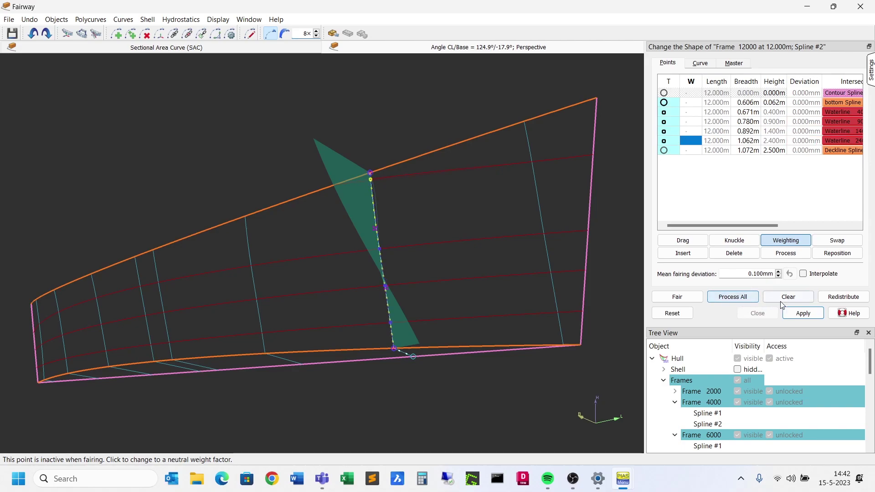
left_click(806, 317)
Open the 1.400 m waterline for shape editing and enable curvature plots on its crossing curves.
left_click(422, 242)
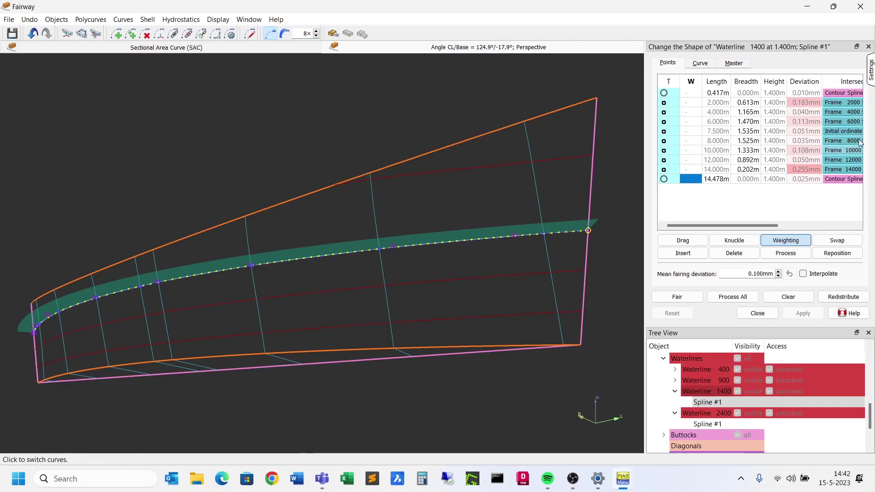
mouse_move(869, 73)
left_click(747, 116)
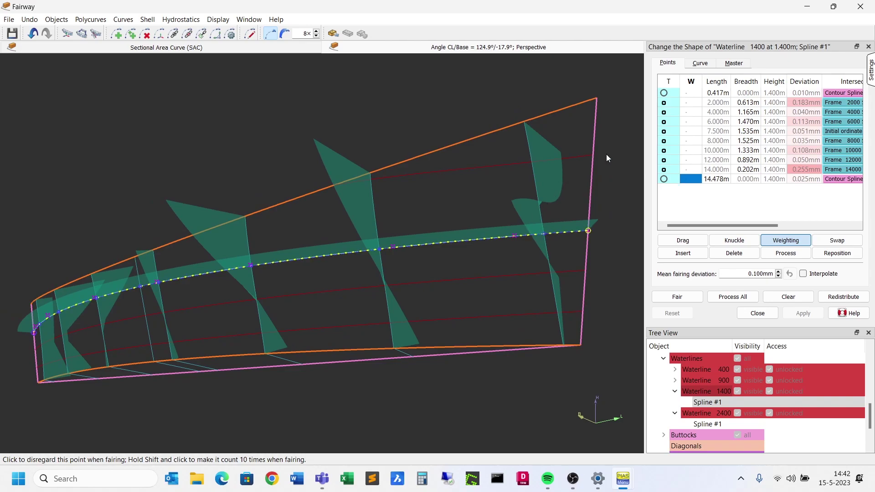
mouse_move(870, 72)
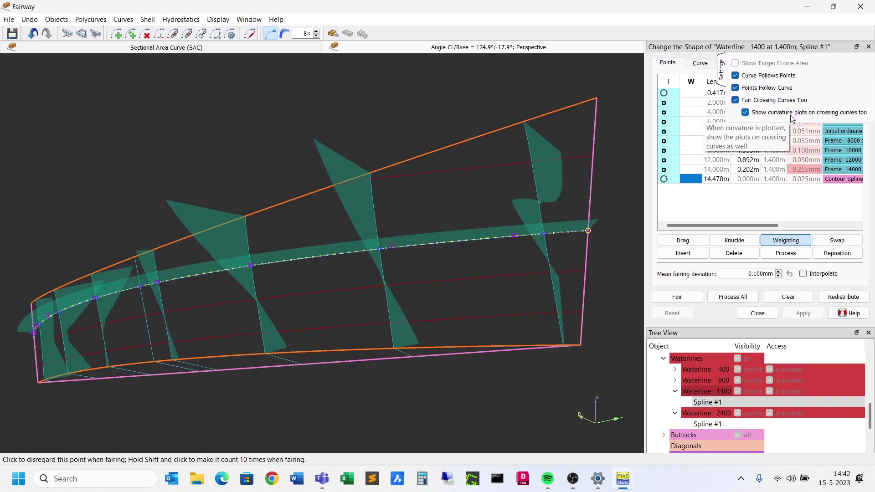
key("Escape")
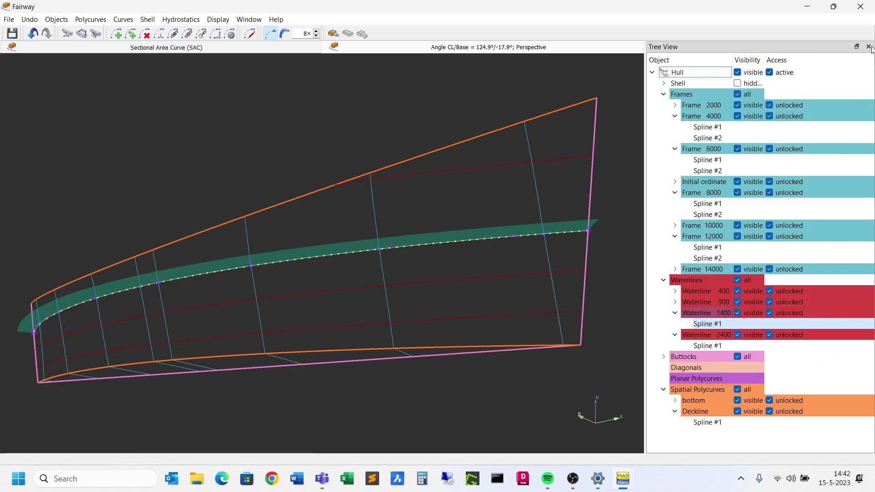
Move the 1.400 m waterline's point at the 14.000 m frame to about 0.146 m breadth and make it inactive for fairing.
double_click(545, 234)
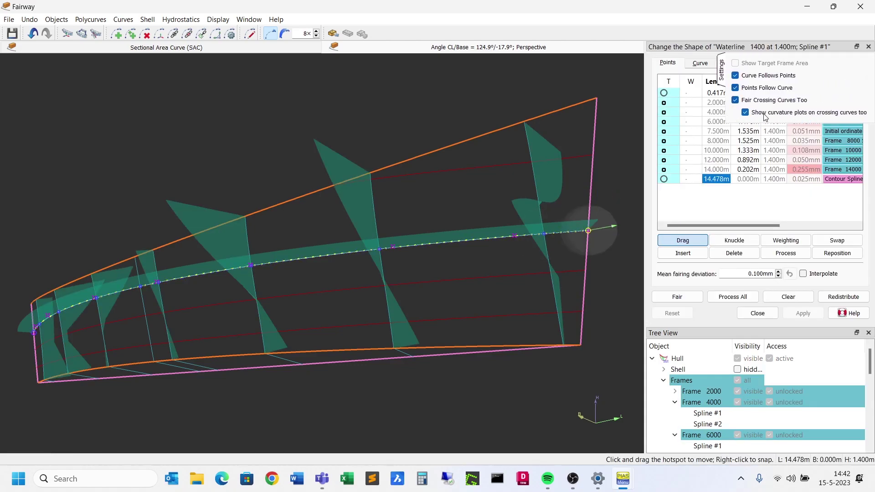
left_click_drag(544, 234, 544, 235)
key("w")
left_click(545, 236)
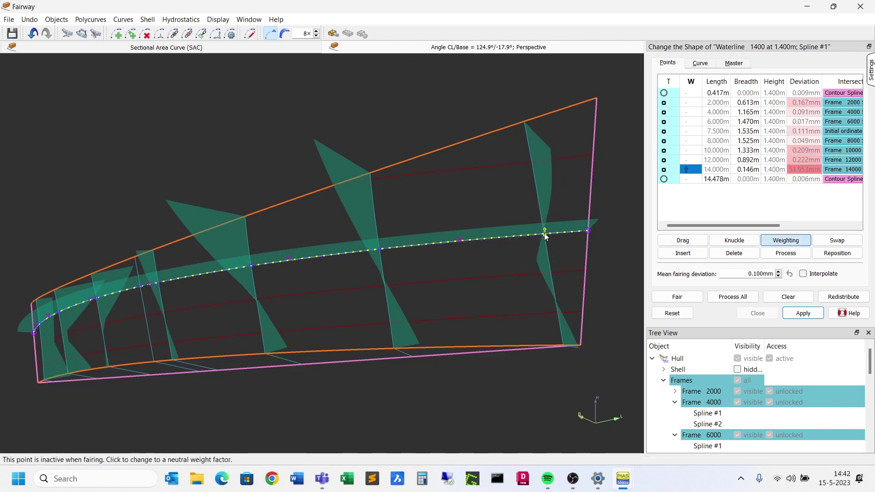
scroll(531, 240, "up", 3)
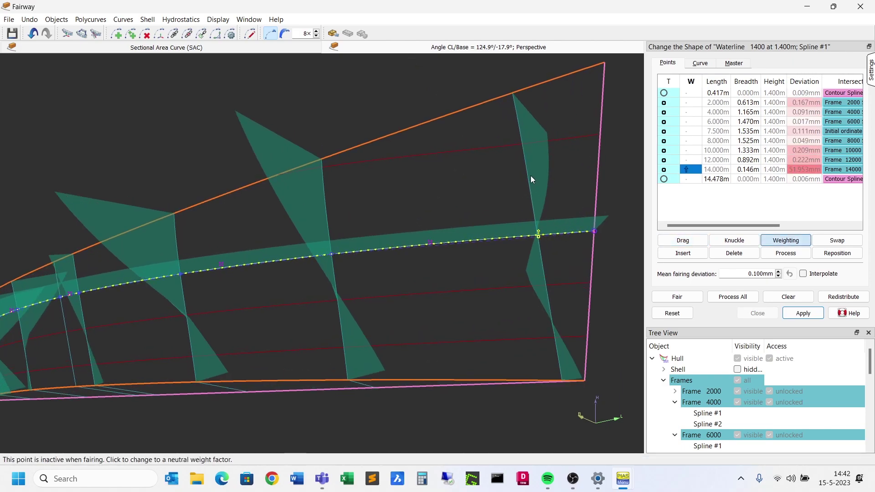
Process the 1.400 m waterline's point at the 14.000 m frame onto the curve and apply.
left_click(785, 253)
left_click(366, 256)
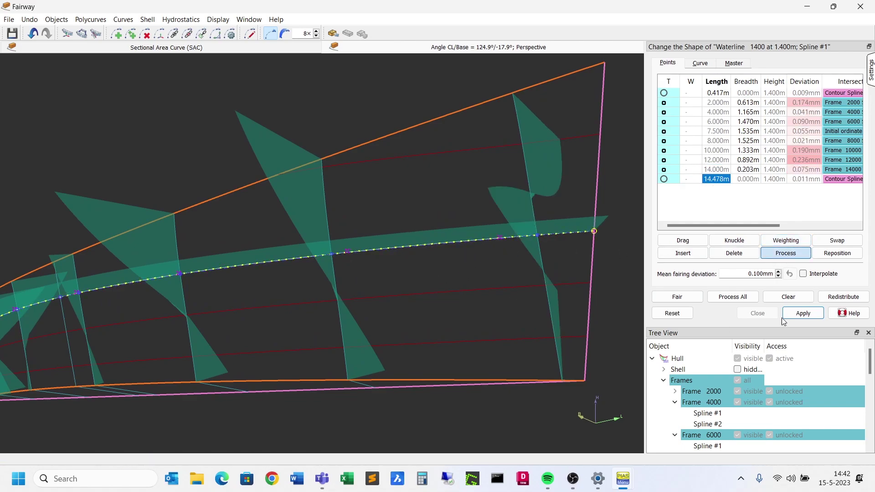
left_click(803, 313)
Reshape the 12.000 m frame's second spline by moving its control vertices until the curvature is even, and apply.
left_click(338, 293)
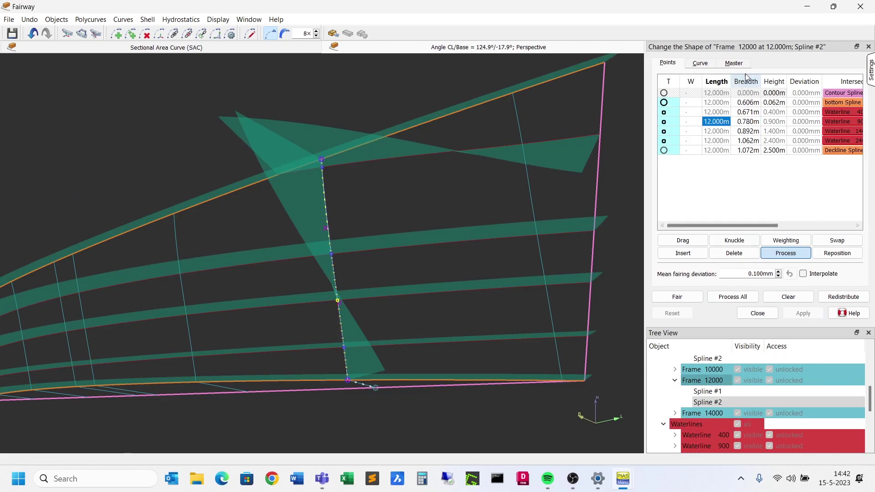
left_click(701, 63)
left_click_drag(350, 297, 362, 319)
left_click(356, 374)
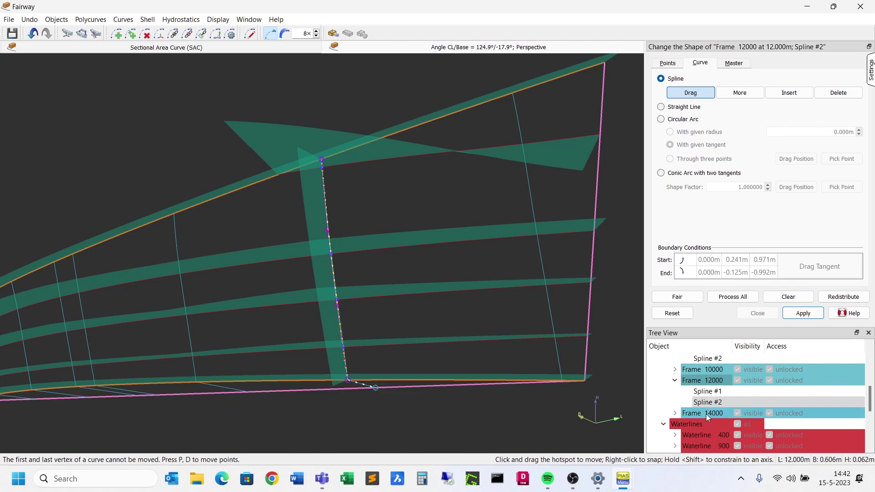
left_click(802, 313)
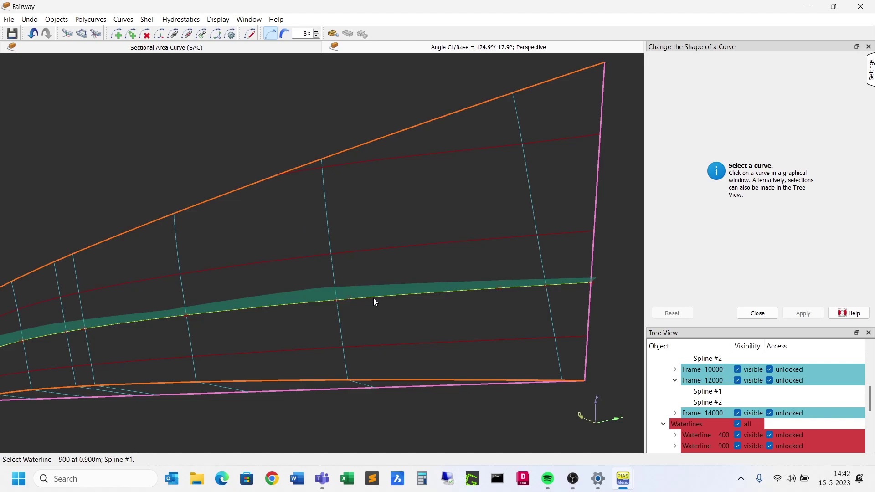
Delete the 14.000 m frame spline's vertex between the 1.400 and 2.400 m waterlines and move another to about 0.225 m breadth, 1.290 m height.
left_click(543, 259)
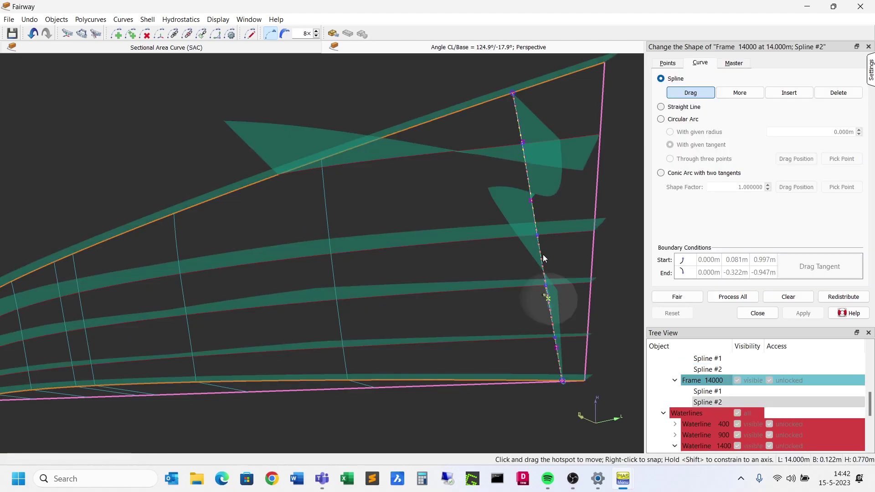
left_click(836, 93)
left_click(533, 196)
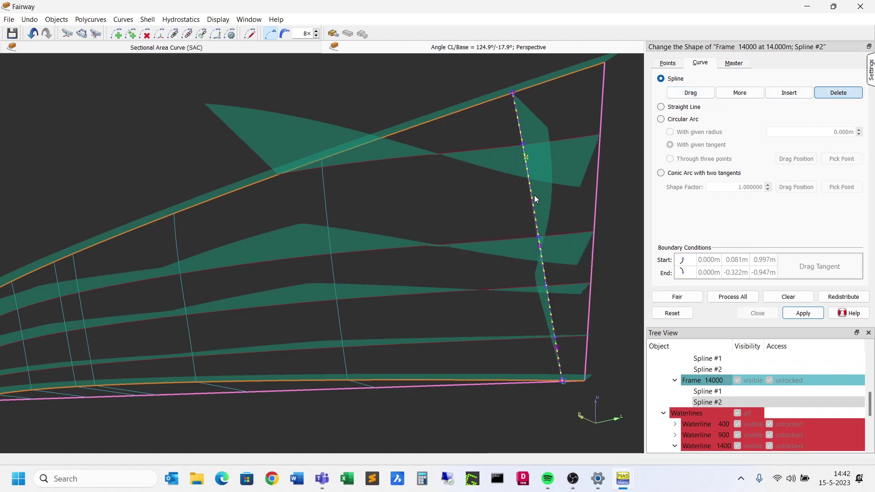
left_click(689, 95)
left_click_drag(532, 161, 537, 245)
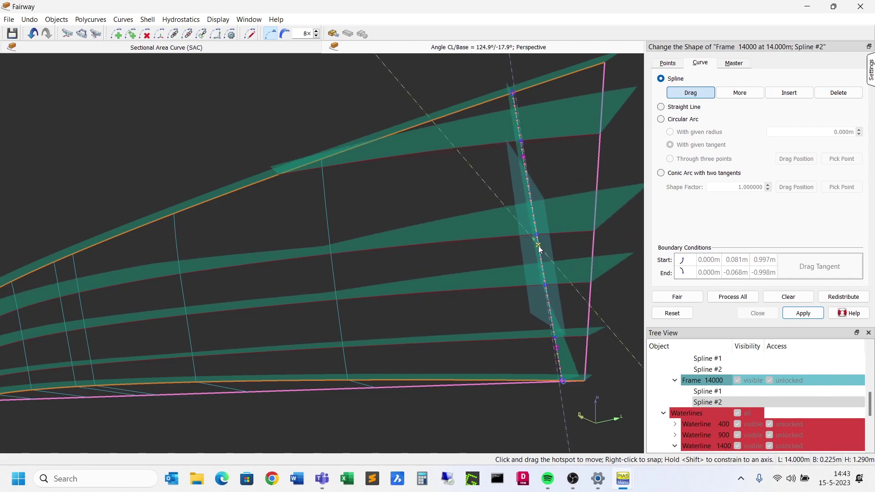
Fine-tune the 14.000 m frame's remaining control vertices for smoother curvature and apply the shape.
middle_click_drag(540, 246, 477, 219)
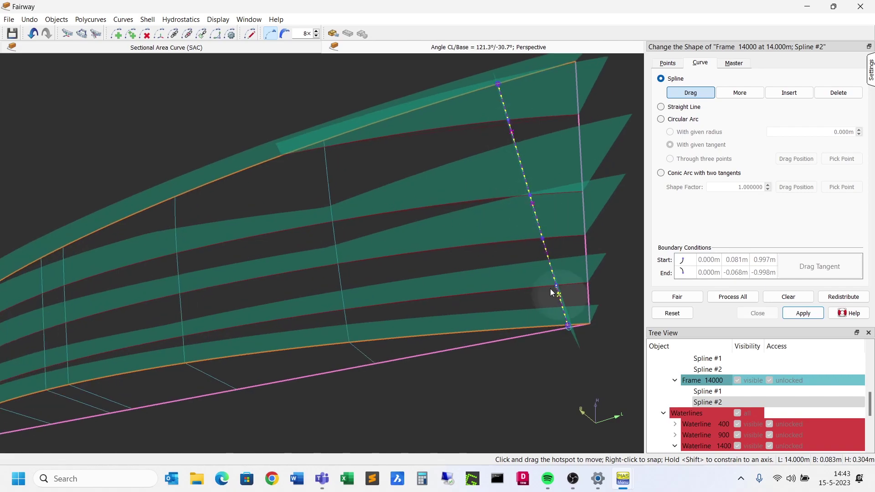
left_click_drag(555, 297, 556, 288)
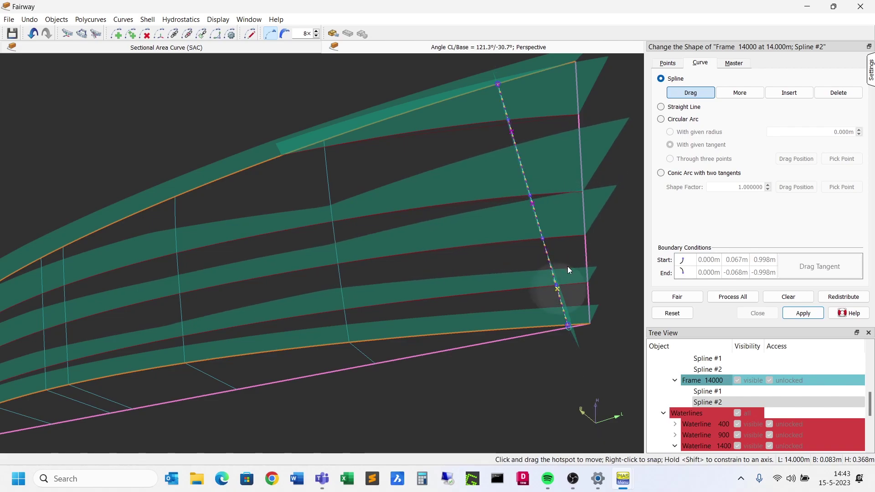
middle_click_drag(567, 268, 485, 283)
left_click_drag(465, 287, 433, 148)
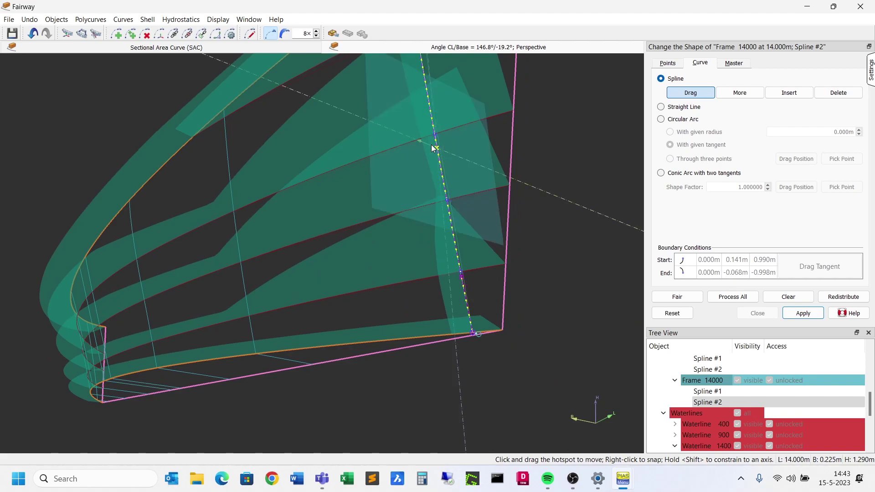
key("ctrl+z")
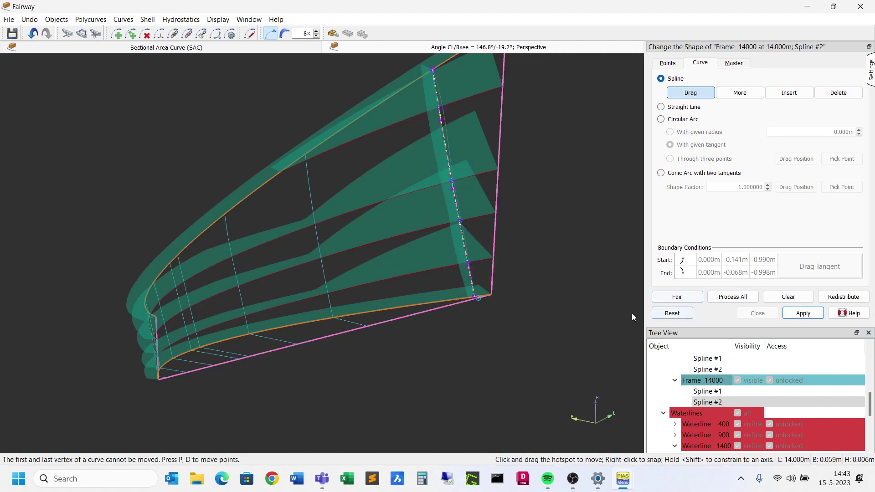
left_click(802, 313)
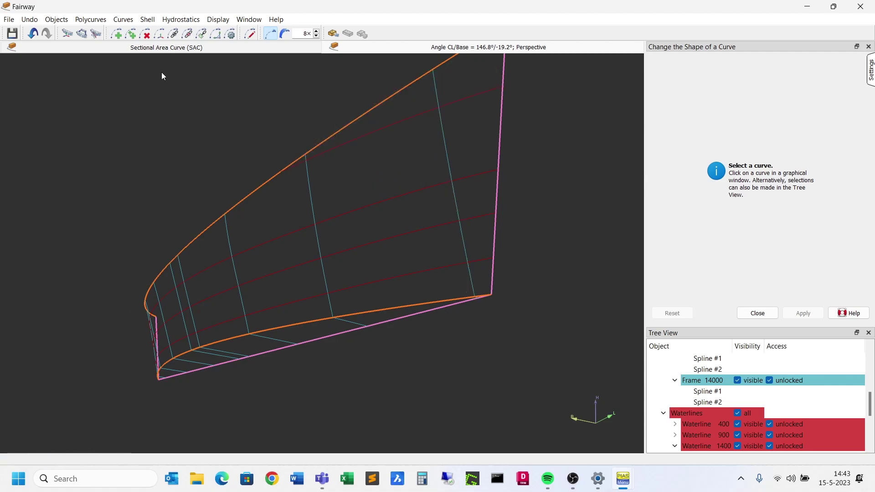
Add a buttock by intersection at 0.237 m breadth, snapped to where the 14.000 m frame crosses the 1.400 m waterline.
left_click(90, 20)
left_click(105, 42)
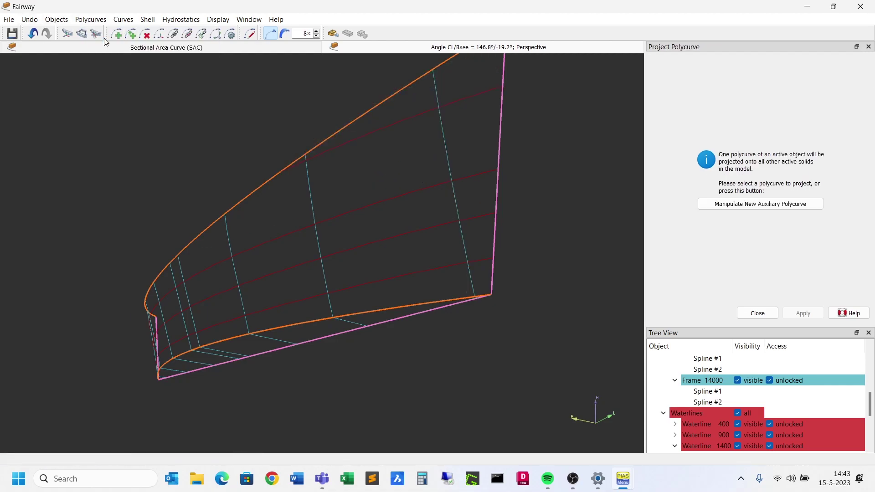
left_click(102, 20)
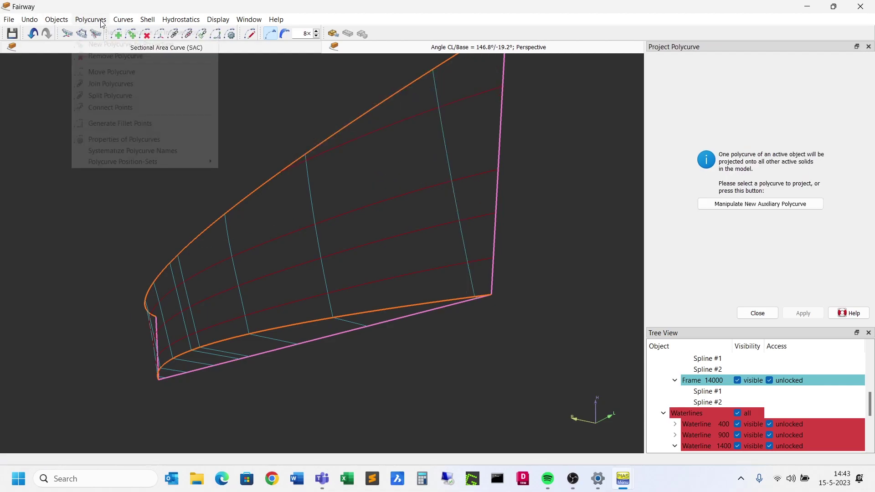
left_click(106, 33)
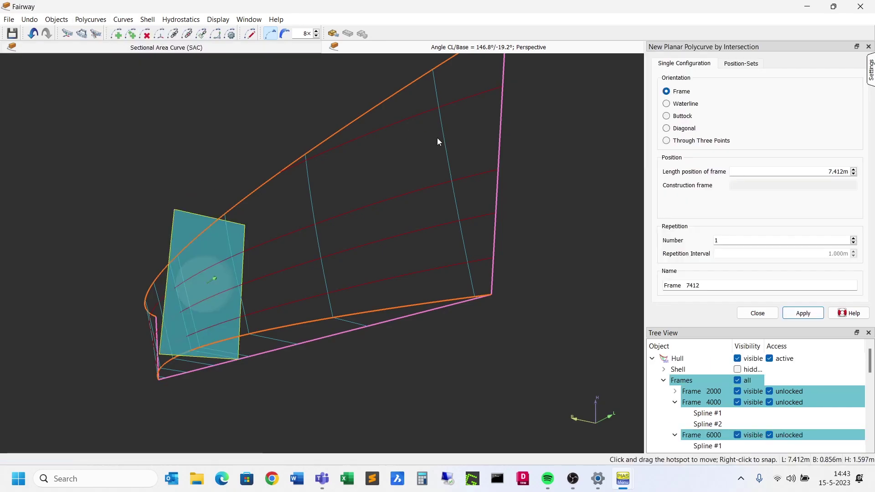
left_click(689, 115)
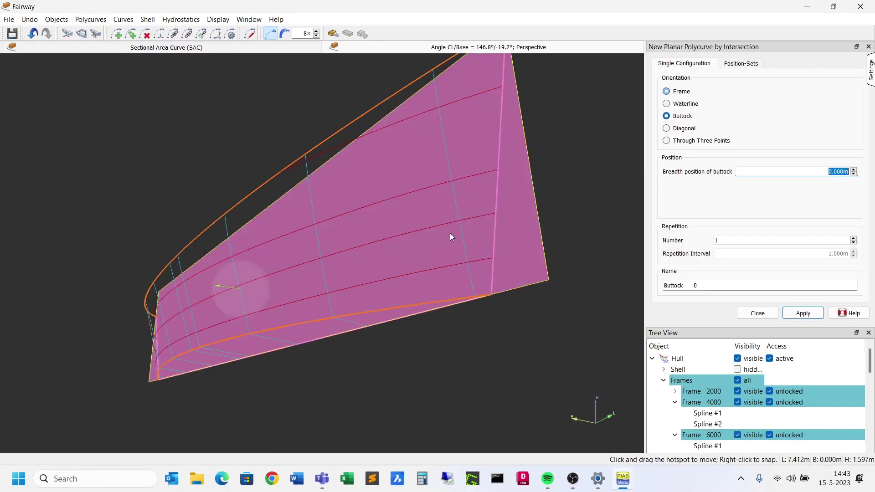
right_click(238, 289)
mouse_move(255, 296)
left_click(405, 307)
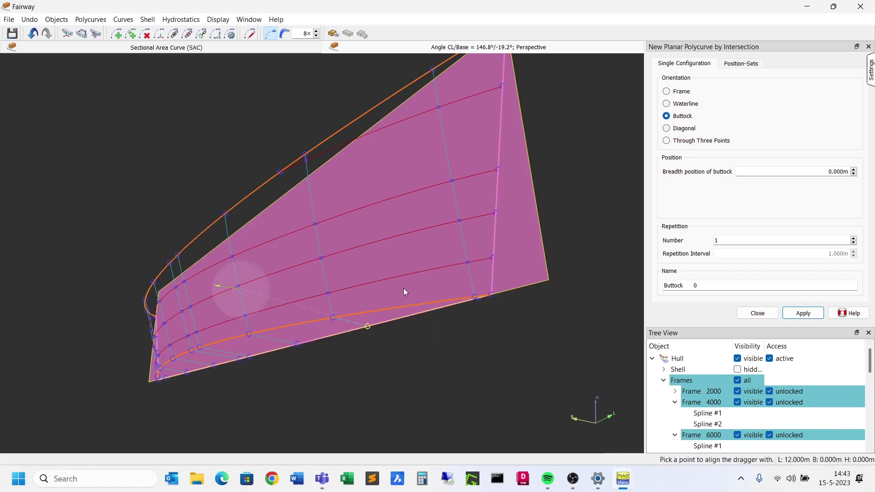
left_click(435, 191)
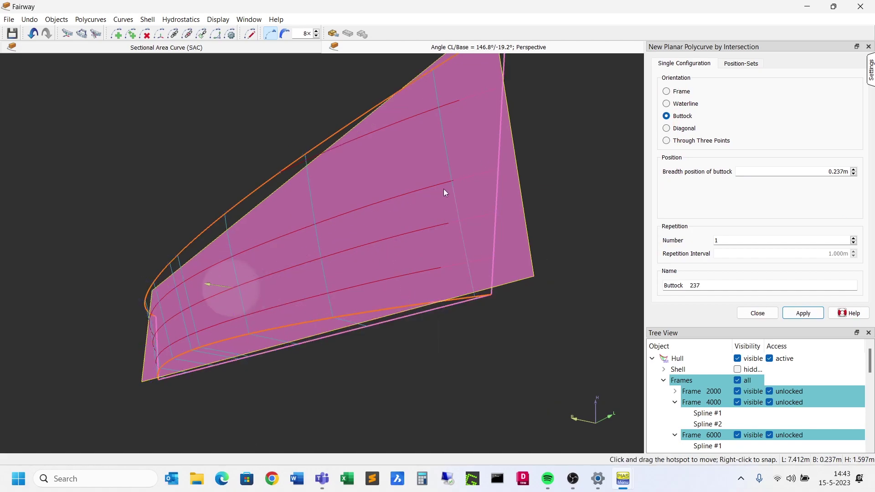
left_click(802, 314)
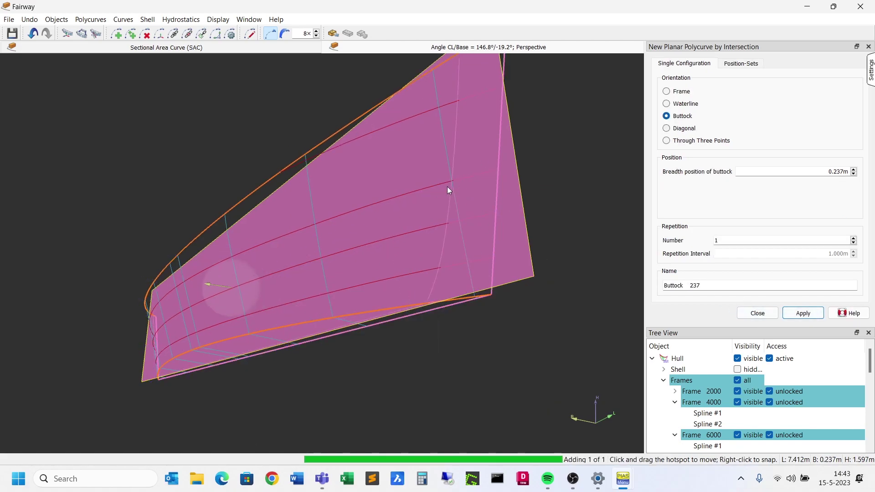
left_click(757, 315)
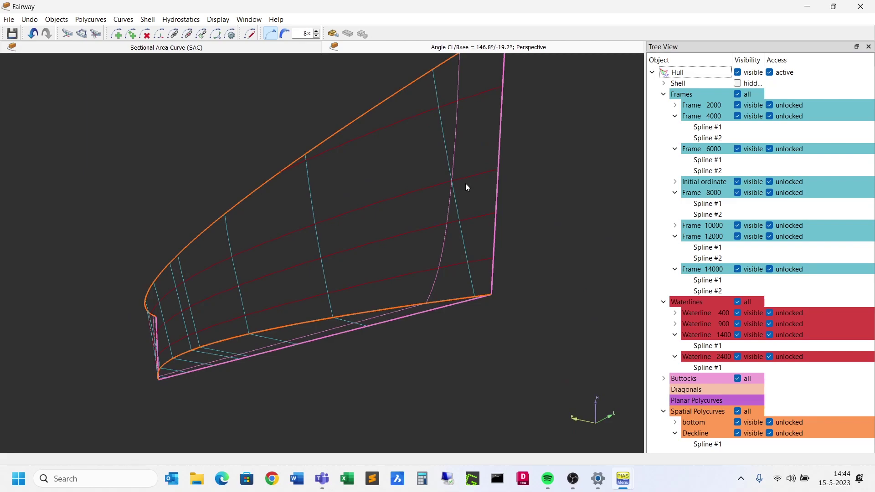
Show the curvature of the 0.237 m buttock's forward spline, fair the spline and apply.
left_click(456, 134)
scroll(473, 86, "up", 4)
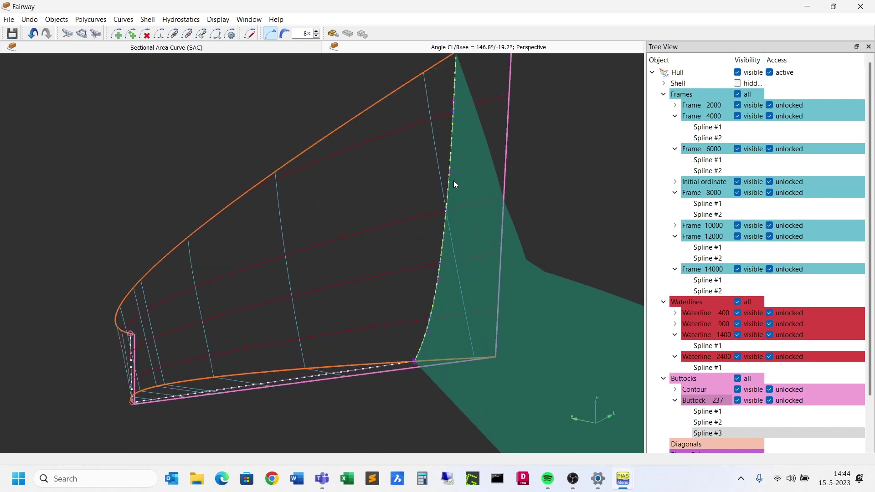
scroll(418, 296, "down", 2)
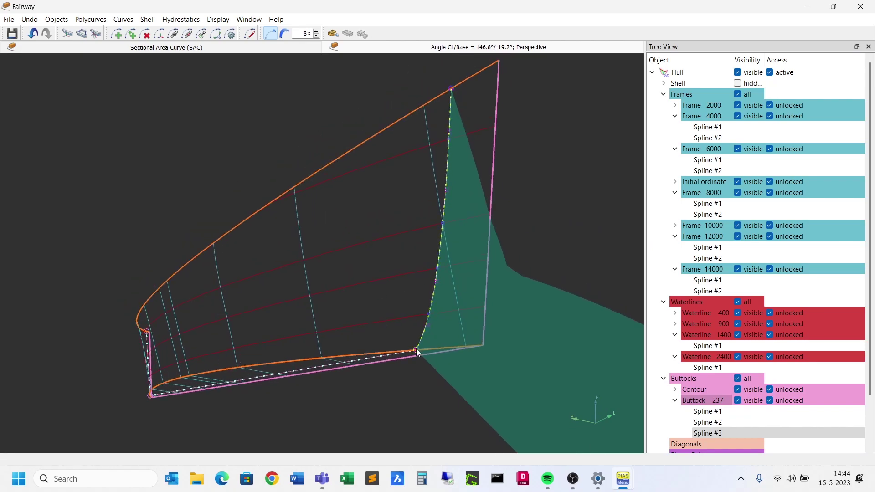
double_click(450, 131)
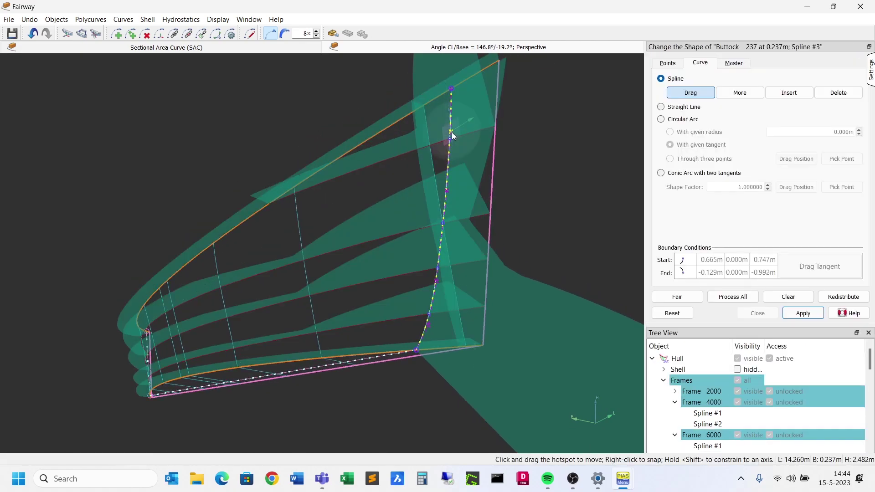
scroll(450, 138, "down", 2)
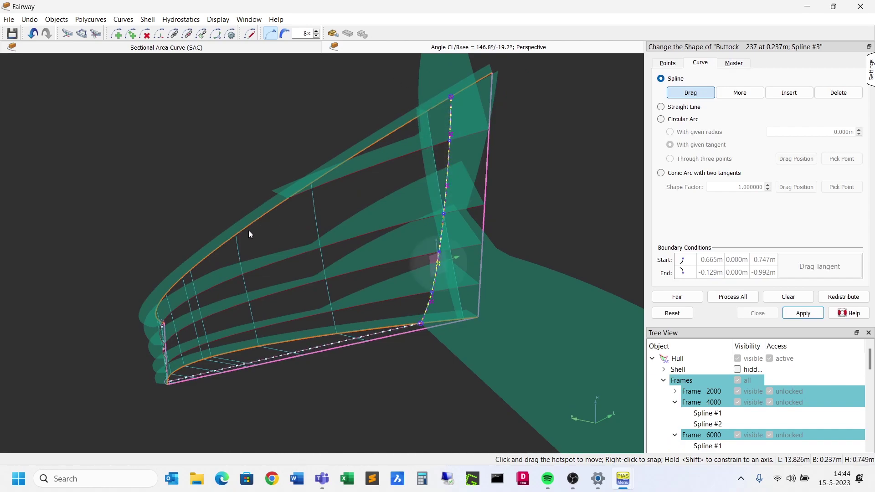
scroll(325, 263, "down", 1)
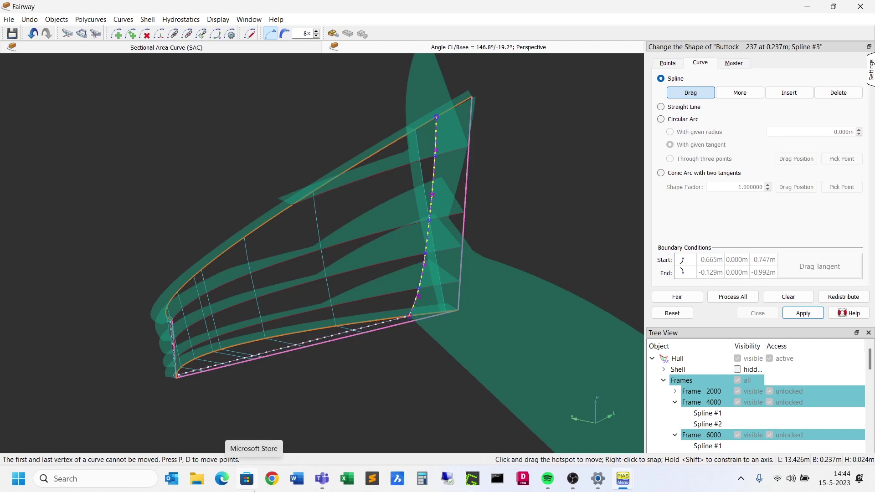
left_click(683, 298)
left_click(795, 314)
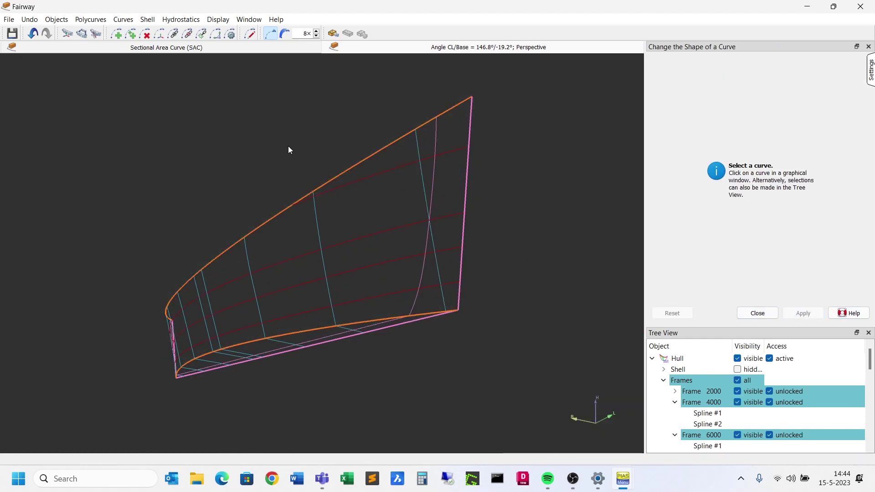
Reopen the 0.237 m buttock's forward spline for shape editing, turn off the curvature plots and show its point list.
left_click(434, 182)
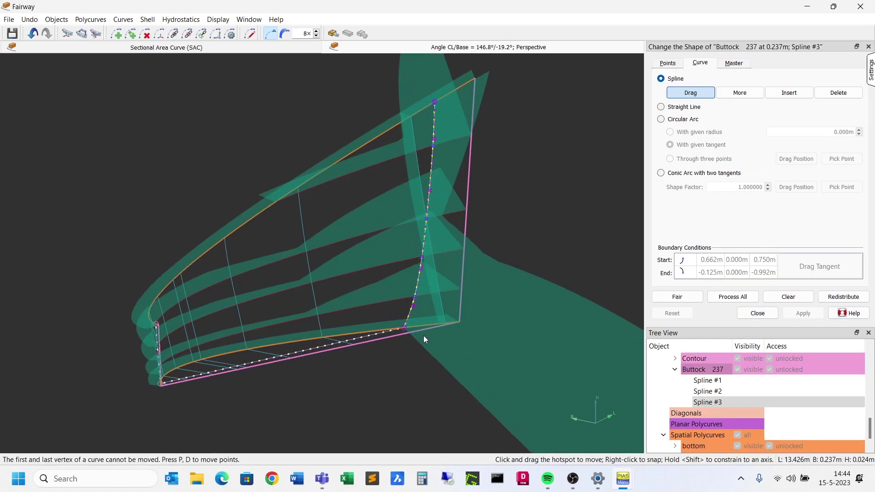
scroll(424, 339, "up", 1)
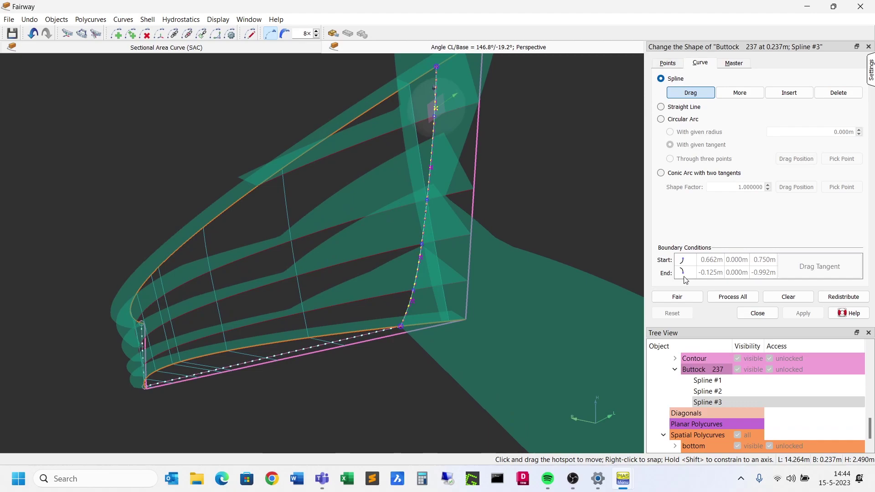
left_click(422, 245)
left_click(431, 168)
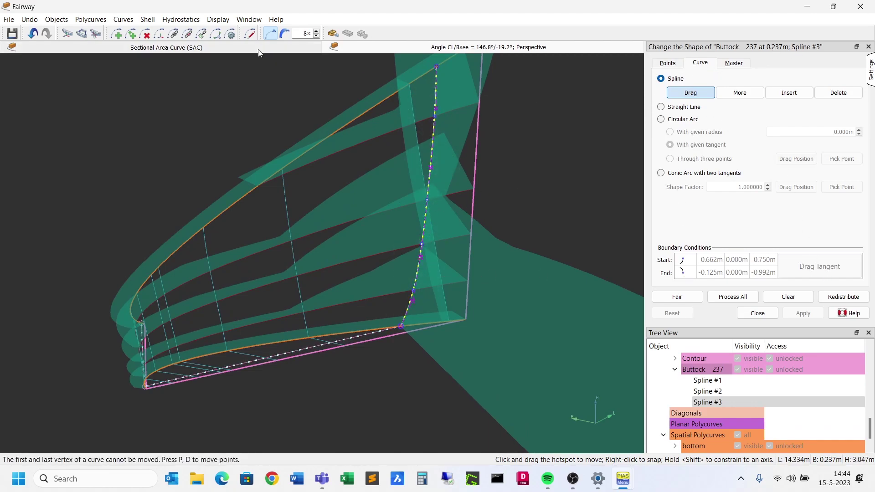
left_click(270, 34)
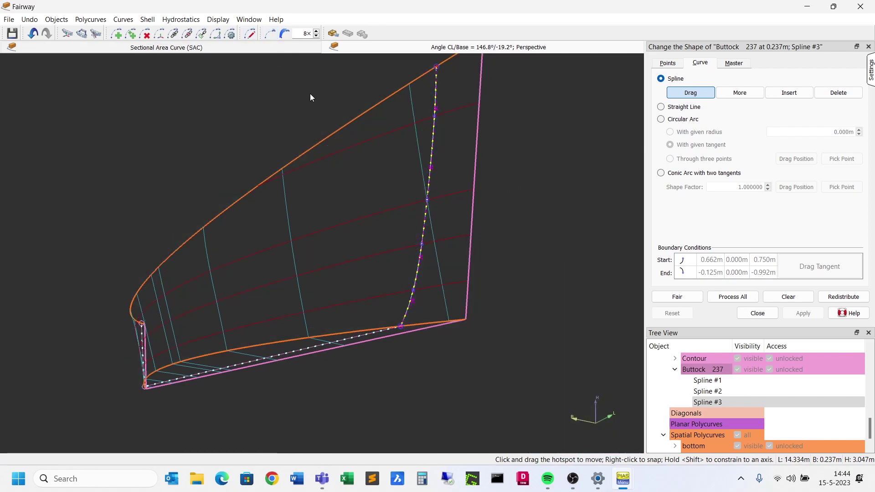
left_click(427, 201)
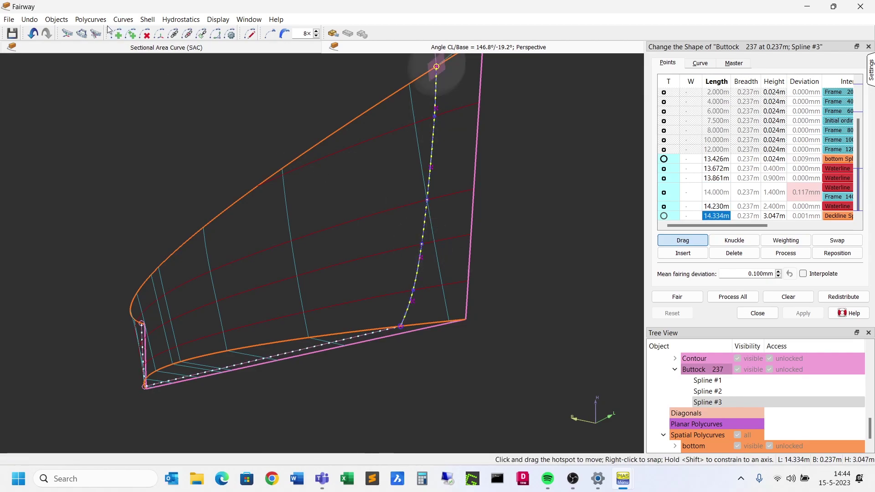
Change the type of the 0.237 m buttock to Spatial Polycurve in its polycurve properties and apply.
left_click(87, 21)
left_click(93, 20)
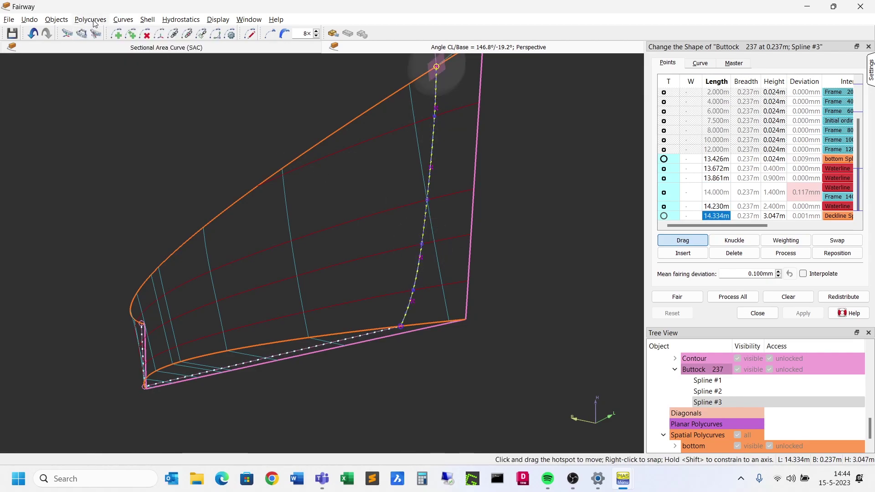
left_click(230, 34)
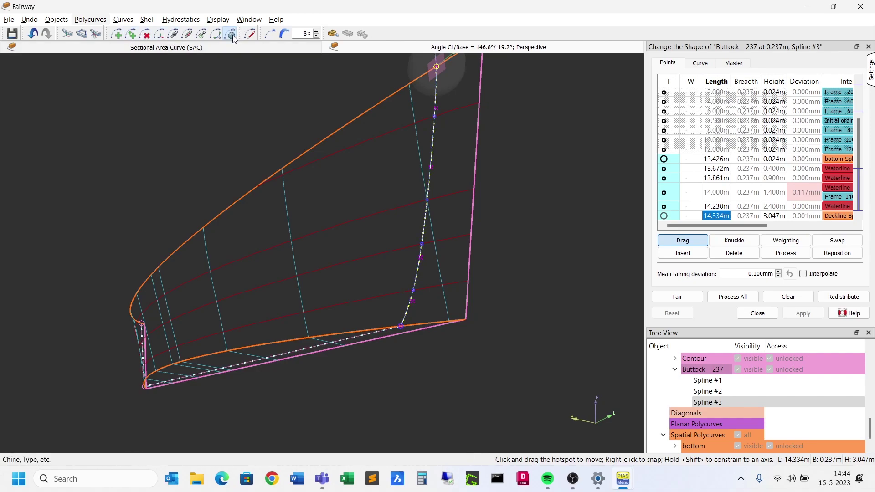
left_click(433, 143)
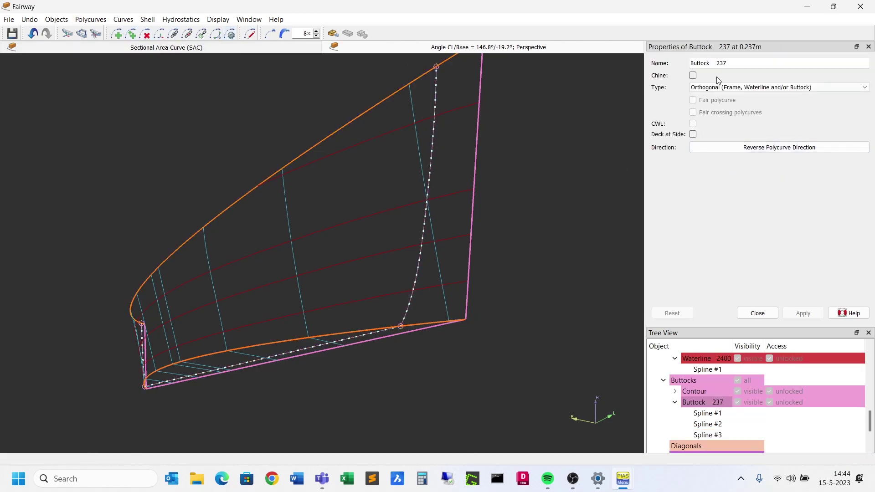
left_click(699, 87)
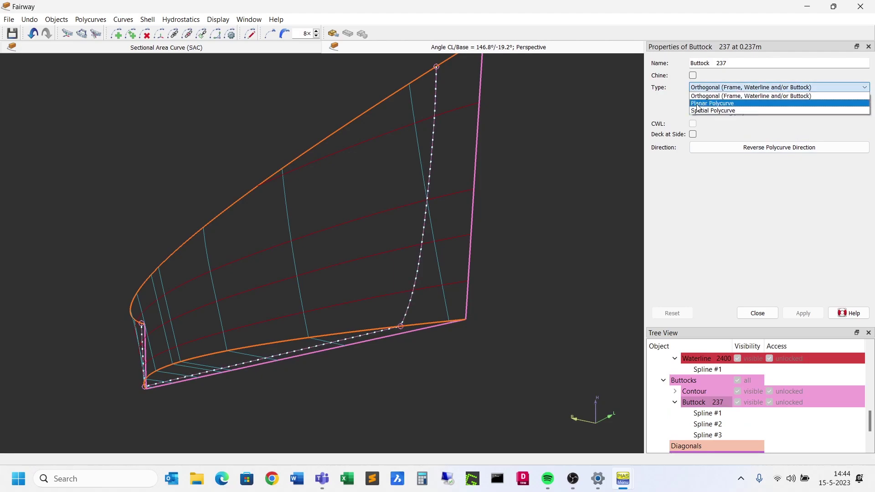
left_click(699, 96)
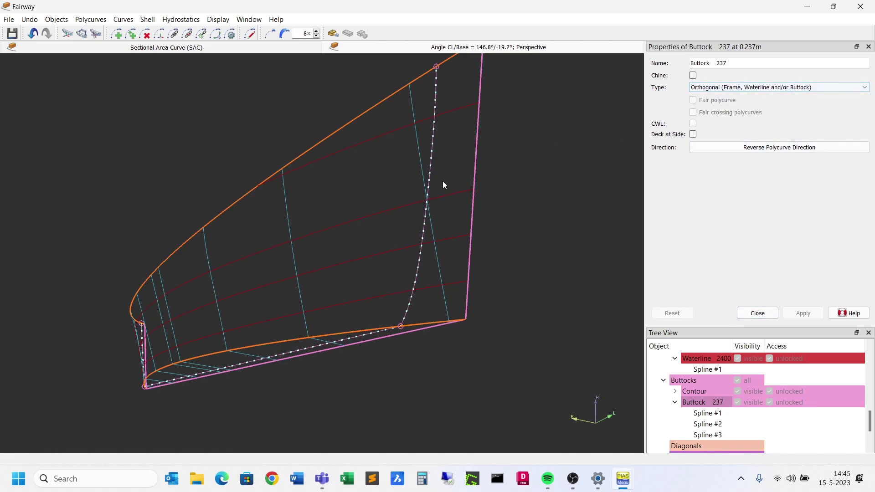
left_click(700, 89)
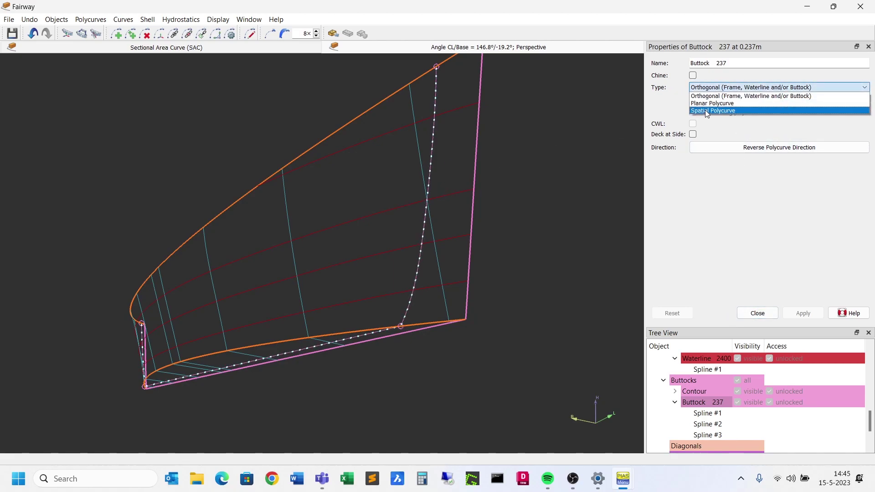
left_click(704, 110)
left_click(788, 313)
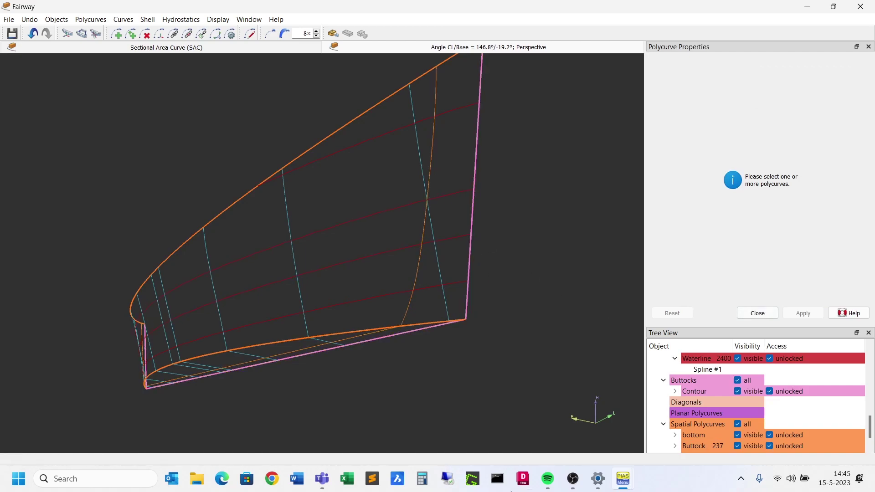
Examine how the converted spatial polycurve runs through the hull, viewing the model from the side.
key("Left")
key("Left")
key("Left")
key("Left")
key("Up")
key("Up")
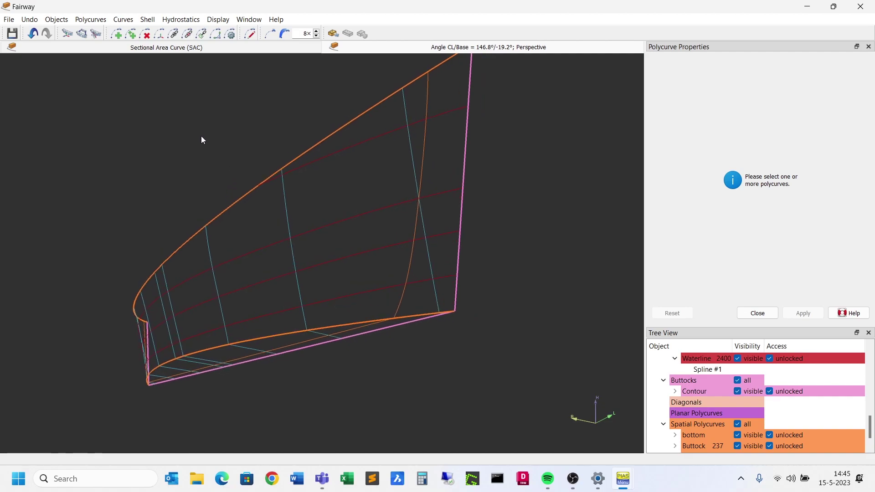
key("Left")
key("Left")
key("Left")
key("Left")
key("Left")
key("Left")
key("Left")
key("Left")
key("Down")
key("Down")
key("Down")
key("Down")
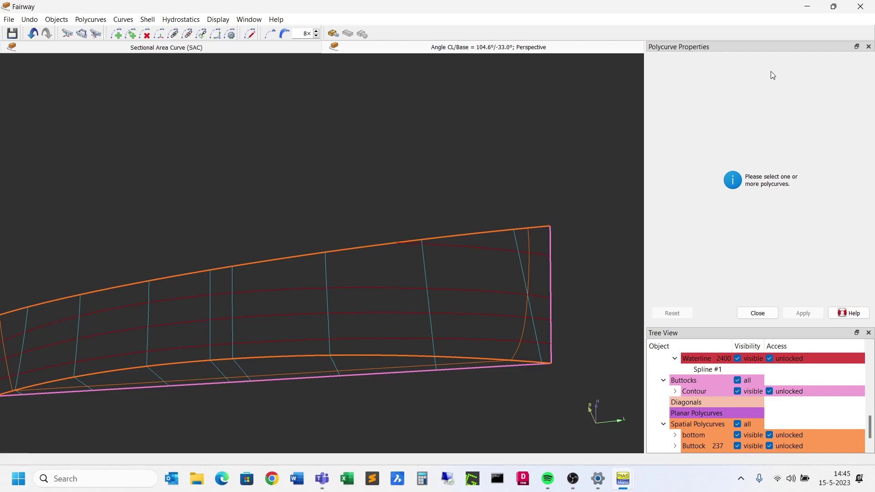
Close the fairing demo's graphical interface and quit Fairway back to the PIAS main menu.
left_click(859, 6)
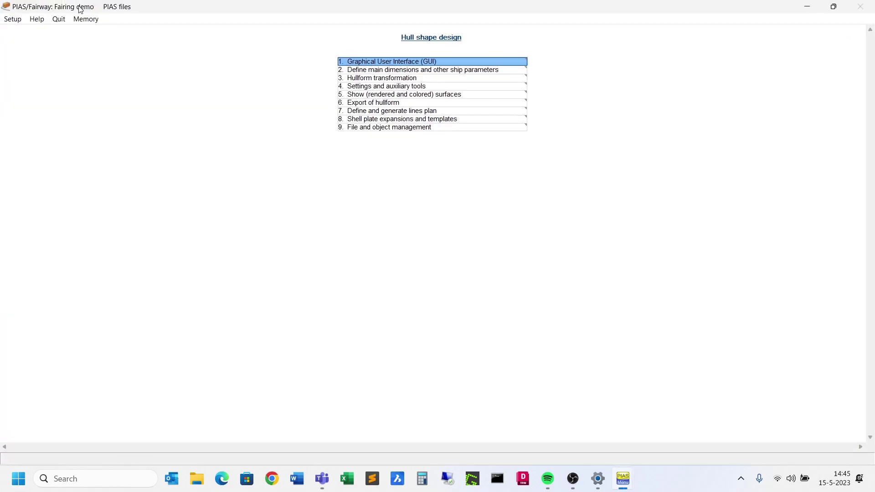
left_click(63, 21)
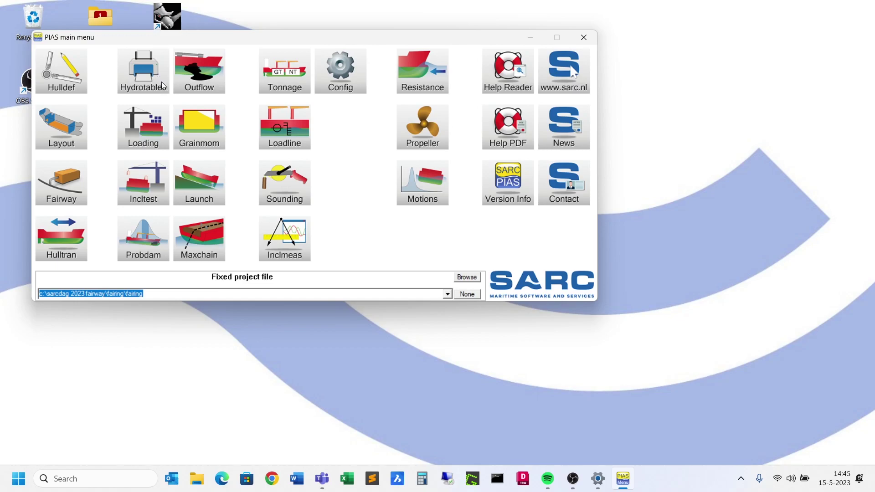
Try to open the recent project c:\sarcdag 2023\transform\r-dam\r-dam in Fairway.
left_click(447, 294)
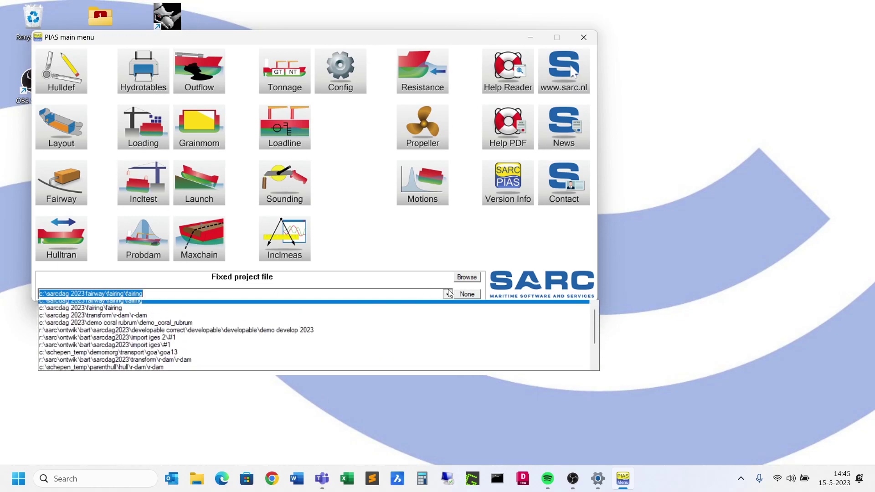
left_click(118, 320)
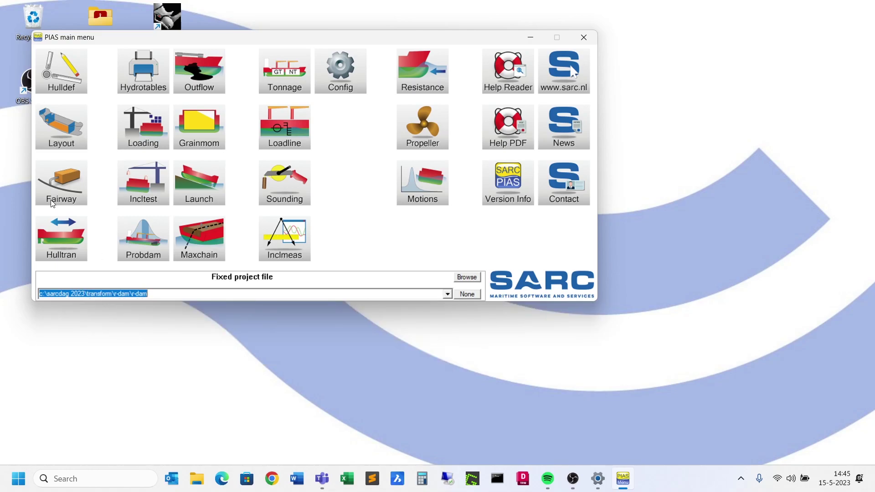
left_click(69, 191)
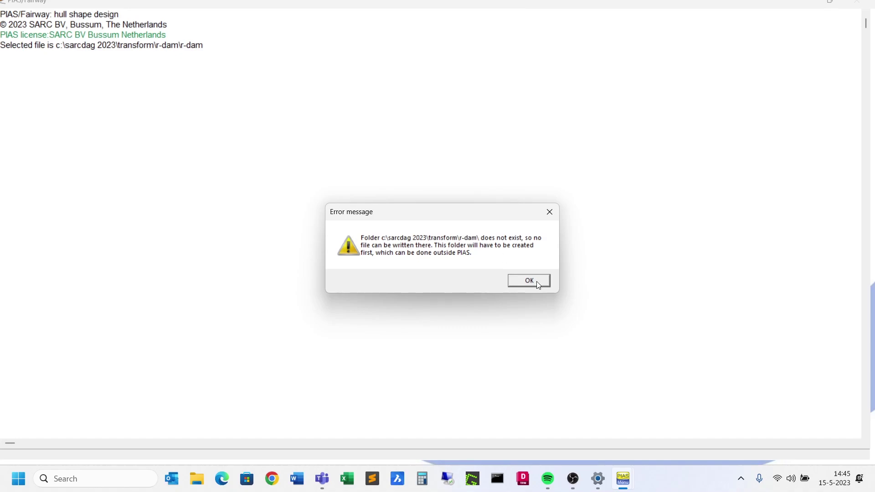
left_click(538, 281)
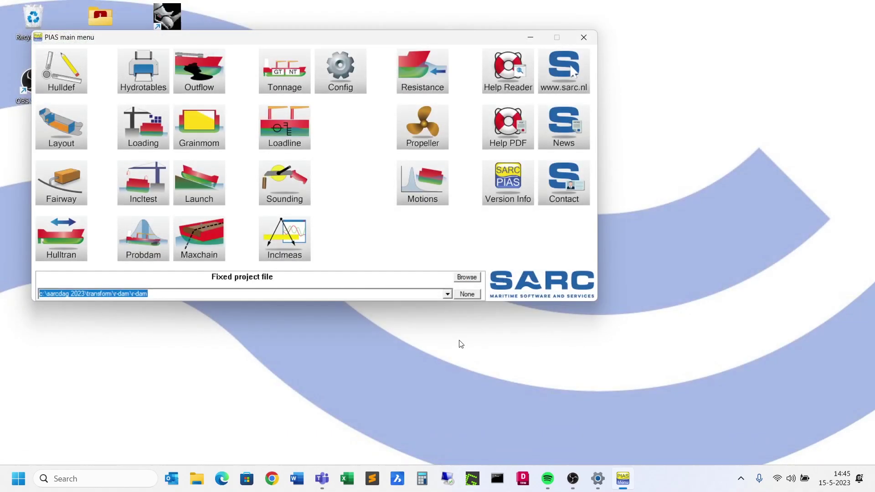
Set the project file to r-dam from C:\SARCDAG 2023 Fairway\transform\R-DAM and open it in Fairway's graphical user interface.
left_click(472, 283)
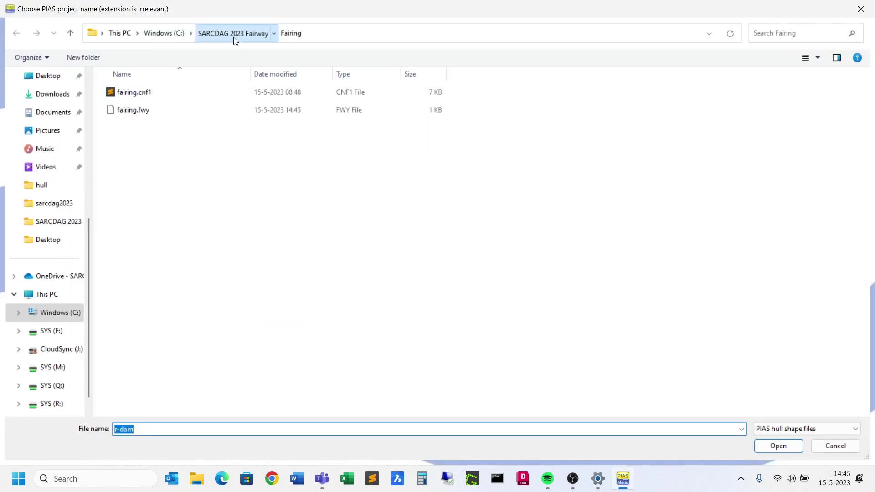
left_click(234, 39)
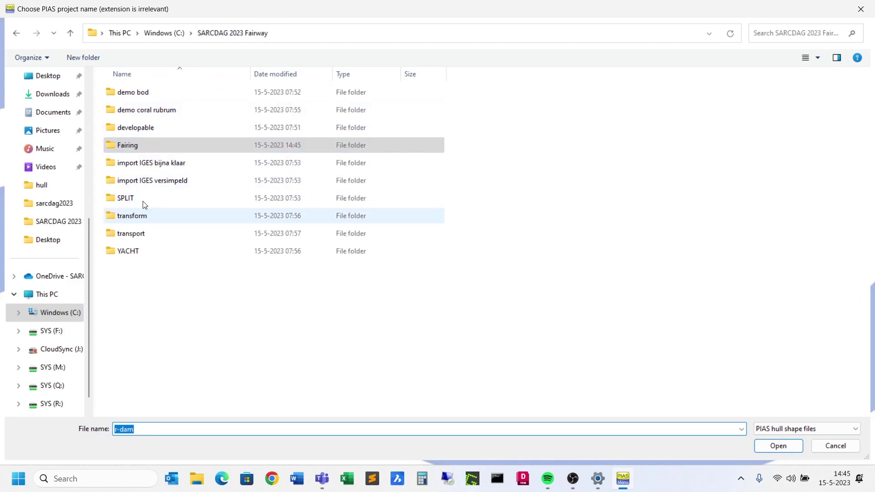
left_click(143, 219)
double_click(144, 220)
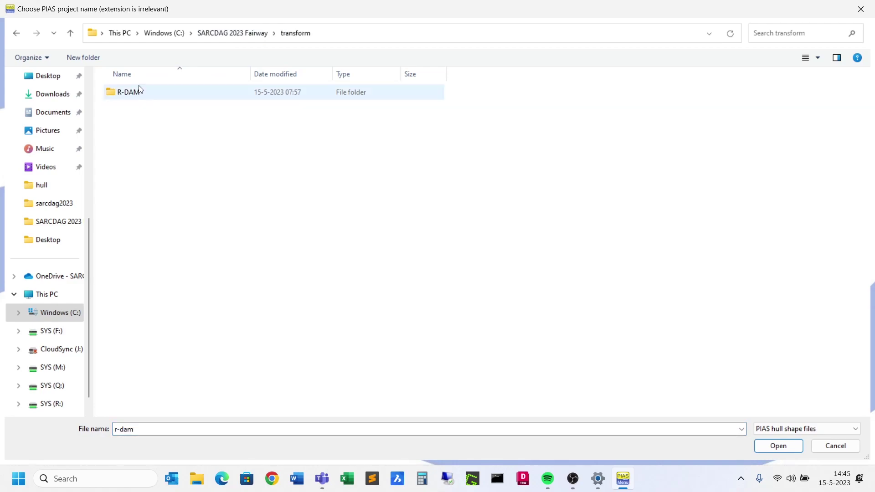
double_click(138, 89)
double_click(144, 109)
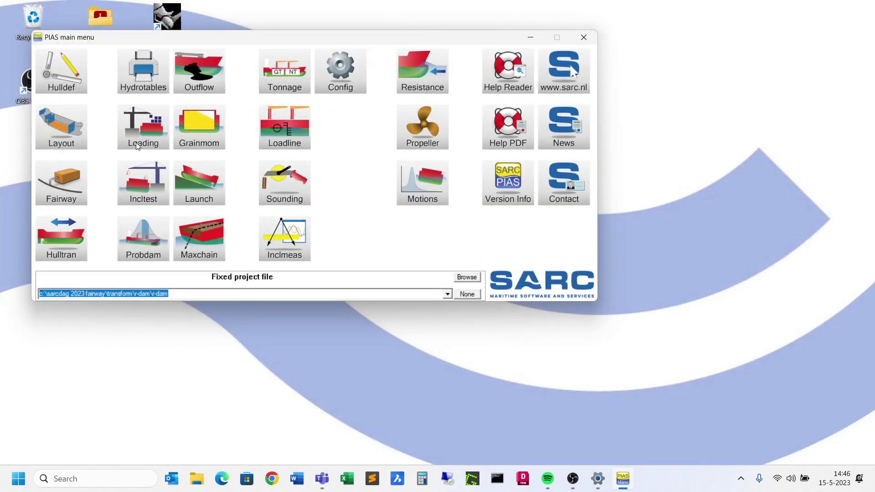
left_click(83, 196)
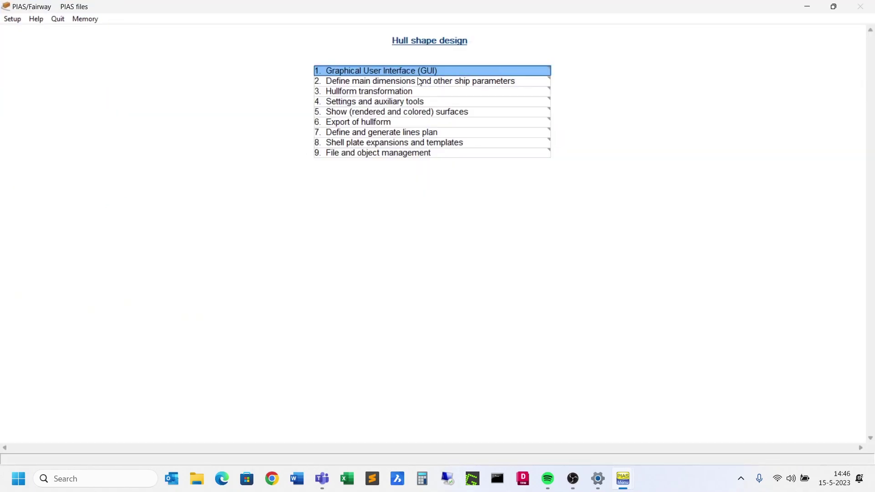
left_click(386, 75)
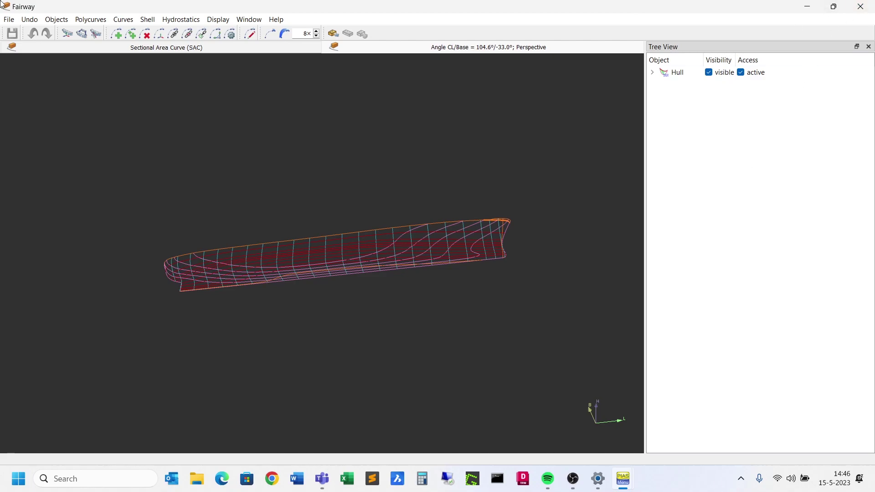
Generate a minimal object alongside the hull in object management, then return to the model.
left_click(56, 20)
left_click(70, 45)
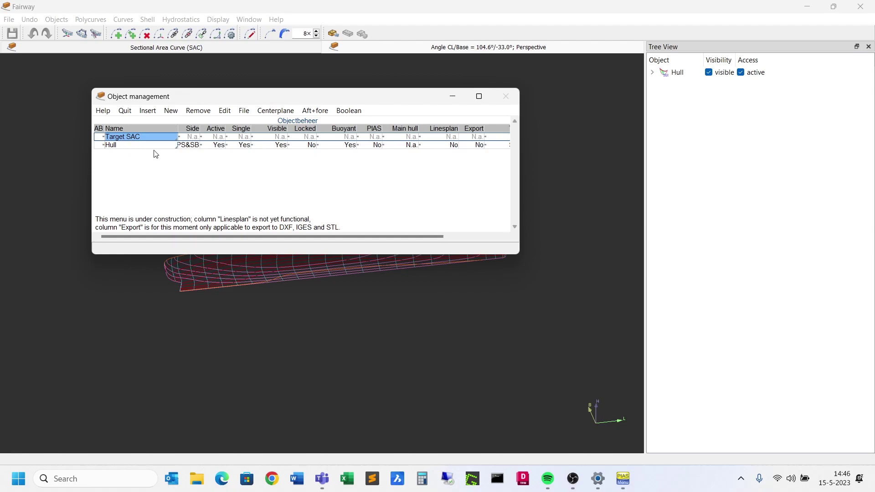
left_click(167, 144)
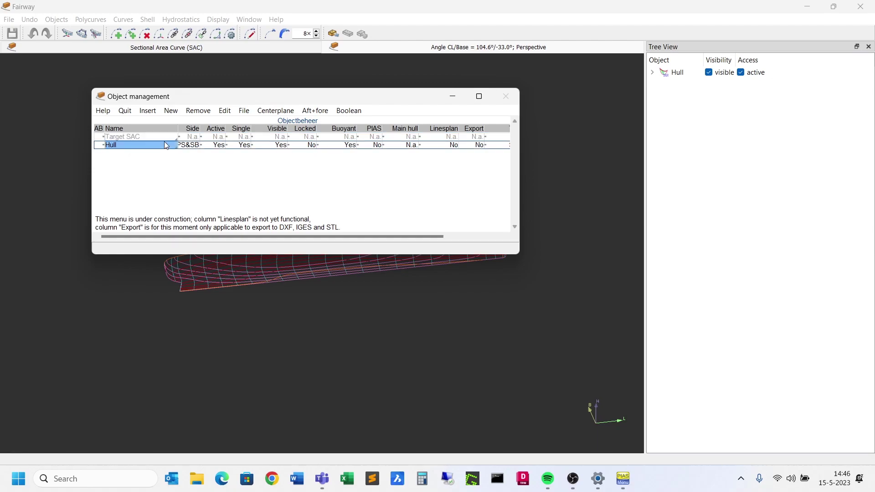
left_click(244, 111)
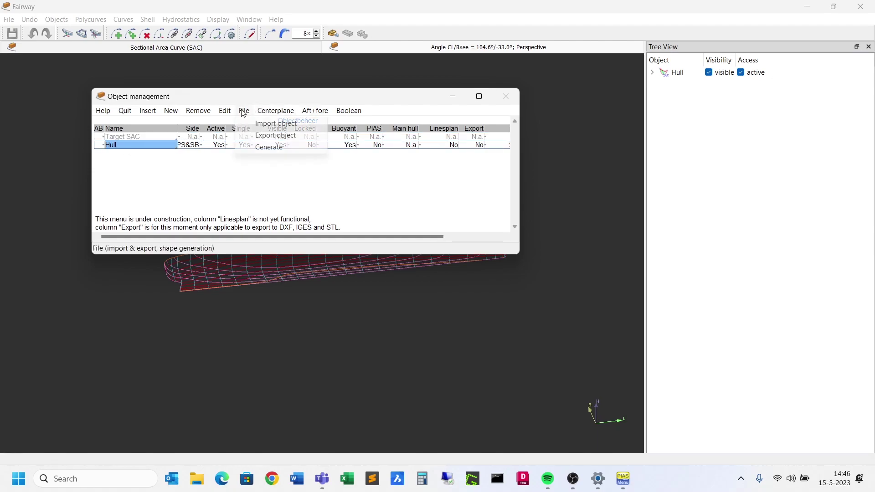
left_click(267, 147)
left_click(383, 238)
left_click(390, 252)
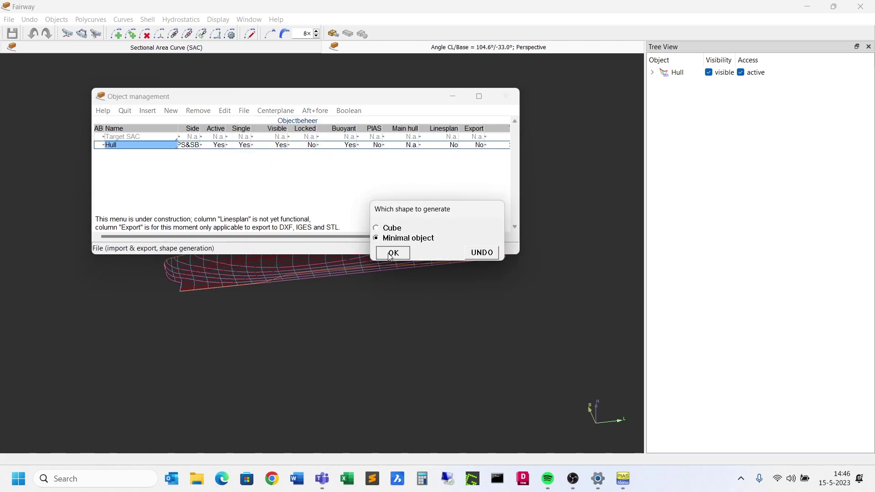
left_click(134, 155)
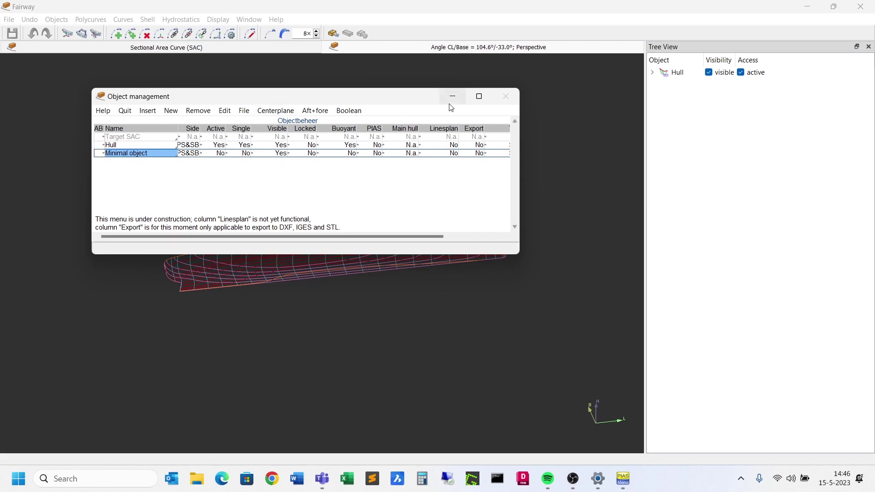
left_click(129, 116)
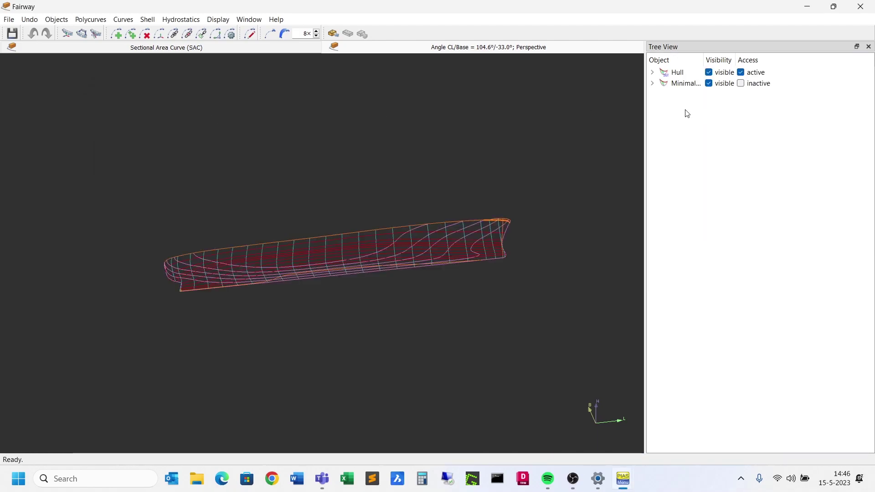
Rename the new minimal object to "hold" and make it active.
left_click(687, 88)
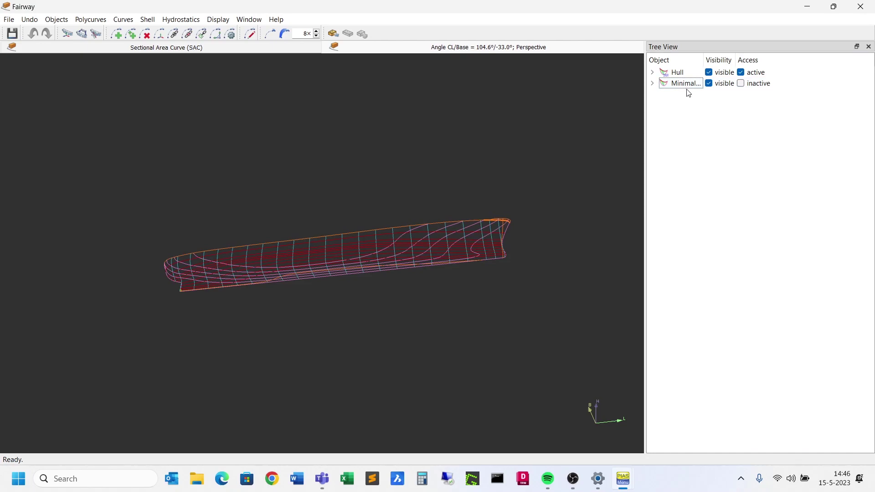
right_click(686, 87)
left_click(712, 95)
type("hld")
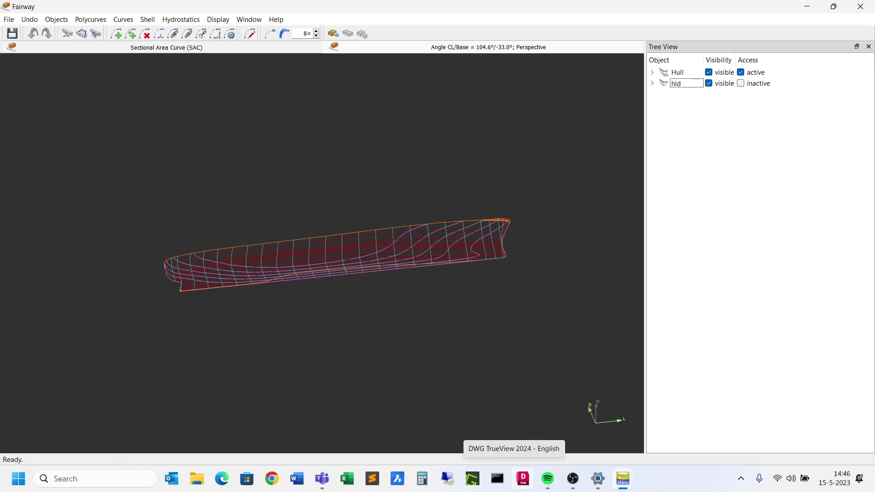
type("old")
key("Return")
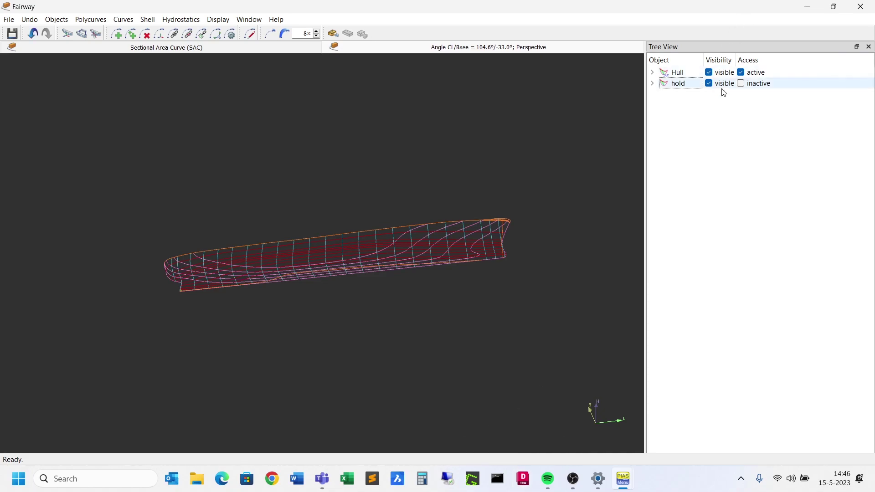
left_click(741, 84)
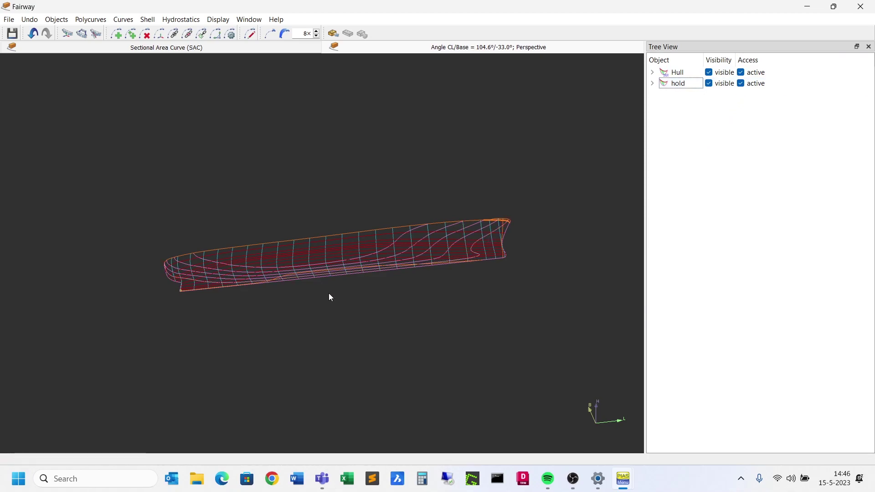
Generate a cube through object management and return to the model.
scroll(175, 297, "up", 5)
scroll(172, 295, "up", 8)
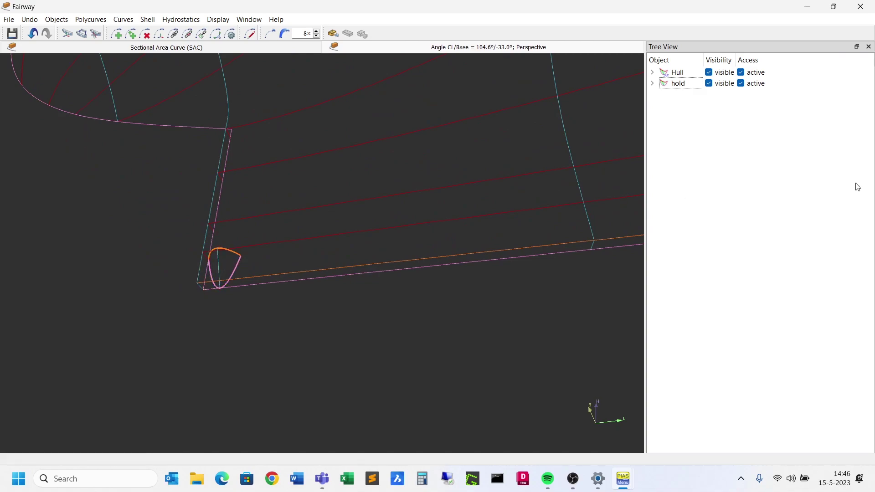
left_click(59, 21)
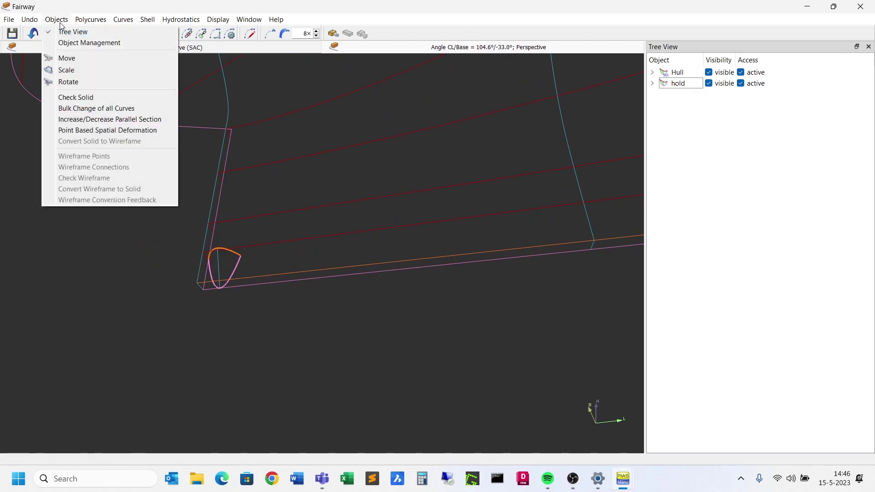
left_click(74, 44)
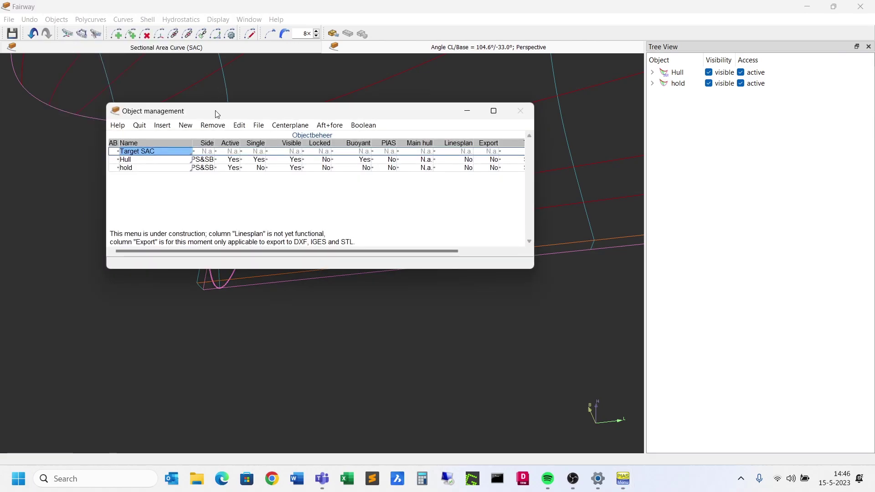
left_click(186, 167)
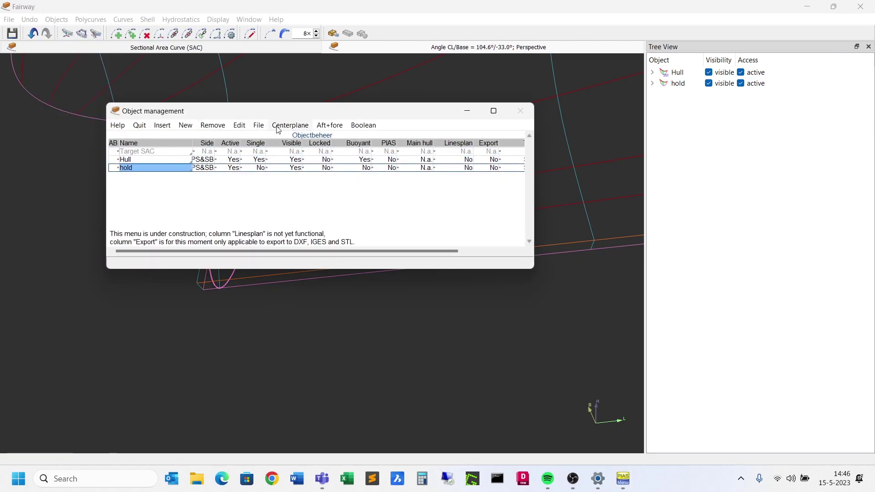
left_click(257, 125)
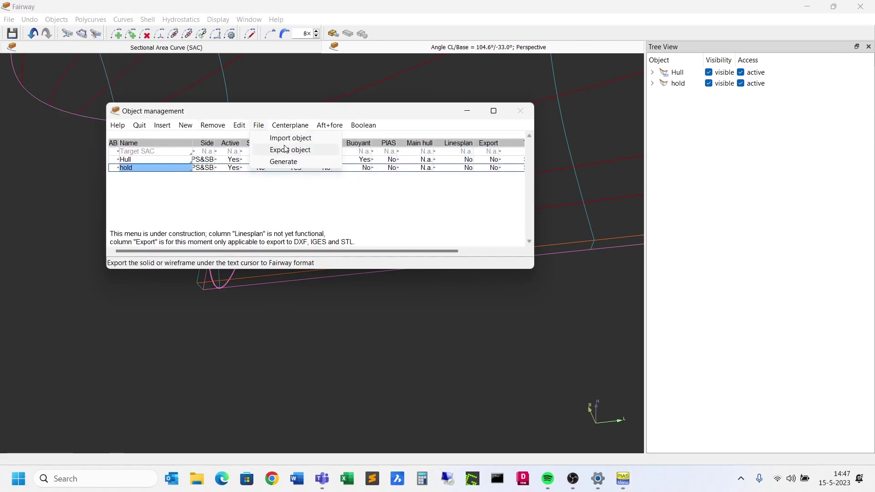
left_click(288, 164)
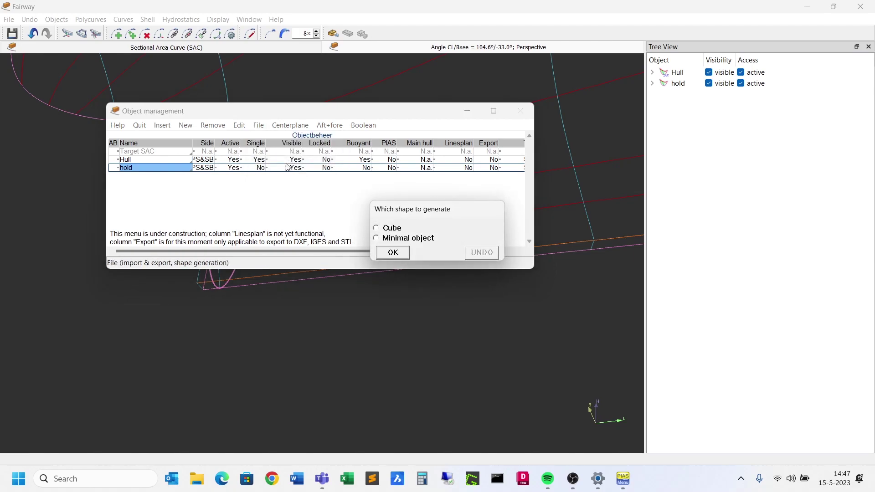
left_click(388, 230)
left_click(392, 253)
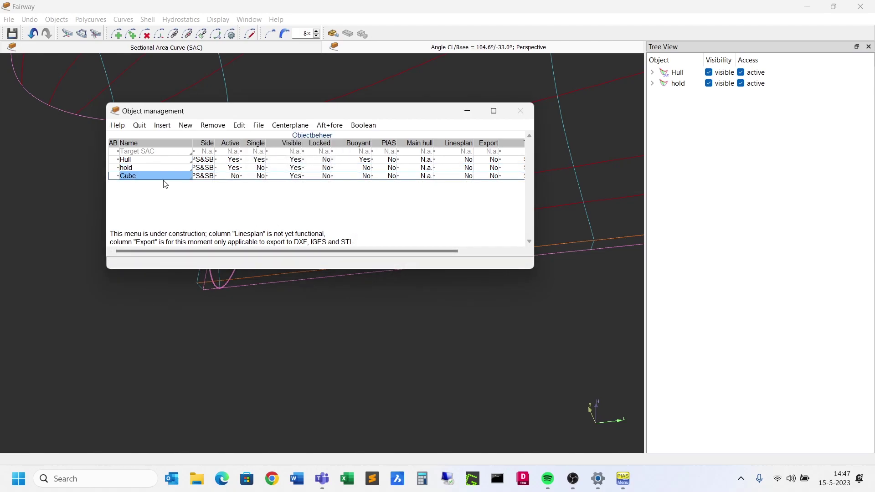
left_click(139, 126)
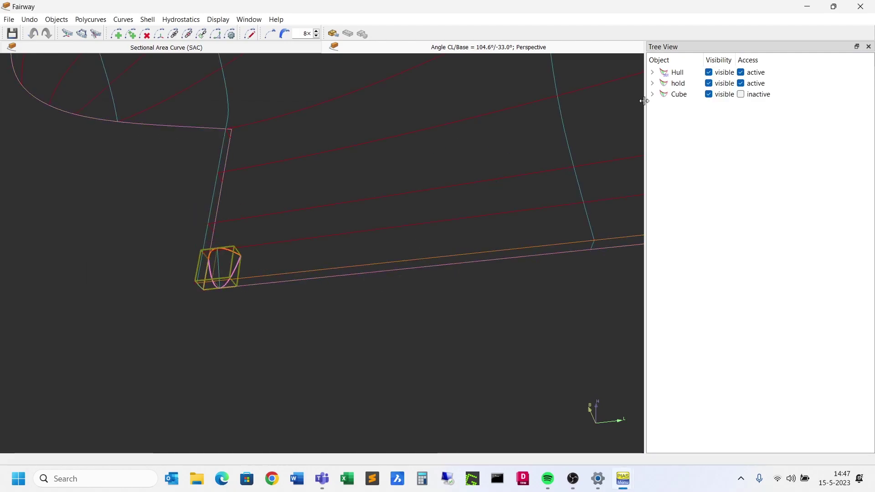
Hide the hold object and leave only the cube active, with the hull inactive but visible.
left_click(709, 84)
left_click(741, 94)
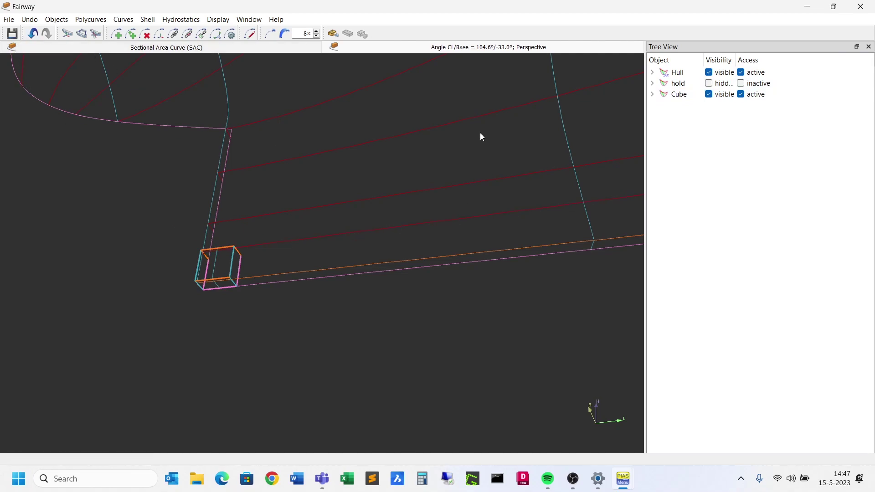
left_click(740, 72)
Scale the cube by factors of 45 longitudinally, 10 transversely and 9 vertically, and apply the scaling.
left_click(56, 19)
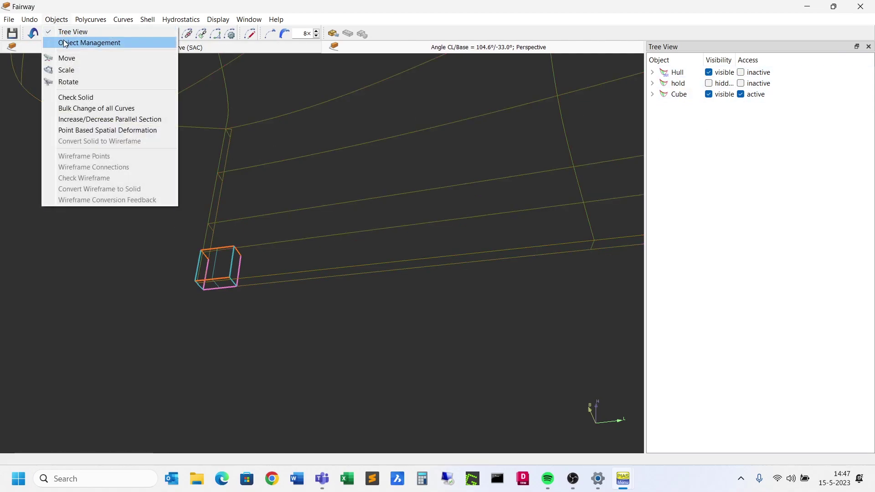
left_click(65, 70)
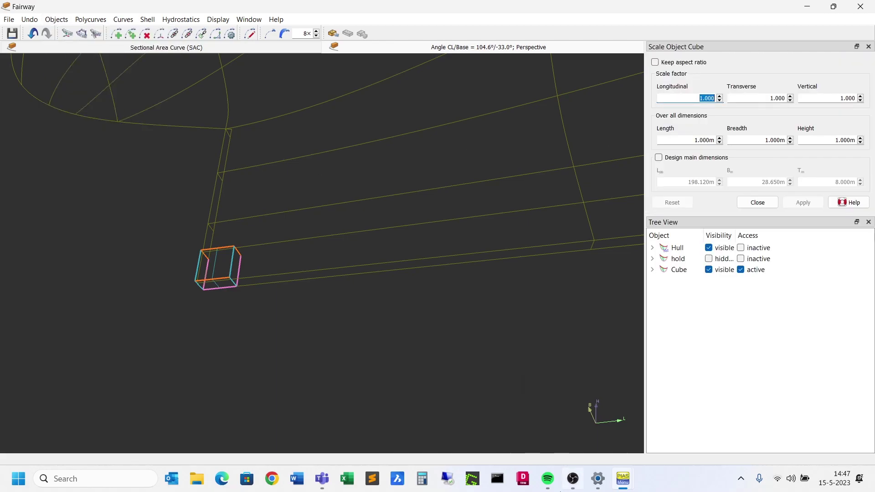
type("45")
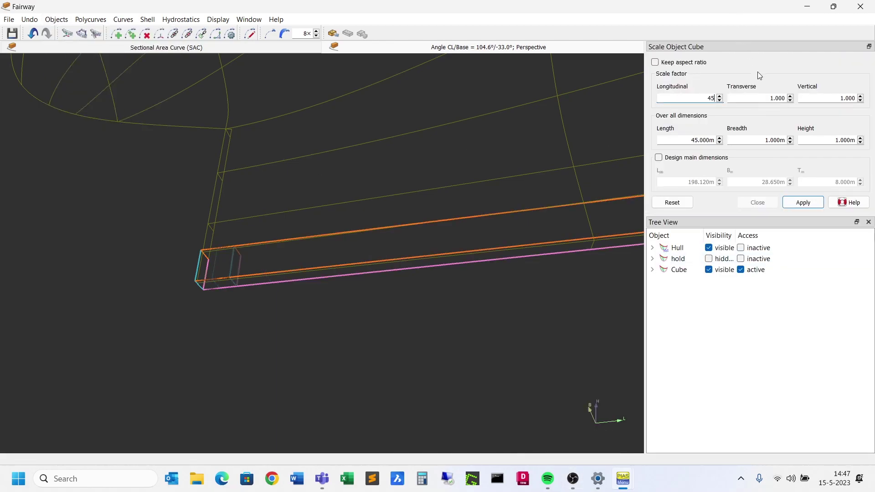
left_click_drag(769, 98, 790, 98)
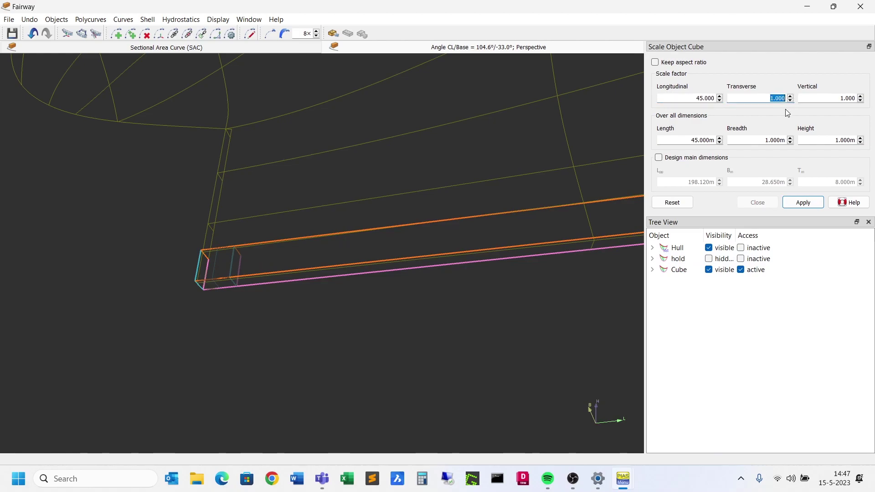
type("10")
scroll(400, 164, "down", 4)
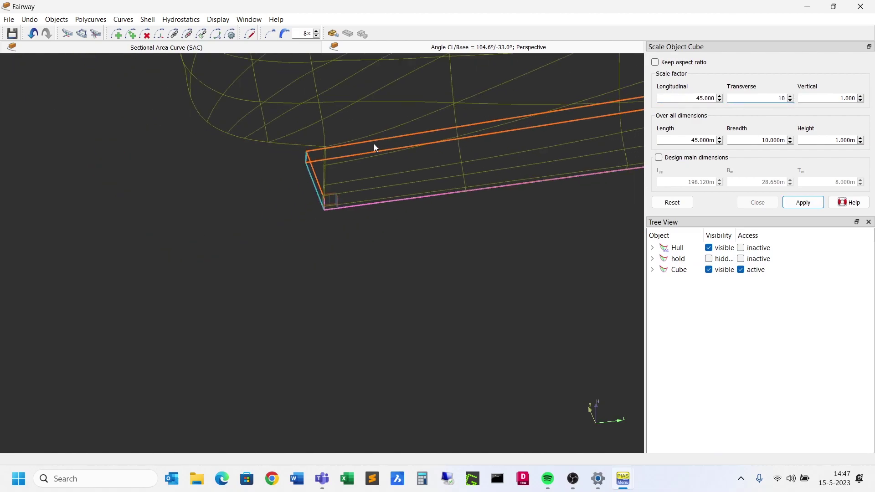
left_click_drag(839, 98, 857, 96)
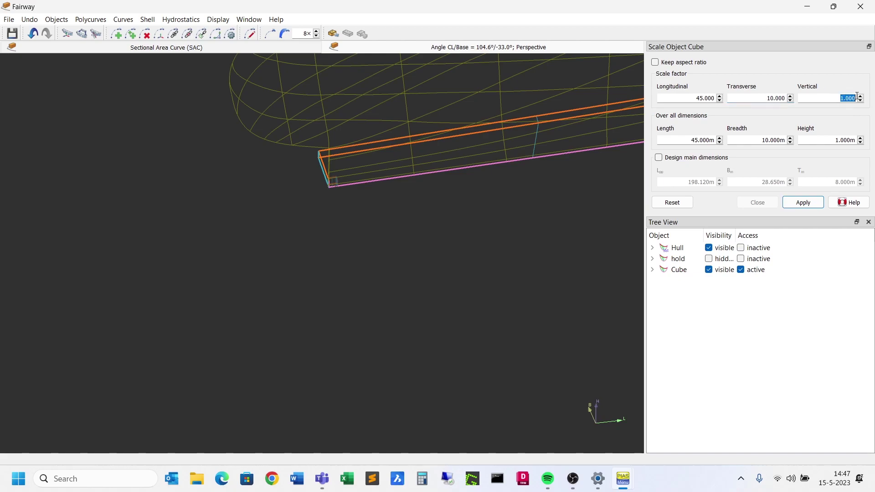
type("9")
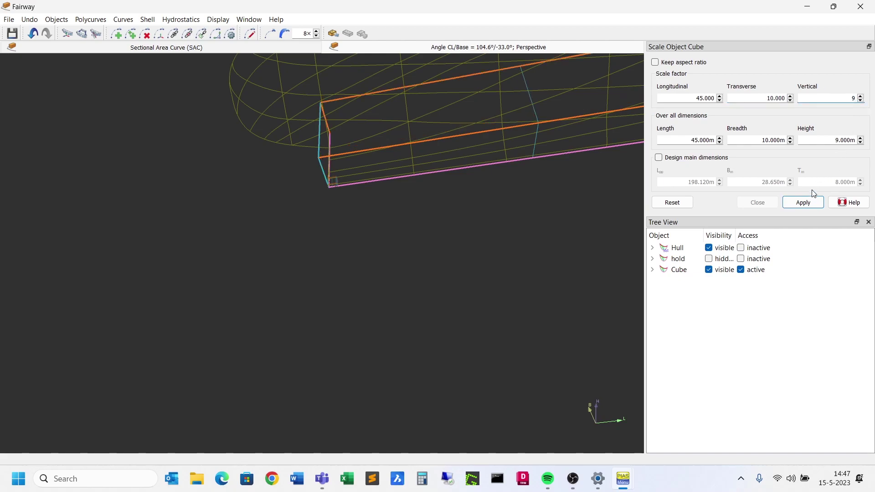
left_click(803, 202)
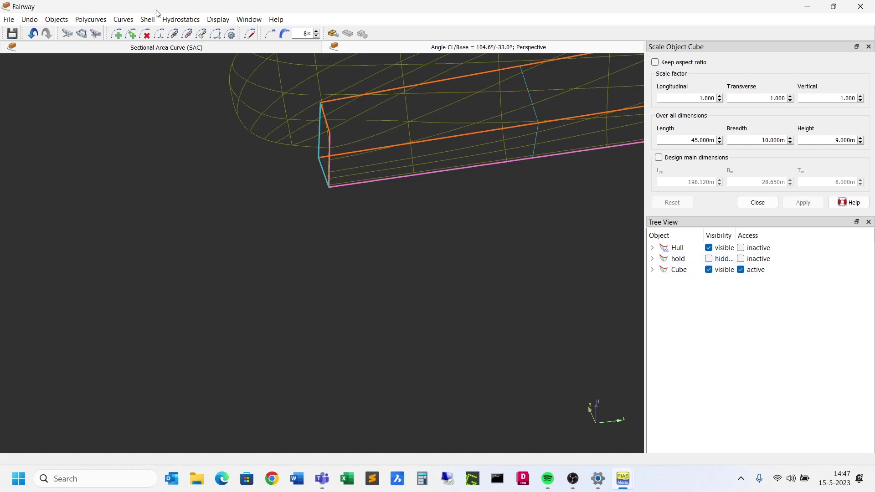
left_click(91, 20)
left_click(102, 74)
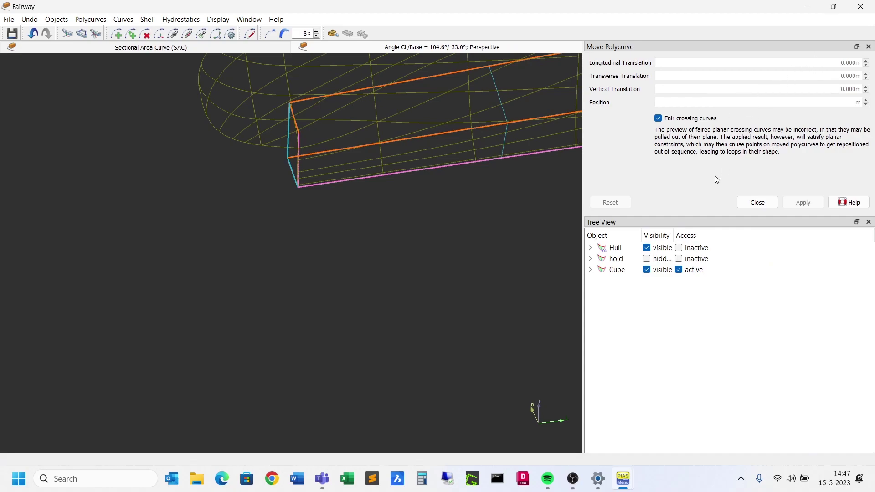
left_click(646, 247)
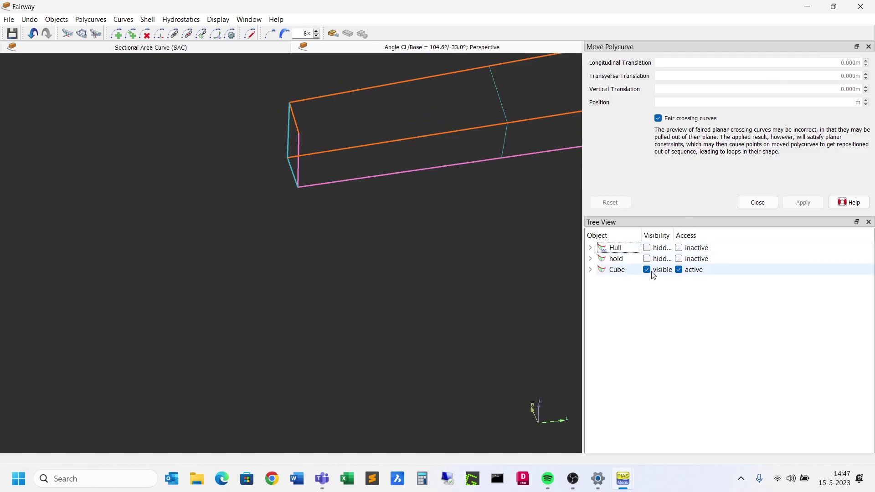
left_click(686, 272)
left_click(679, 270)
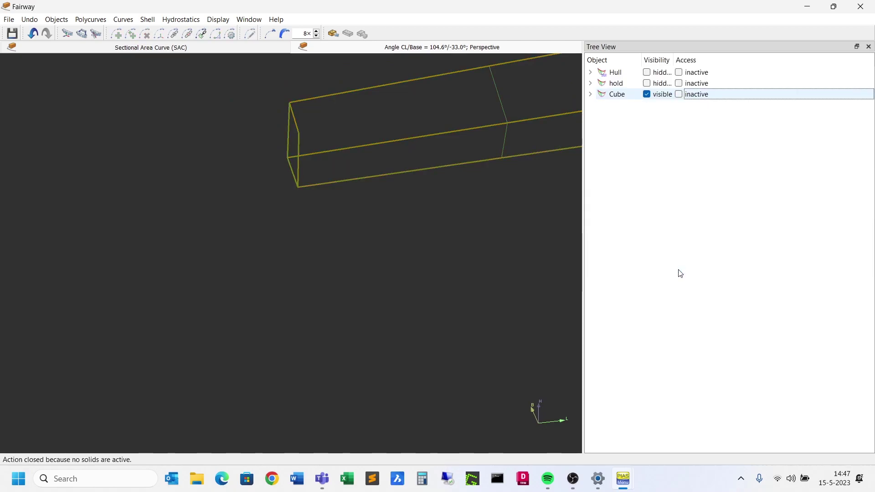
left_click(679, 95)
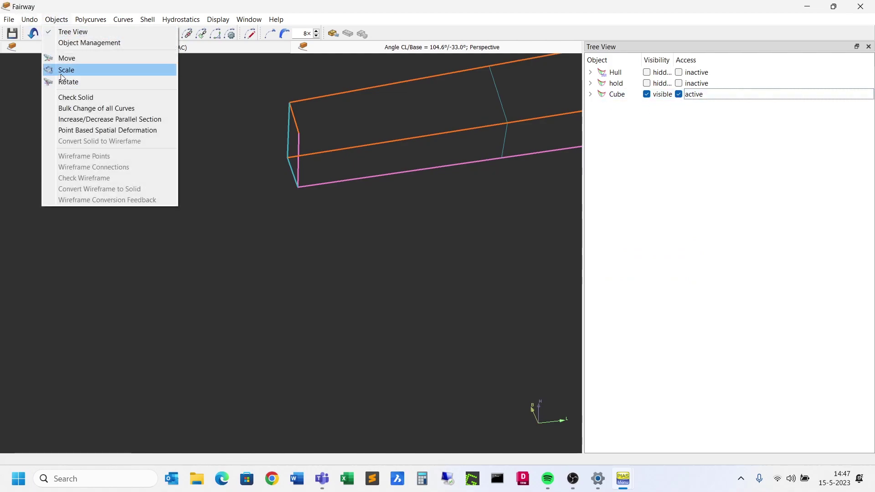
Move the cube object 25 m longitudinally and 1.5 m vertically, and apply the translation.
left_click(53, 58)
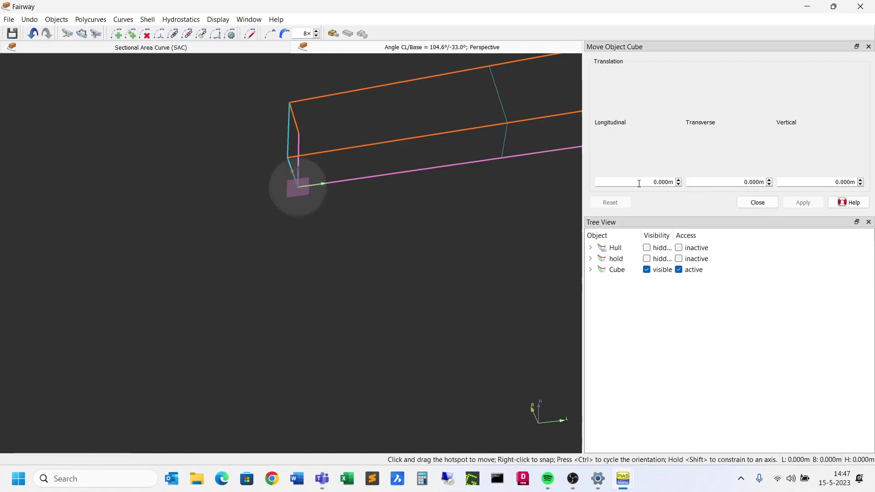
double_click(656, 182)
type("25m")
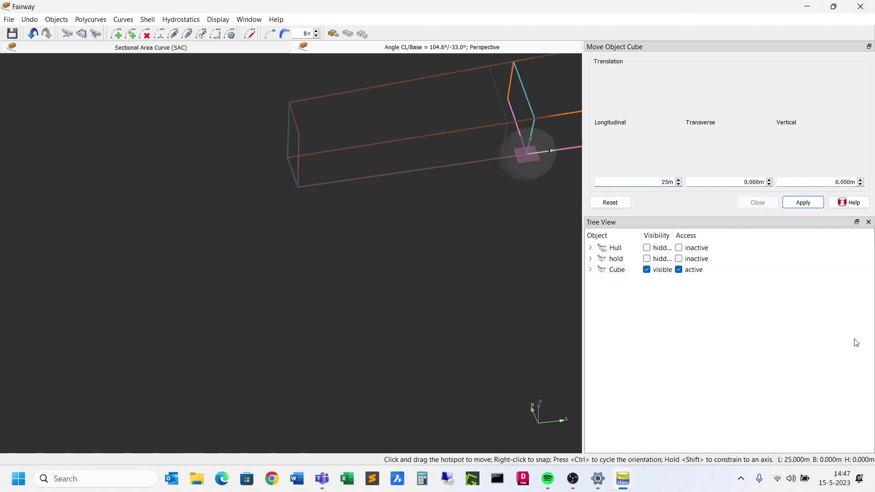
double_click(855, 181)
type("1")
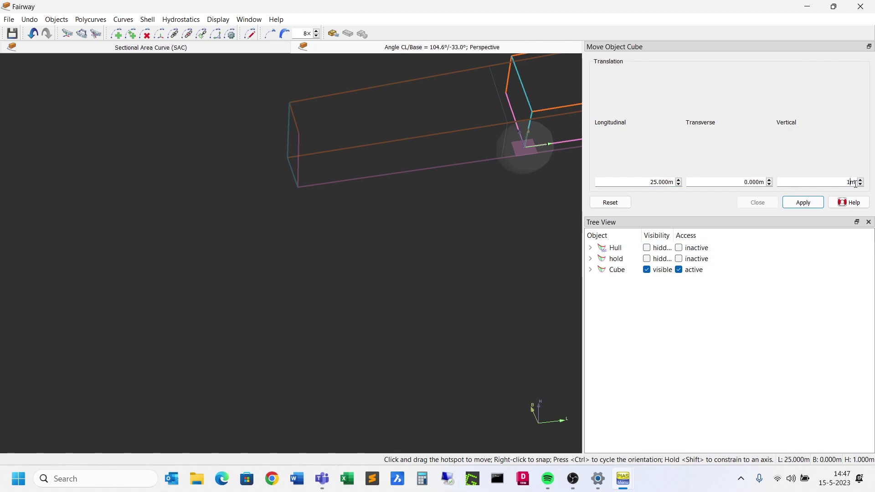
type(".5")
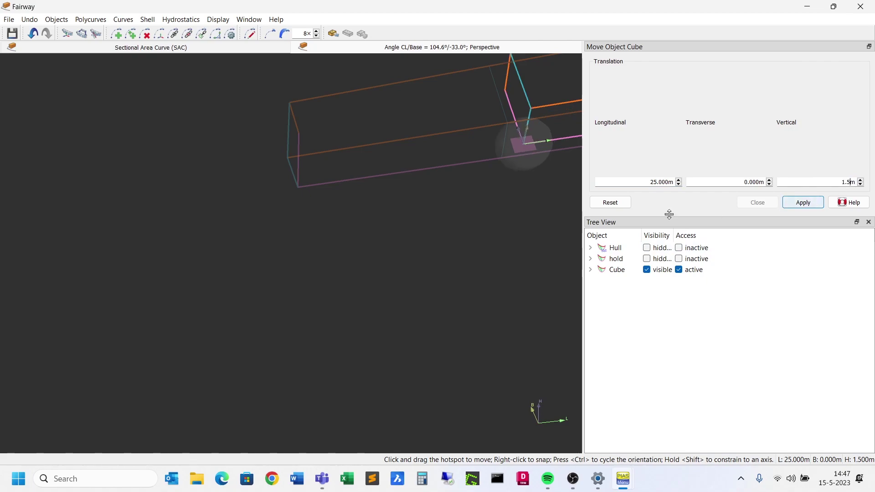
left_click(803, 202)
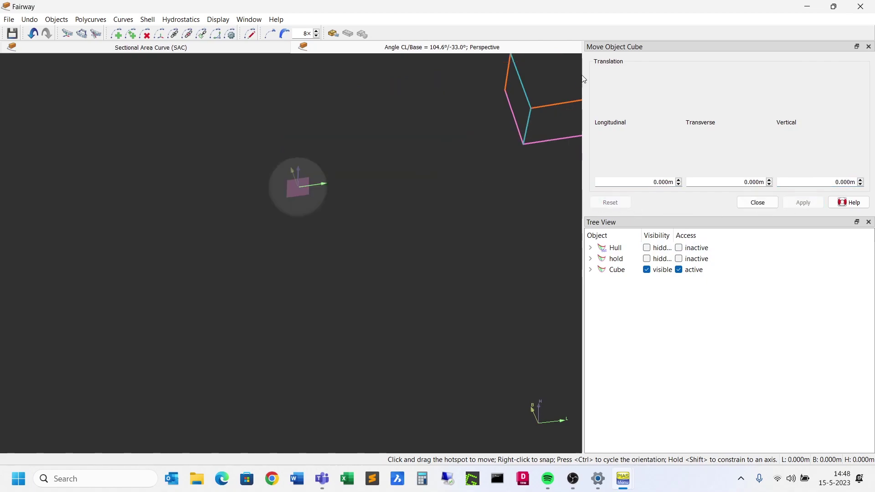
Show the hull and examine how the cube's aft lower edges sit relative to the hull surface.
left_click(647, 248)
scroll(273, 220, "down", 5)
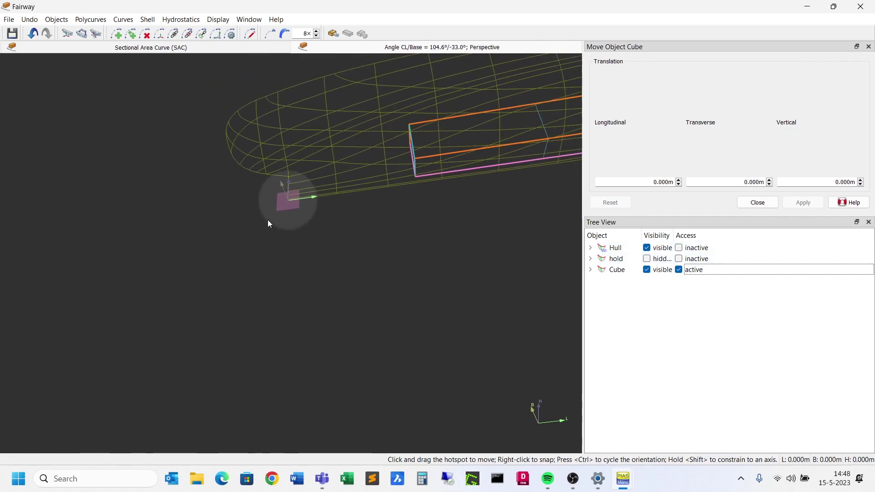
scroll(282, 235, "down", 3)
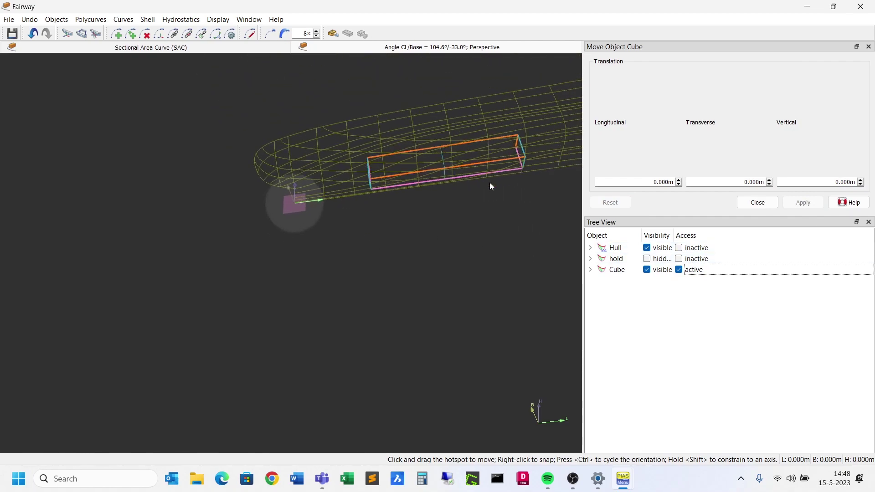
middle_click_drag(490, 186, 322, 232)
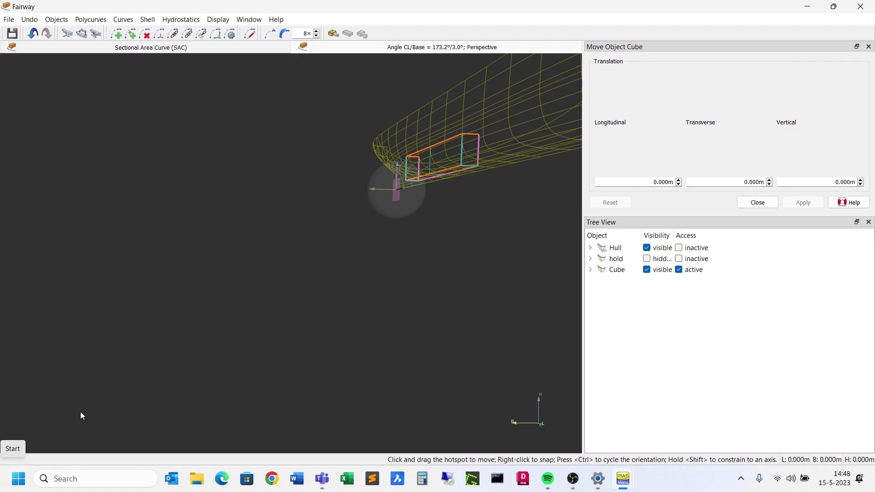
scroll(451, 163, "up", 2)
scroll(452, 164, "up", 5)
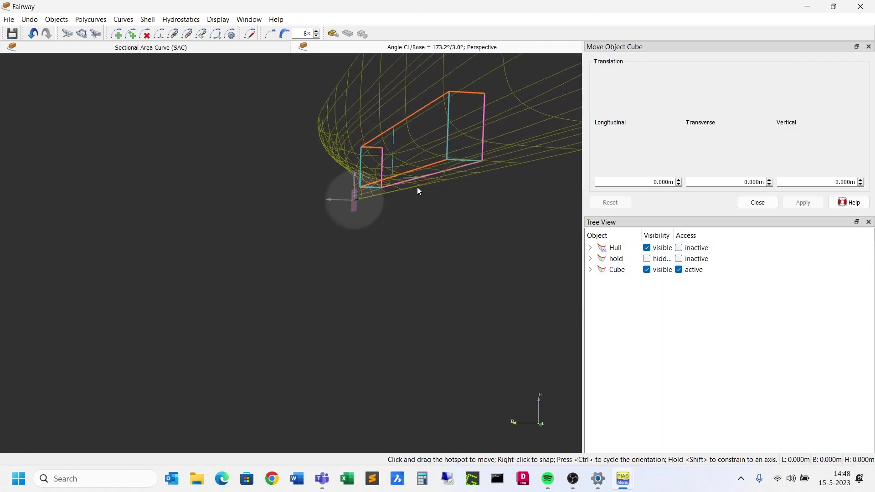
scroll(311, 194, "up", 2)
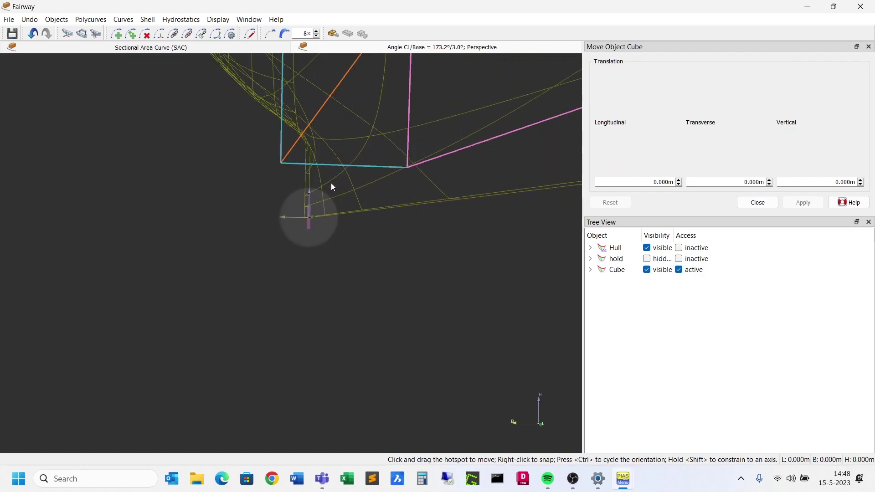
middle_click_drag(386, 174, 409, 183)
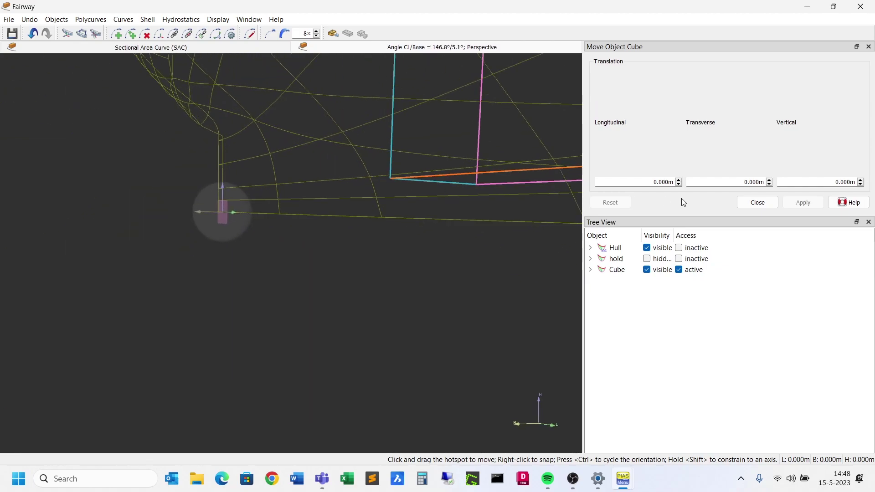
Make the hull active and render all shells with flat shading to inspect where the cube protrudes through the aft hull.
left_click(678, 248)
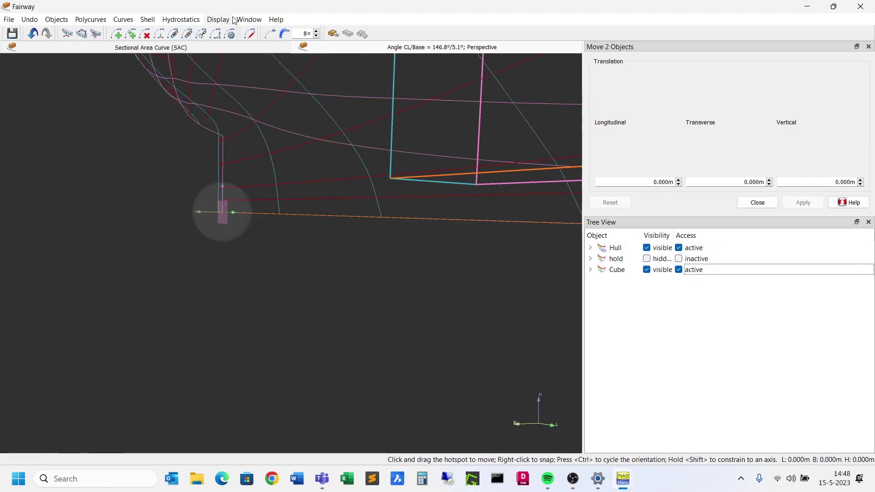
left_click(218, 19)
left_click(235, 76)
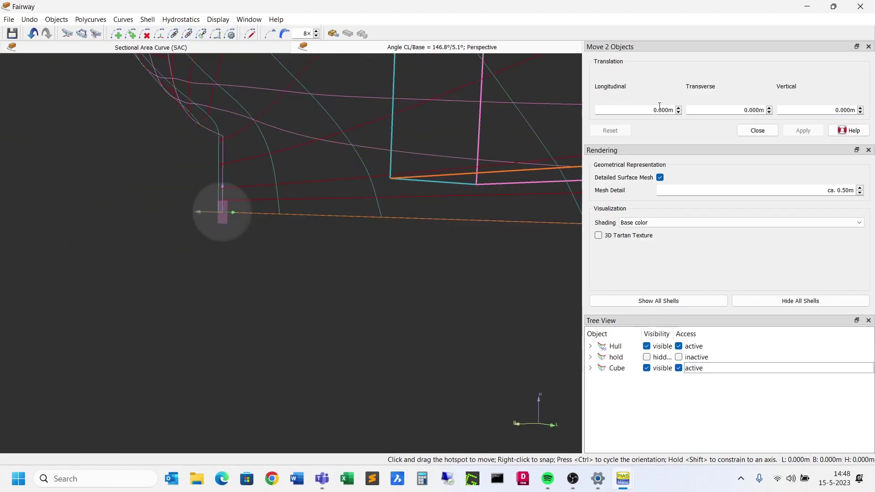
left_click(679, 223)
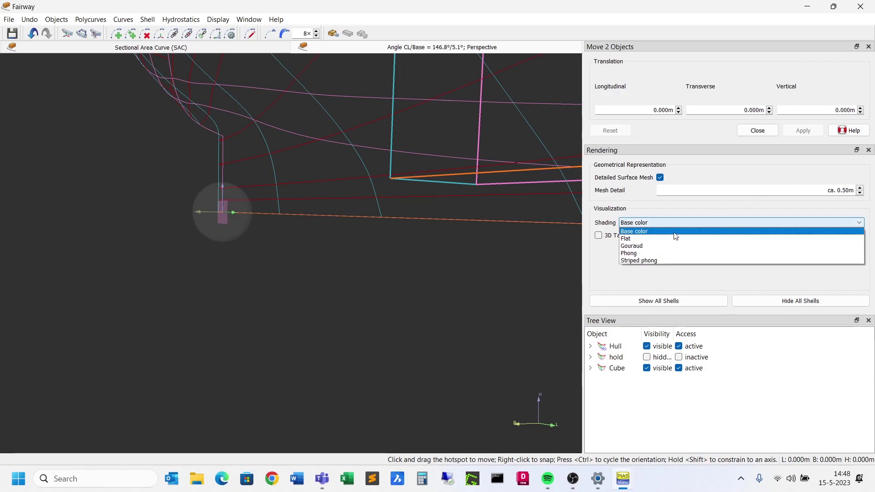
left_click(668, 238)
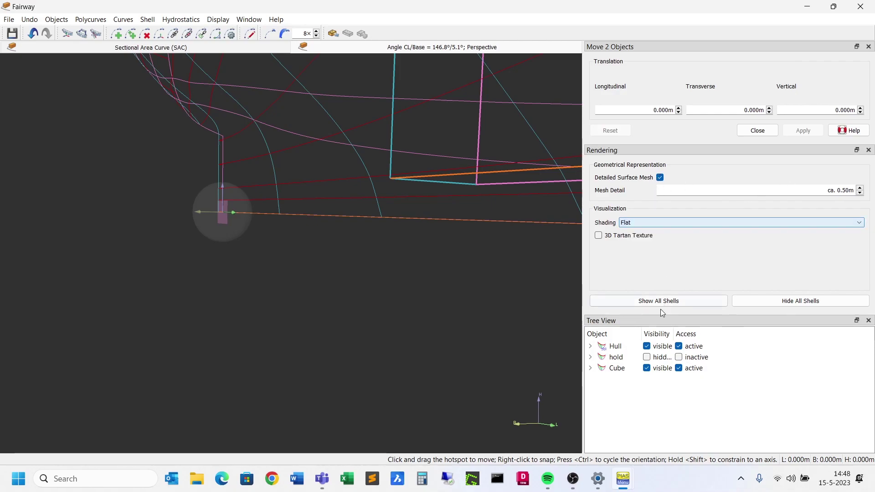
left_click(658, 301)
middle_click_drag(214, 288, 174, 279)
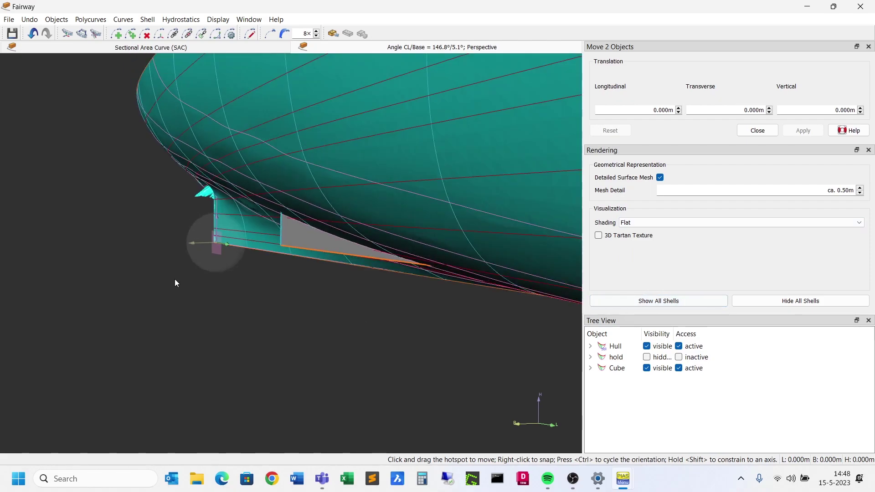
middle_click_drag(343, 195, 464, 116)
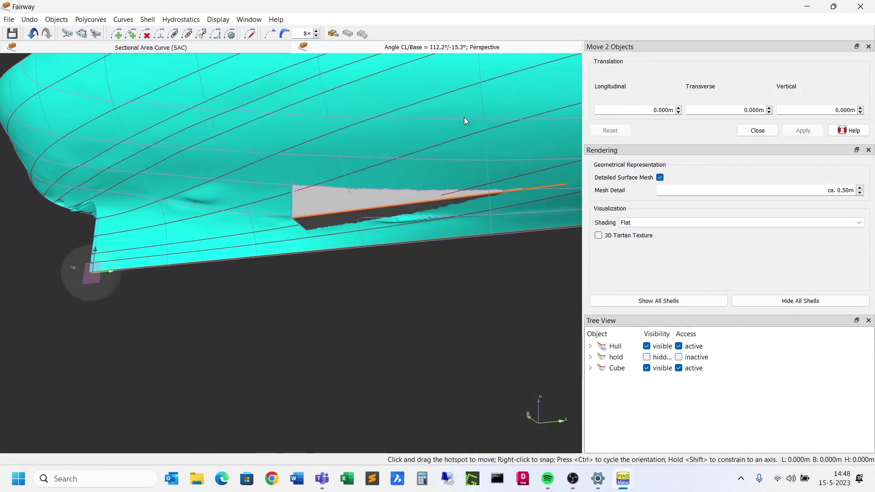
scroll(132, 239, "down", 1)
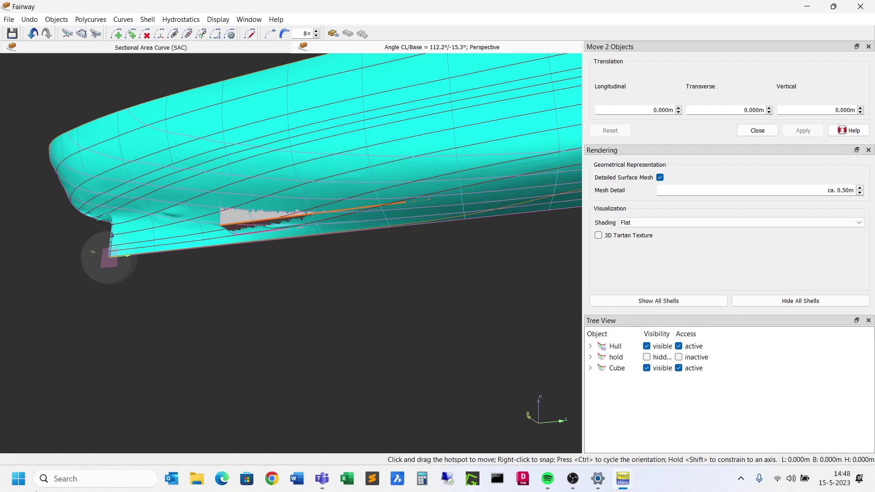
Close the move operation and examine the aft, midship and forward points of the cube's bilge spline.
left_click(868, 47)
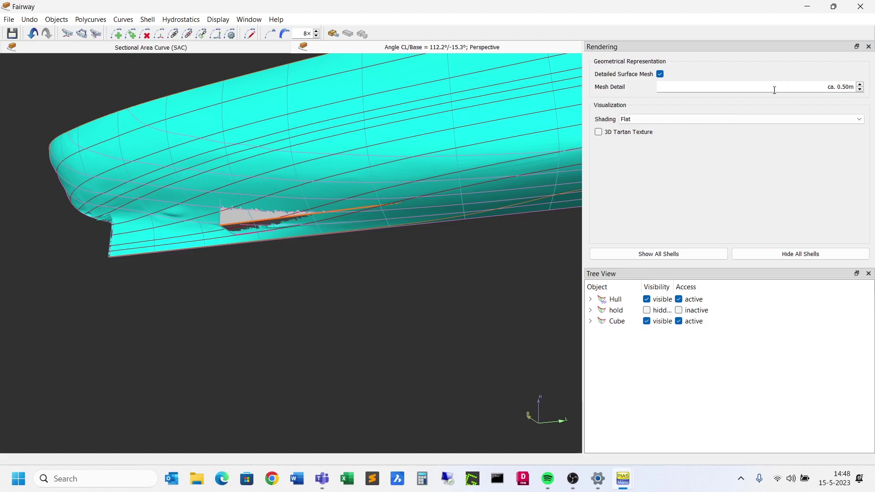
left_click(225, 222)
double_click(218, 225)
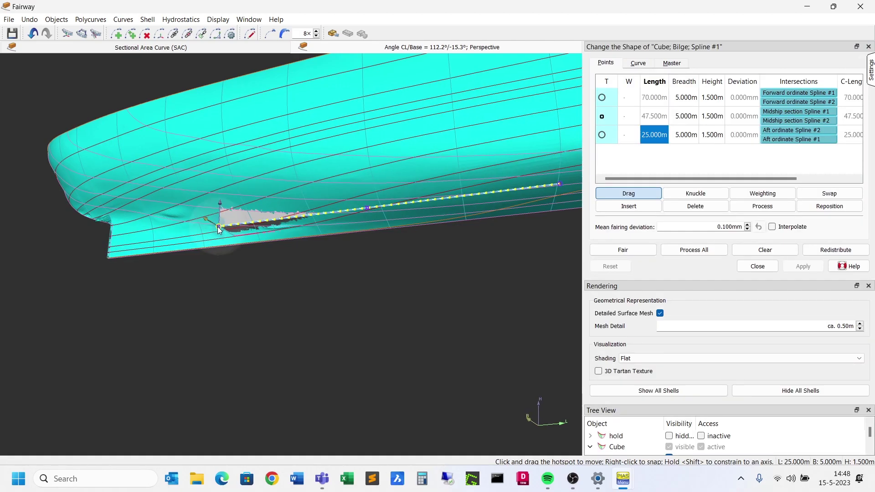
left_click(218, 226)
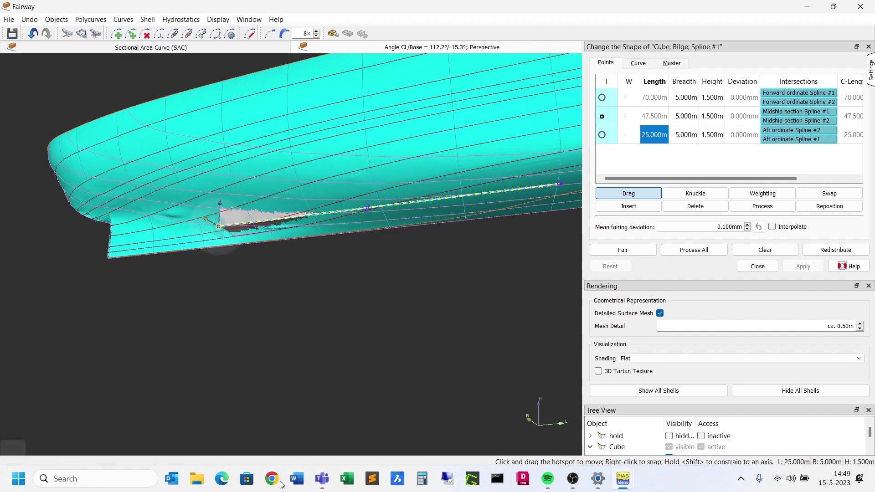
scroll(249, 264, "down", 2)
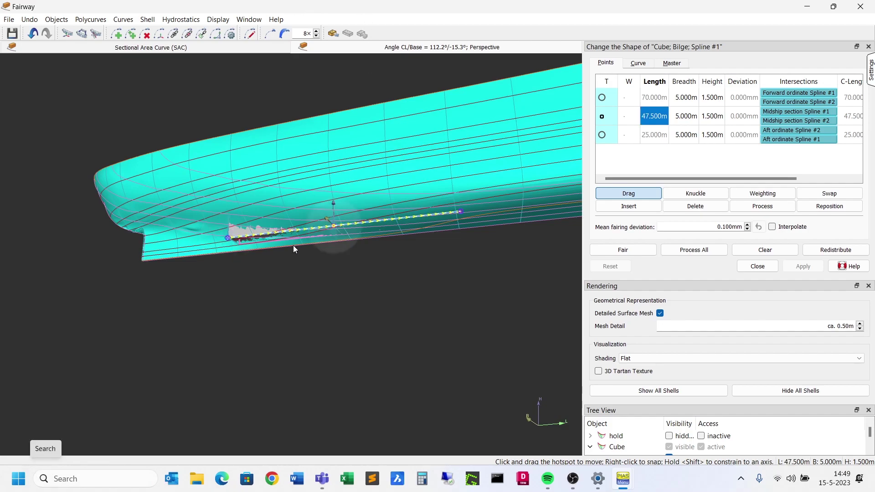
scroll(117, 187, "down", 3)
left_click(654, 98)
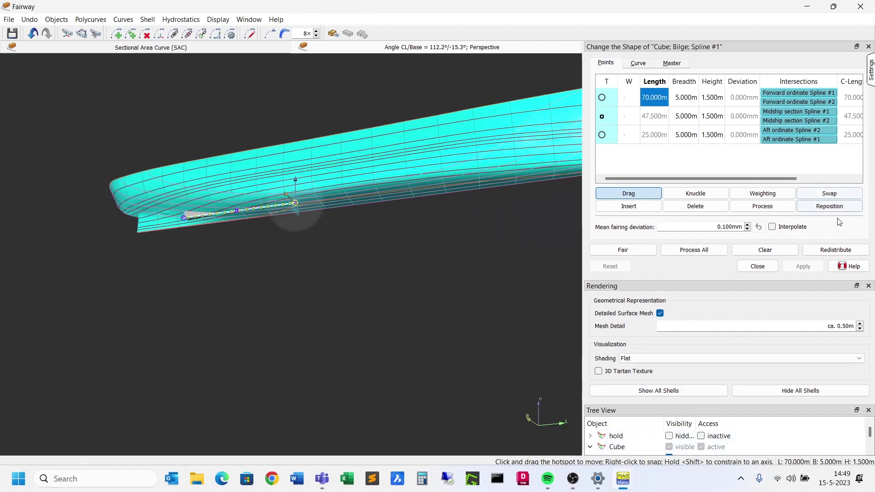
left_click(867, 46)
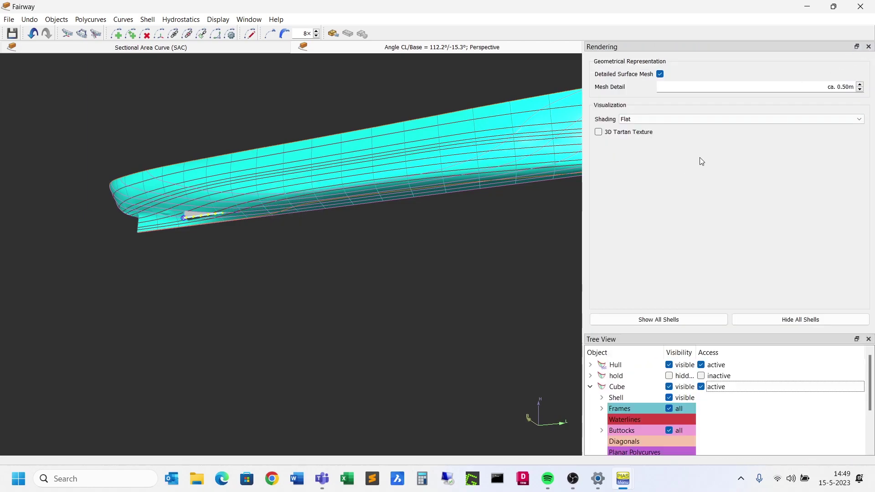
Close the rendering settings and hide the Cube object.
left_click(867, 47)
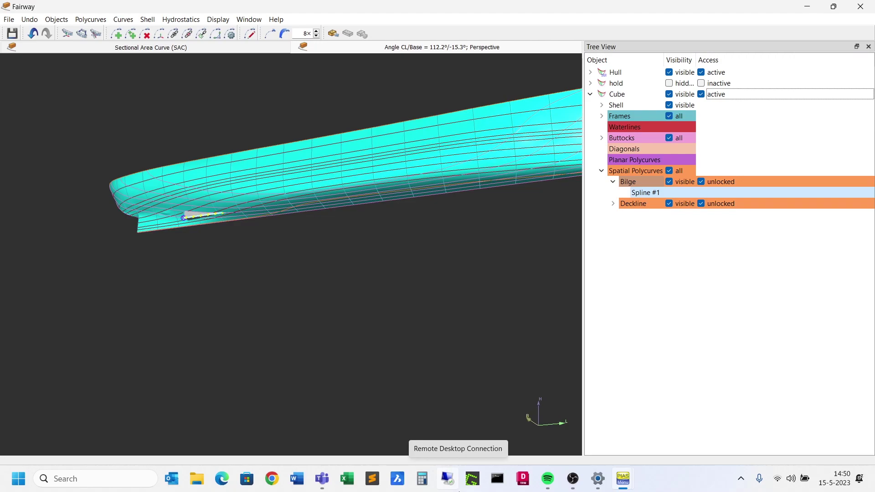
left_click(670, 94)
Check the Buoyant setting of the hold and Cube objects in Object Management, leaving the settings as they are.
left_click(87, 21)
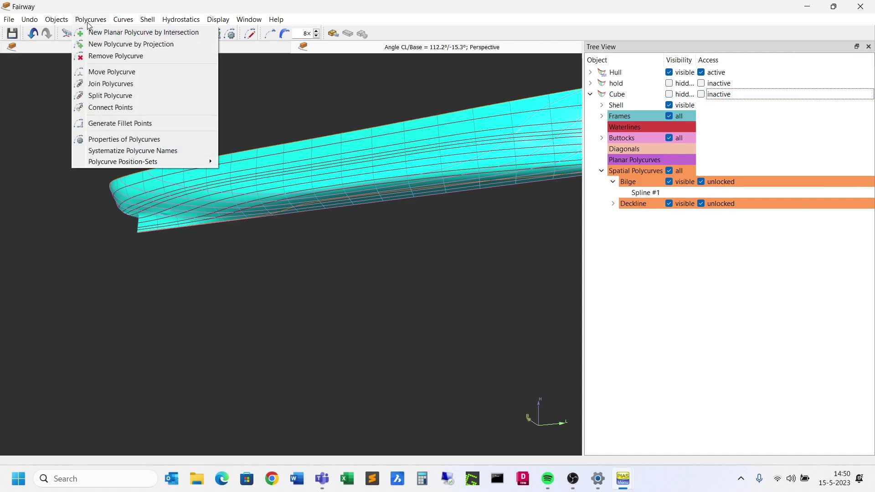
mouse_move(56, 20)
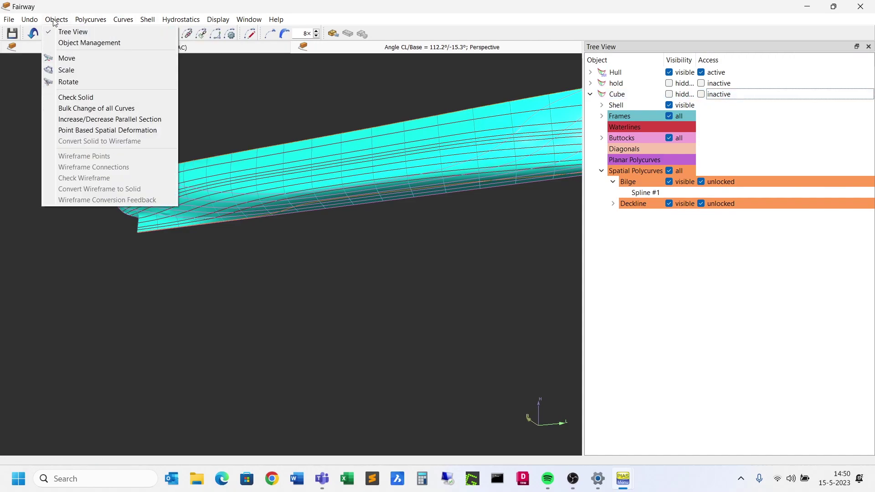
left_click(66, 44)
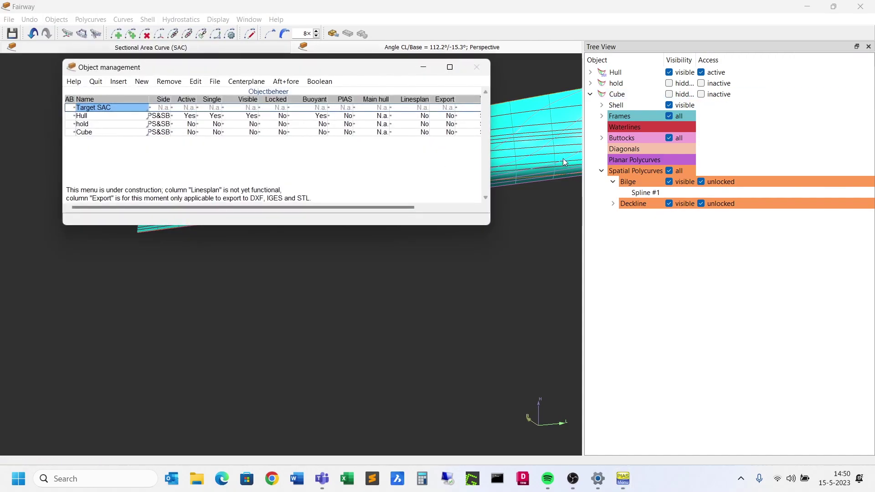
left_click(323, 123)
left_click(323, 132)
left_click(322, 126)
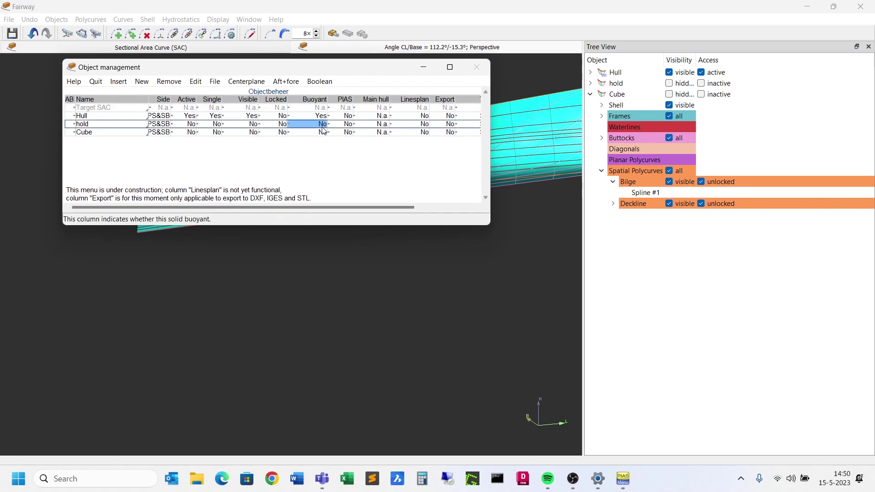
left_click(323, 132)
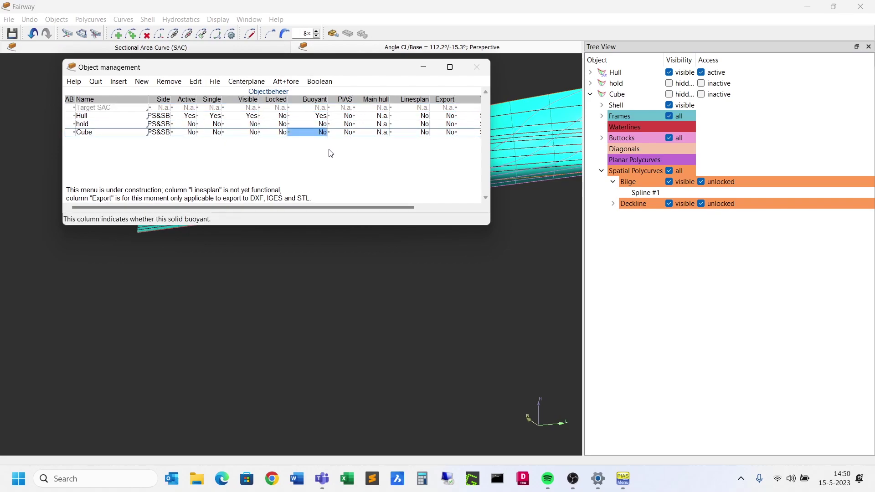
key("Escape")
Show the hull's hydrostatic data and examine the block, prismatic and midship coefficients.
left_click(181, 19)
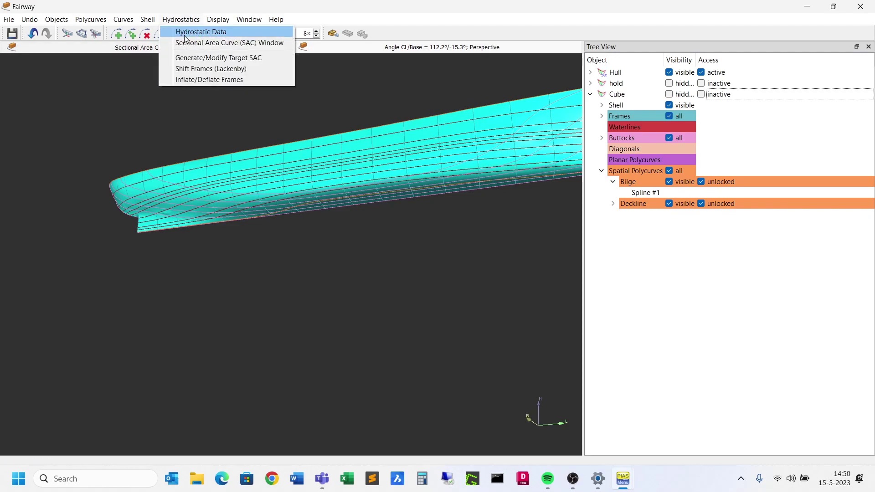
left_click(184, 34)
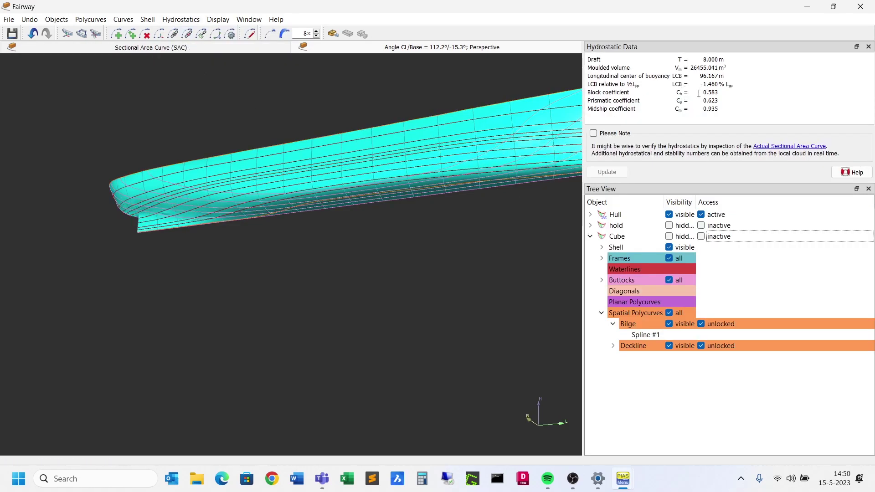
left_click_drag(712, 92, 681, 110)
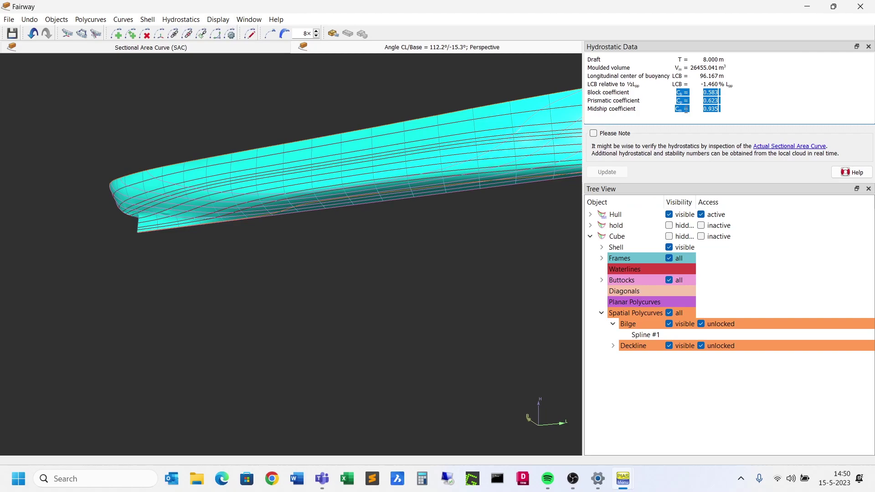
Decline the incoming phone call.
mouse_move(596, 480)
left_click(56, 19)
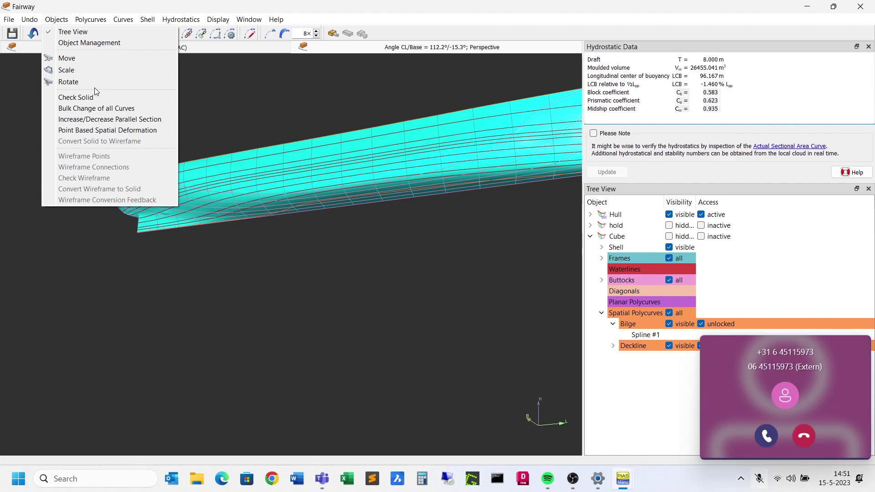
left_click(804, 436)
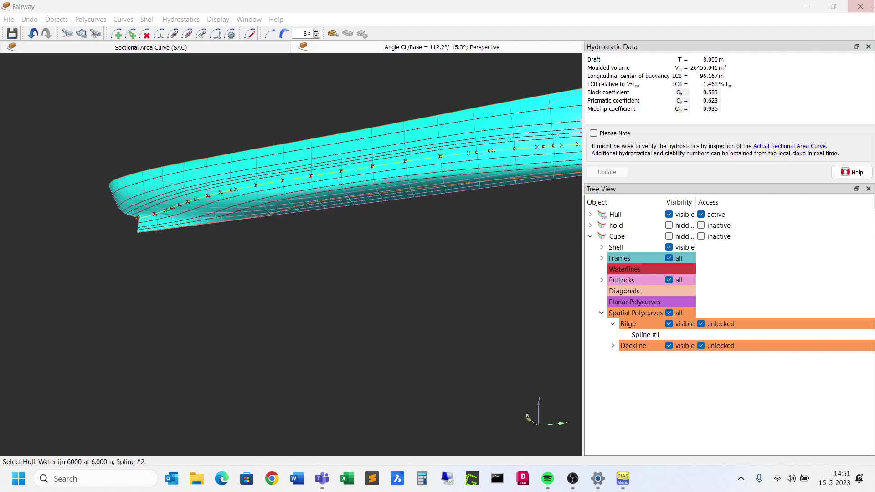
Examine the sectional area curve, return to the perspective view and inspect the whole rendered hull.
scroll(230, 186, "down", 1)
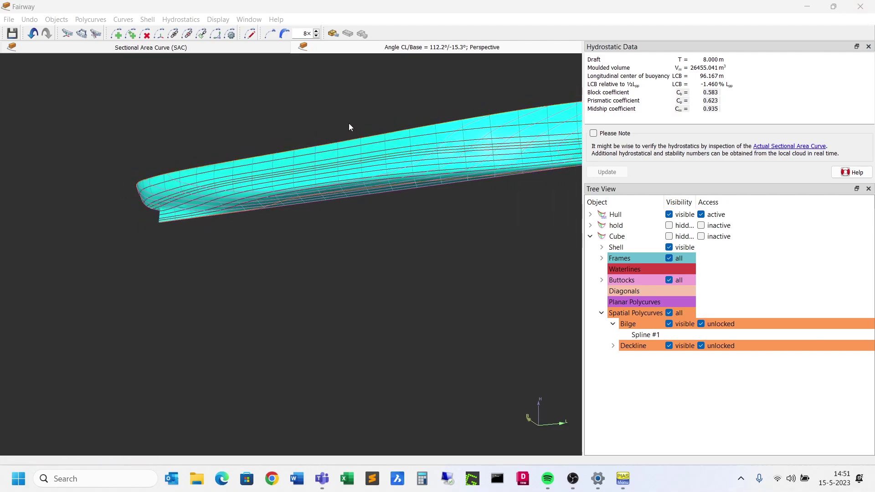
scroll(432, 95, "up", 1)
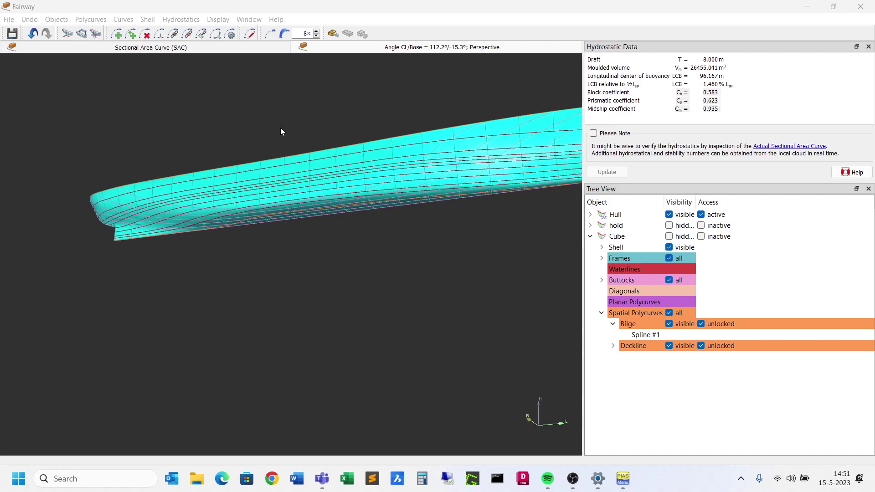
left_click(256, 47)
scroll(472, 112, "down", 3)
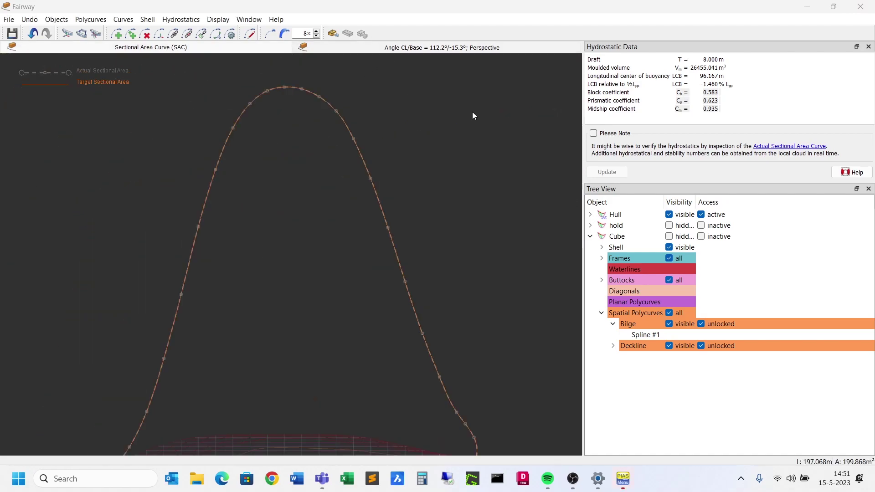
left_click(369, 50)
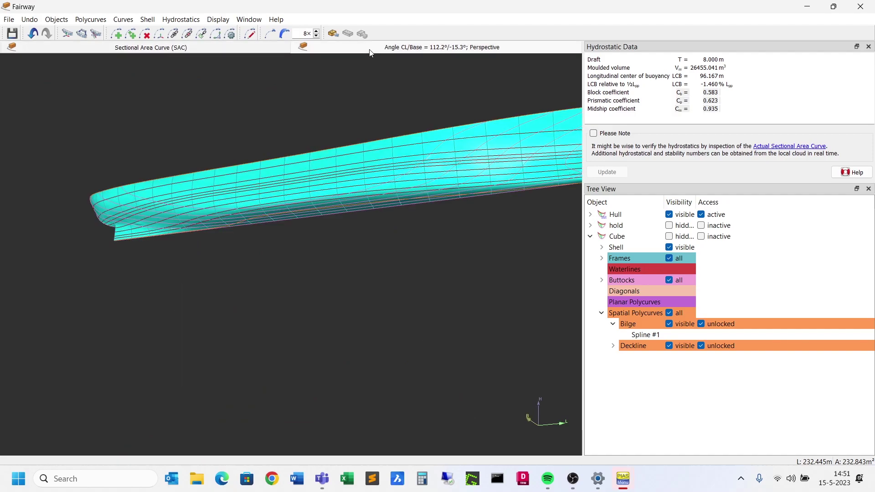
scroll(463, 110, "up", 1)
middle_click_drag(403, 92, 346, 97)
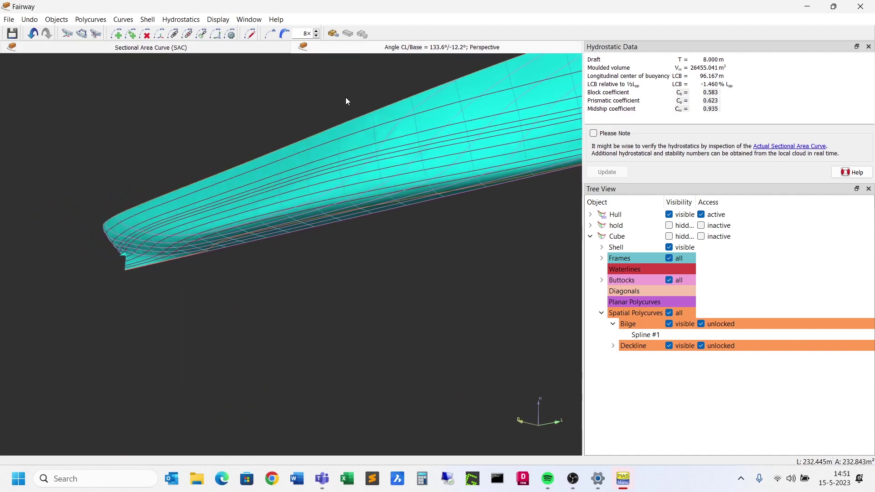
scroll(290, 162, "down", 3)
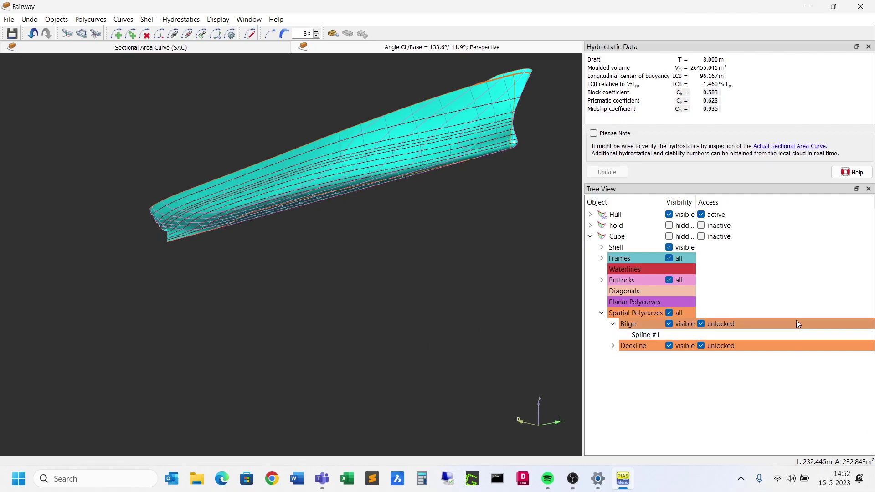
Close the hull's graphical interface, quit the Fairway module and acknowledge the comments about the model.
left_click(859, 7)
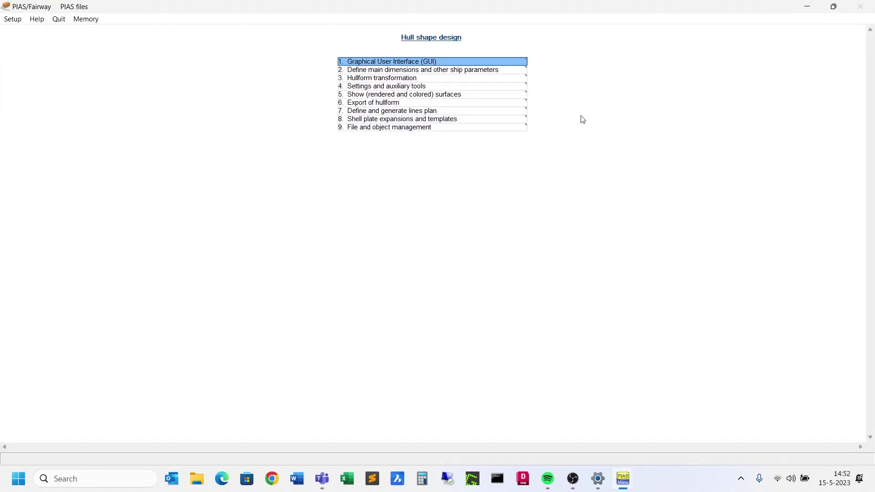
left_click(61, 20)
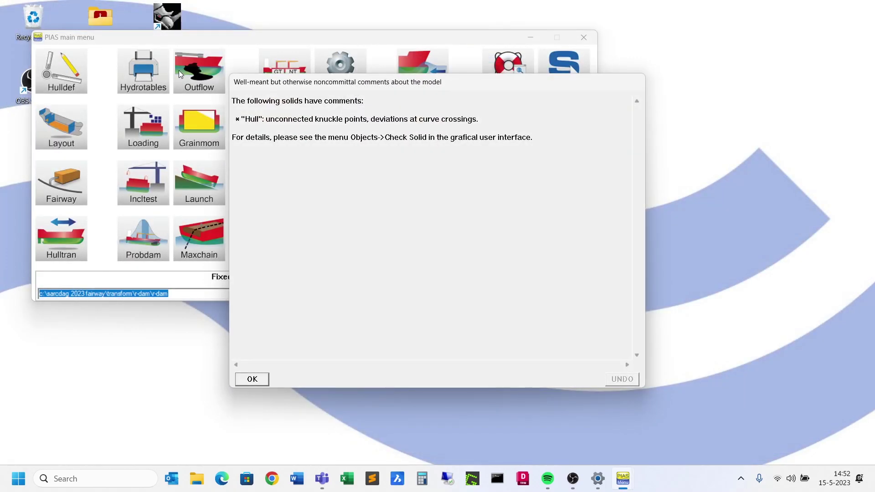
left_click(251, 379)
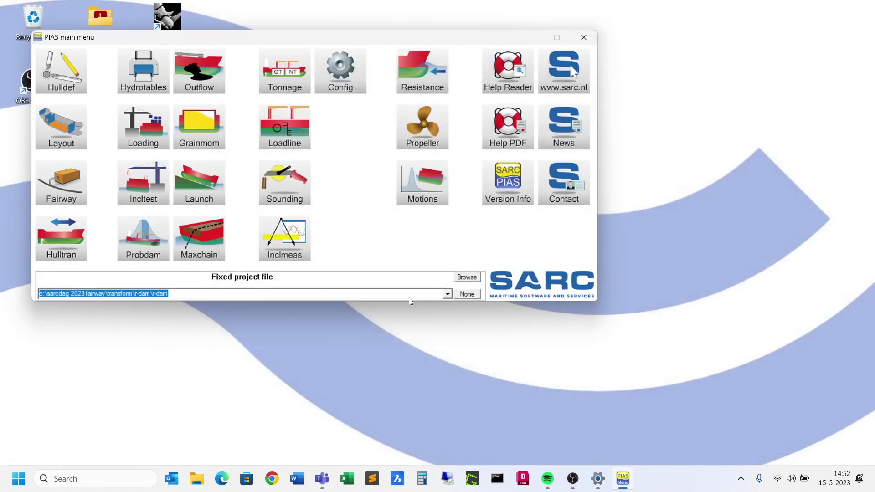
Browse for a project file and create a new folder named demo inside the SARCDAG 2023 Fairway folder.
left_click(467, 281)
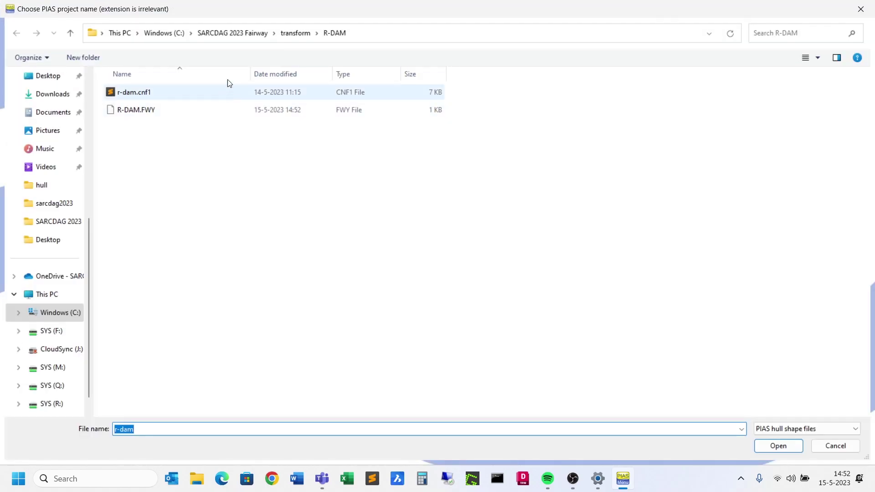
left_click(242, 33)
right_click(208, 311)
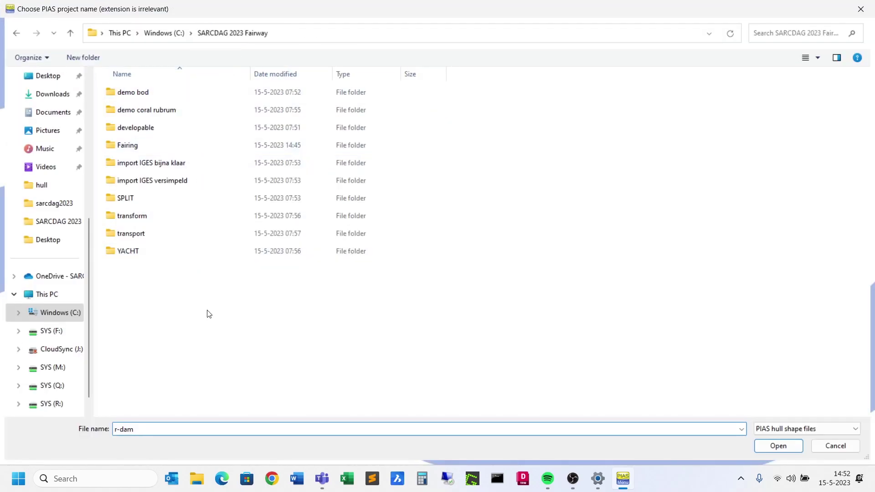
mouse_move(328, 288)
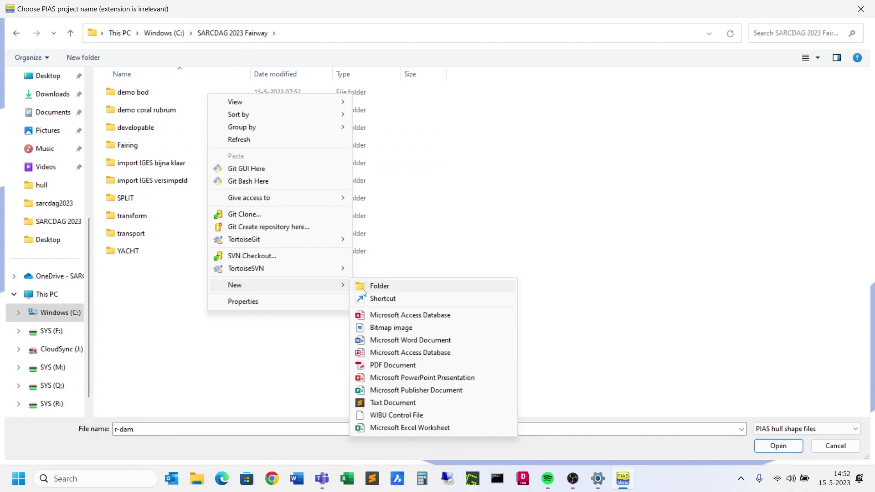
left_click(372, 287)
type("demo")
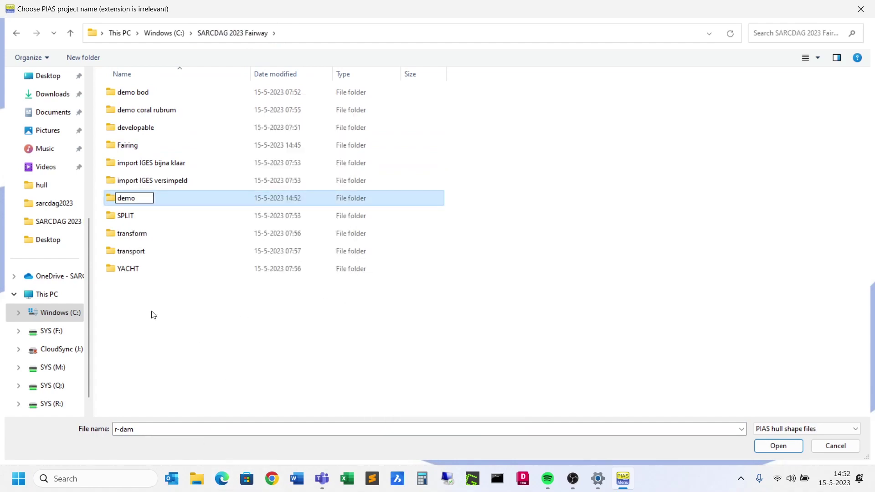
left_click(139, 324)
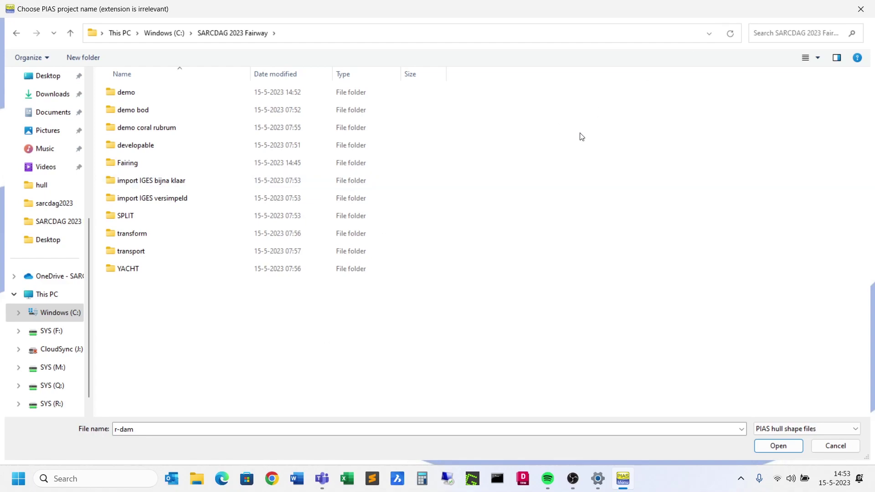
Open the demo folder and set a new project file named demo in it.
left_click(175, 92)
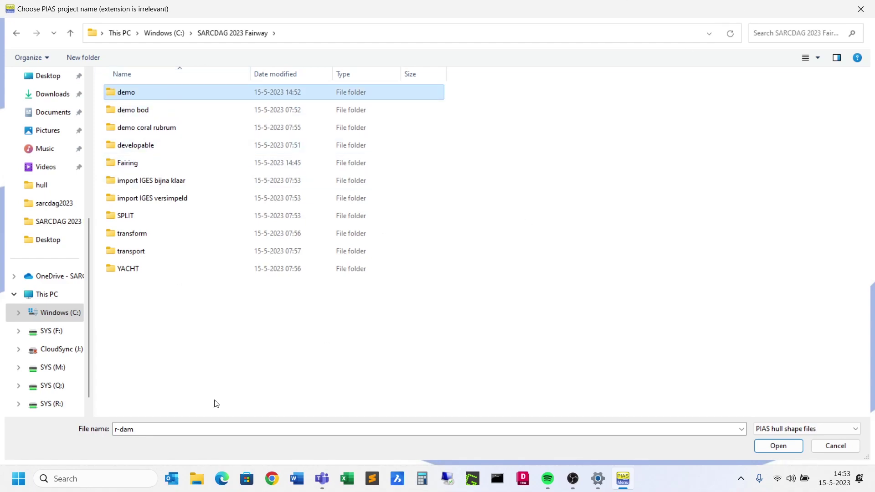
key("Tab")
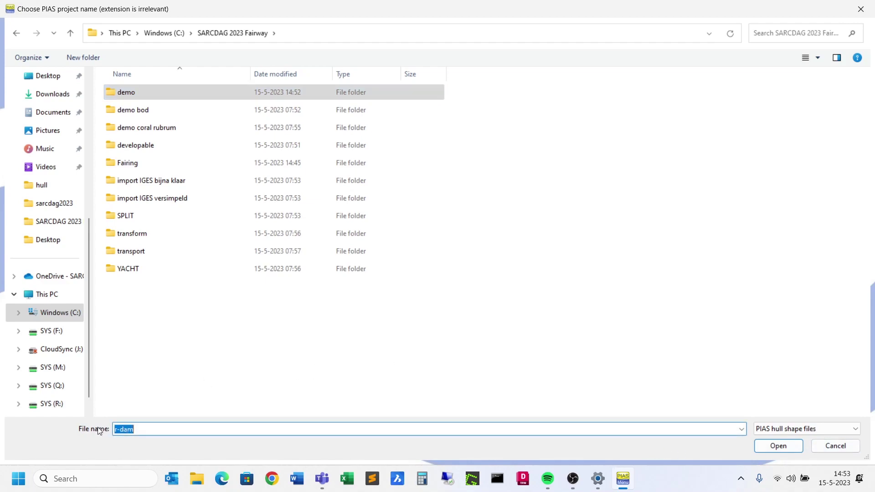
double_click(135, 93)
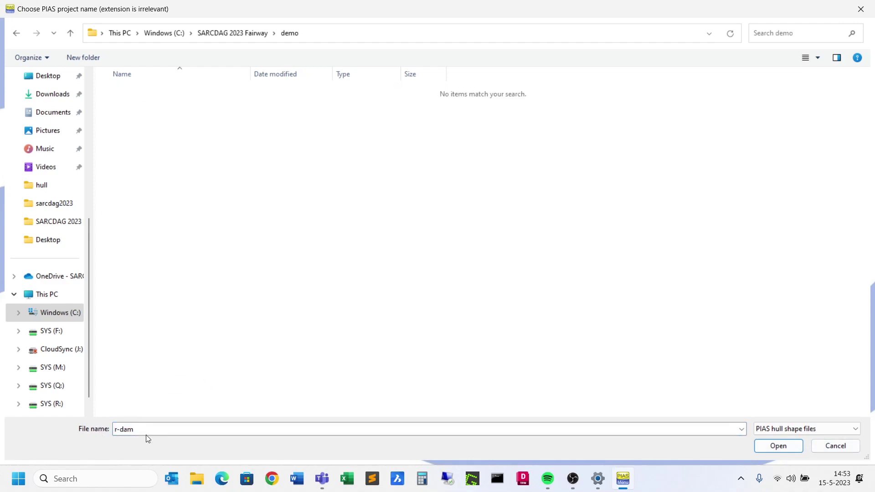
type("demo")
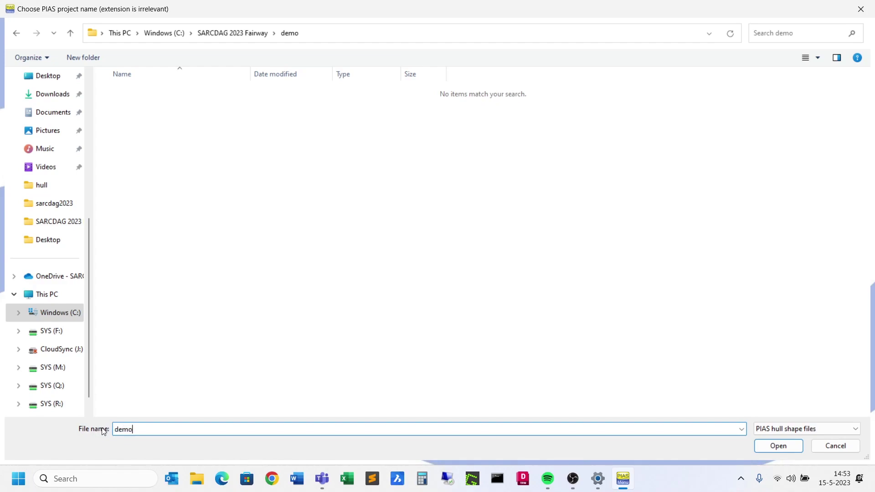
key("Return")
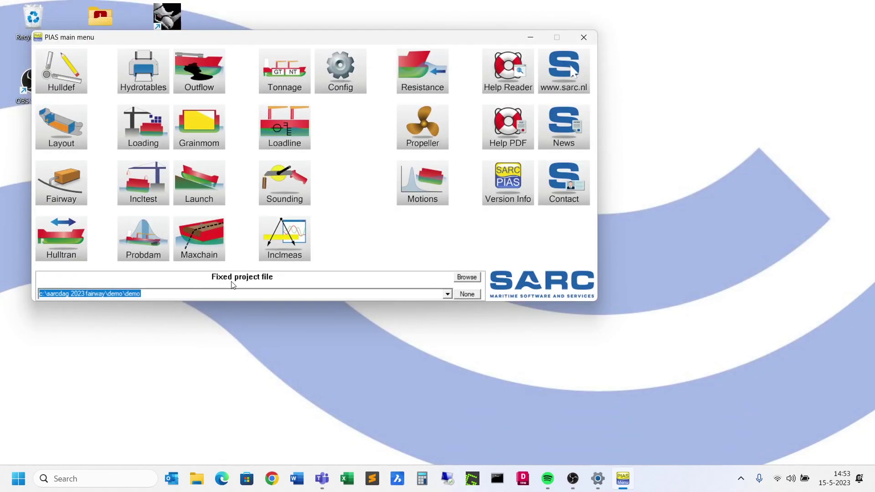
left_click(56, 184)
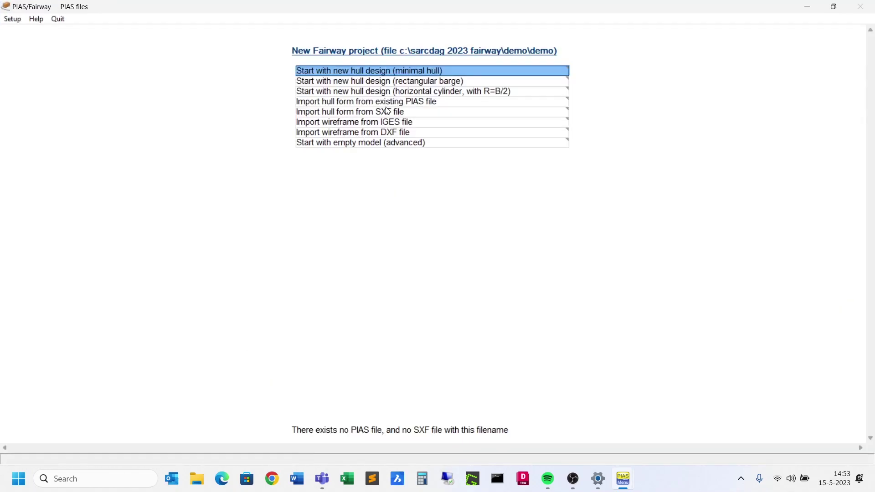
left_click(371, 142)
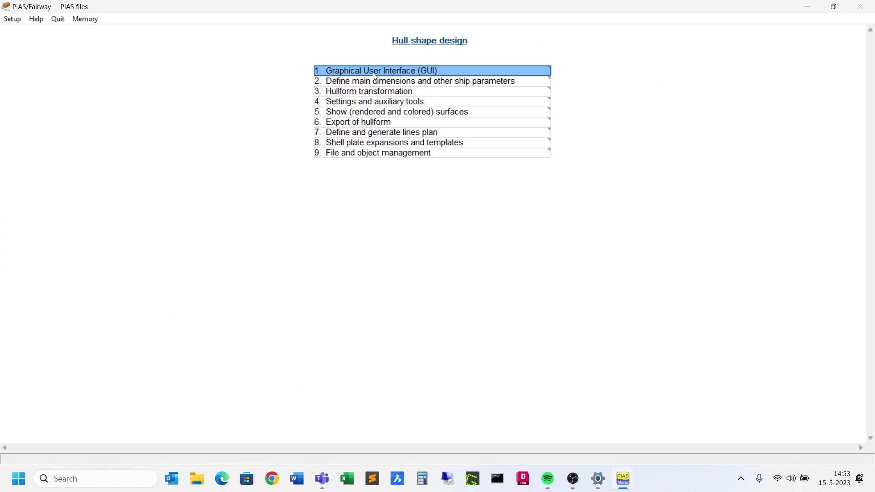
left_click(58, 19)
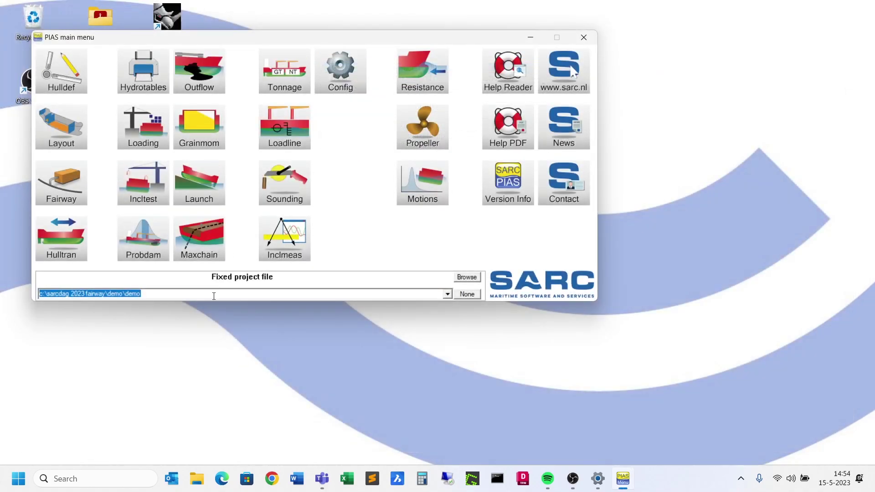
Change the project file name to demo2 and start a new Fairway hull design as a rectangular barge.
left_click(154, 294)
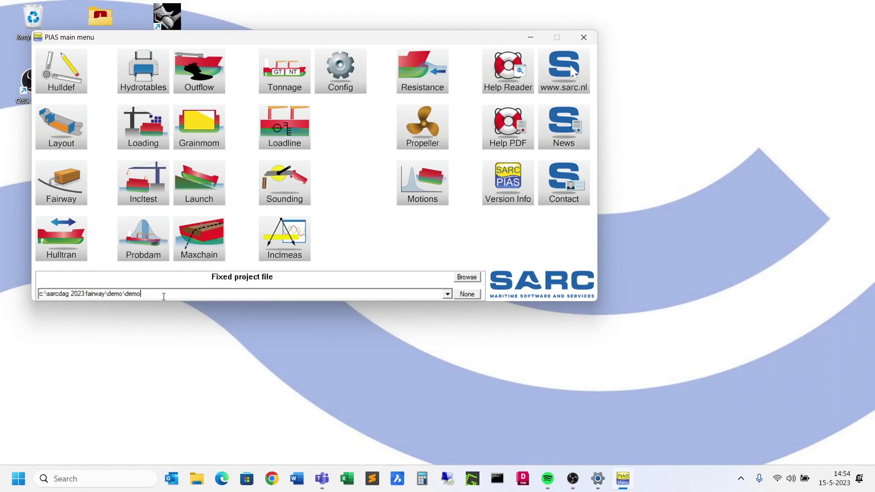
type("2")
left_click(74, 199)
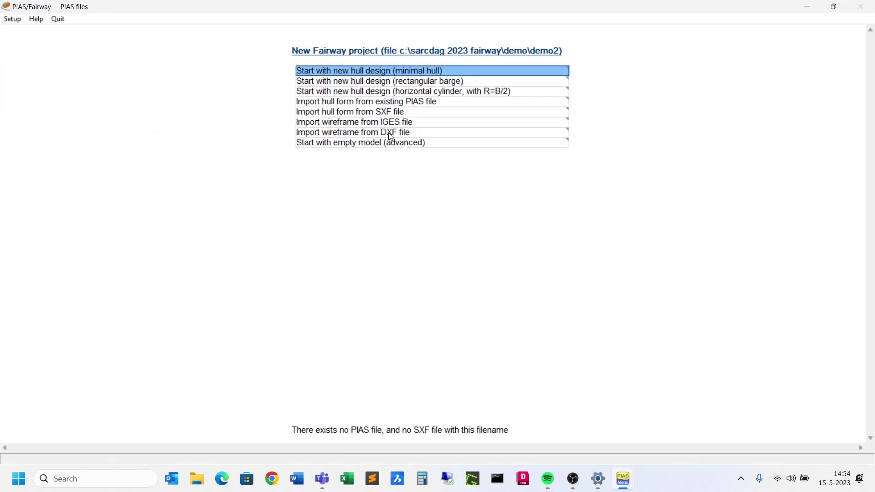
left_click(371, 84)
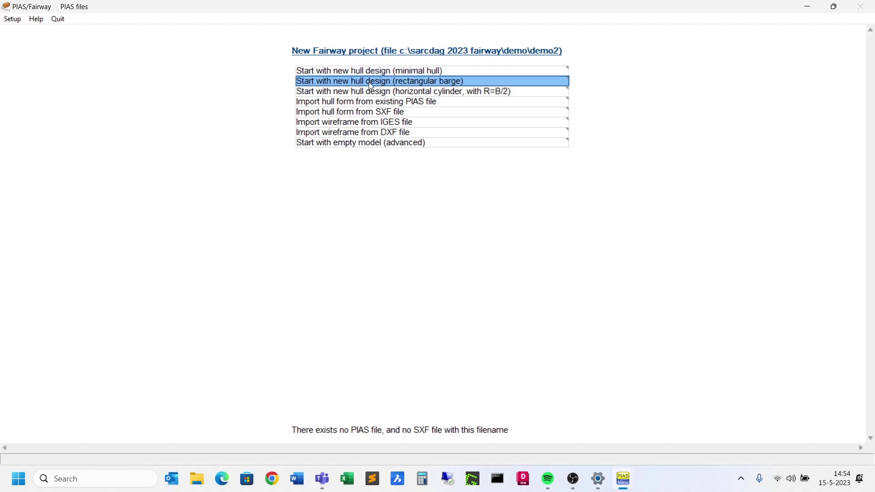
left_click(369, 83)
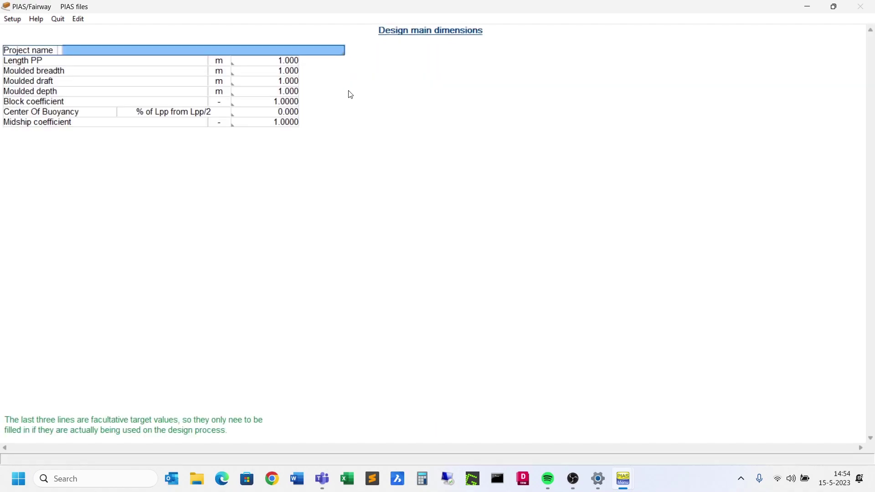
Set the barge's length PP to 14 m, moulded breadth to 4 m, moulded draft to 4 m and moulded depth to 5 m.
left_click(264, 64)
type("14")
key("Return")
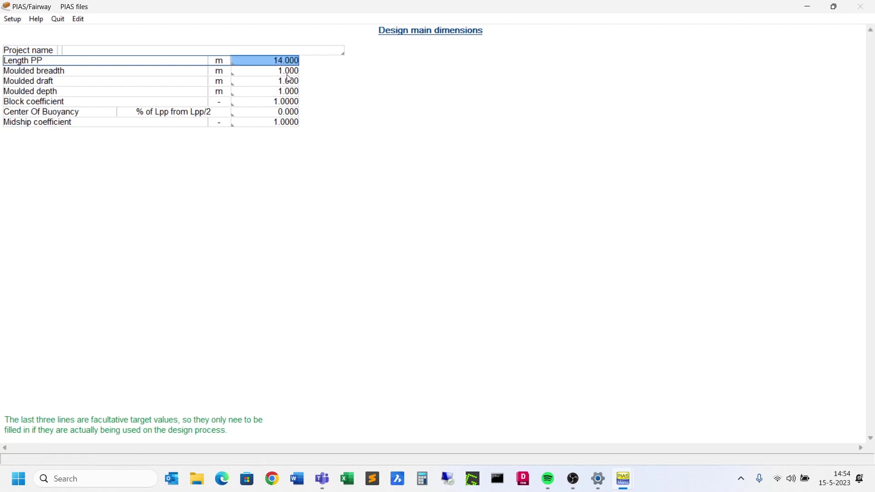
left_click(292, 74)
type("4")
key("Return")
left_click(294, 84)
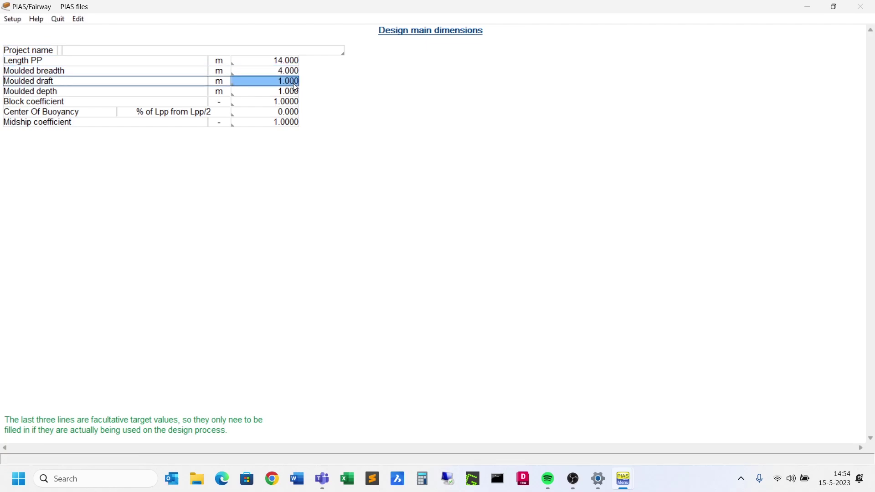
type("4")
key("Return")
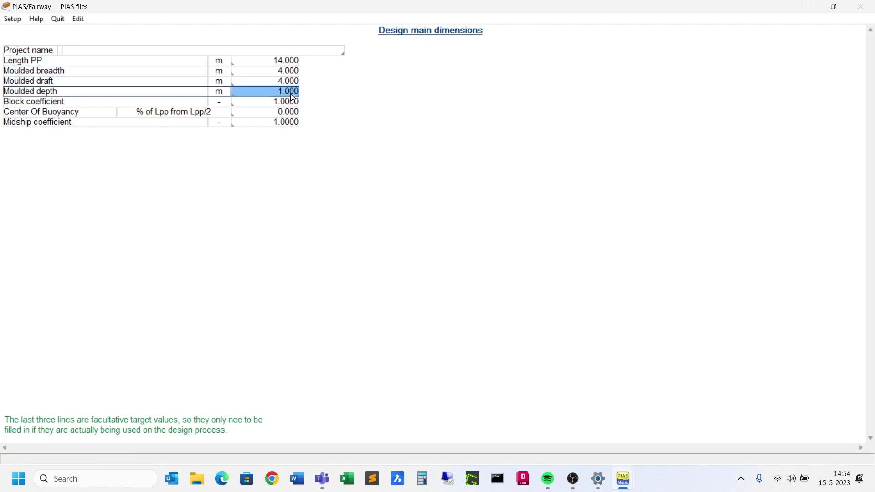
type("5")
key("Return")
Enter demo as the project name, leave the main dimensions and open the hull in the graphical user interface.
left_click(84, 54)
type("demo")
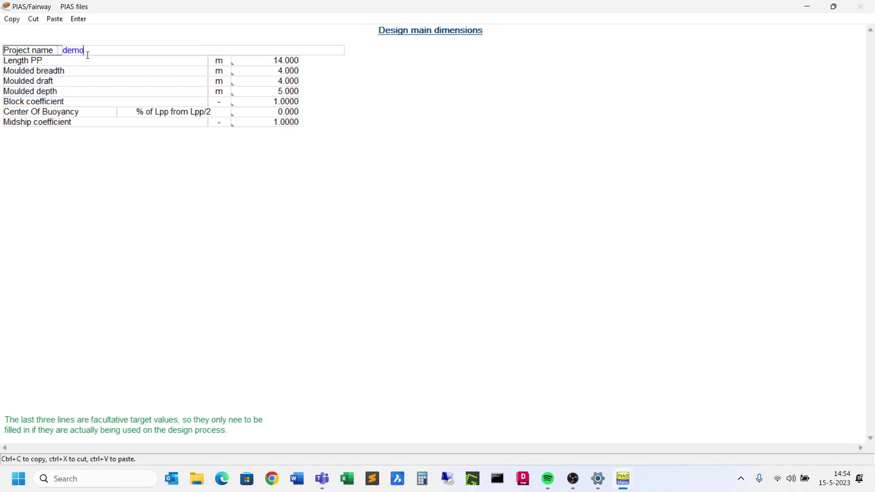
key("Return")
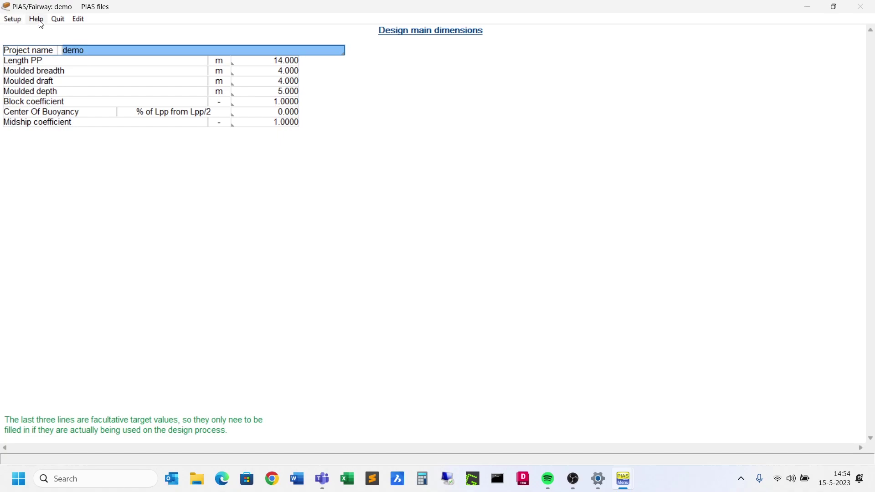
left_click(57, 20)
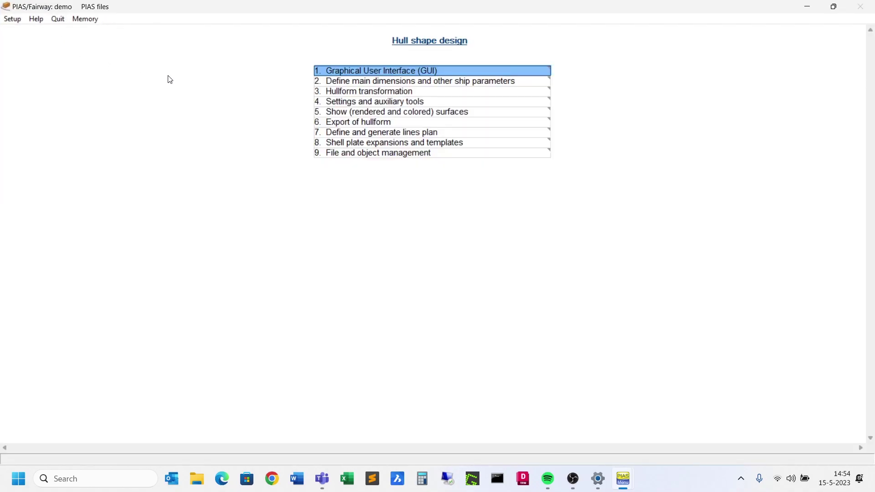
left_click(361, 69)
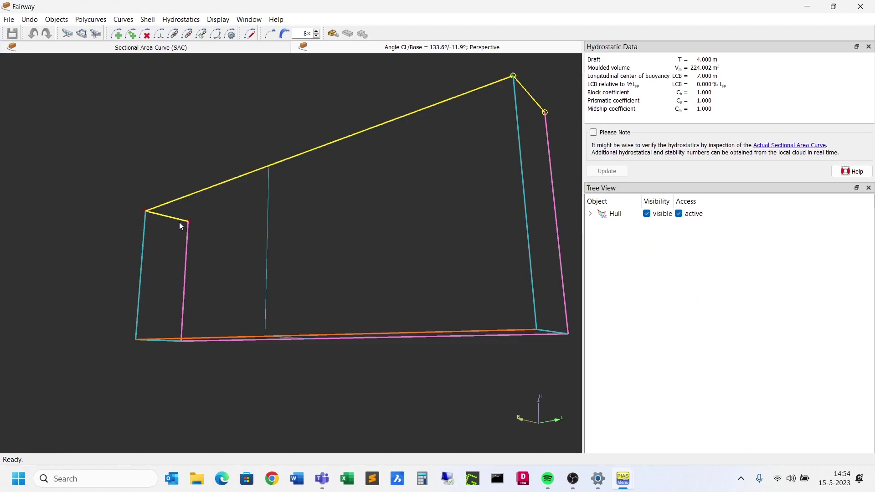
Add four waterlines to the barge as new planar polycurves by intersection, starting at 1 m height with a 1 m interval.
scroll(209, 247, "down", 1)
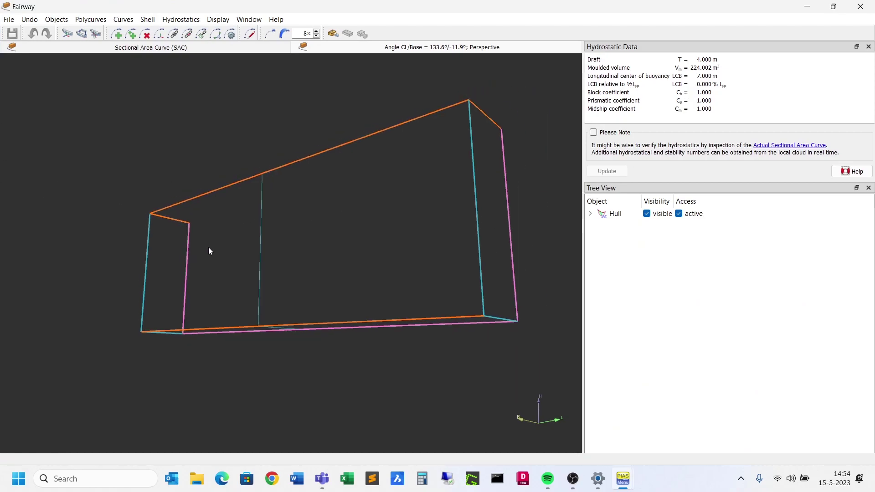
left_click(512, 236)
left_click(91, 20)
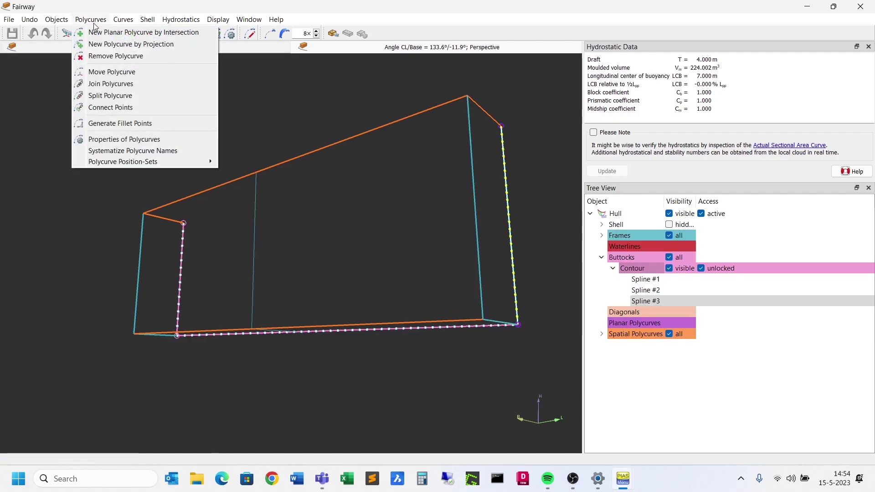
left_click(93, 29)
left_click(623, 104)
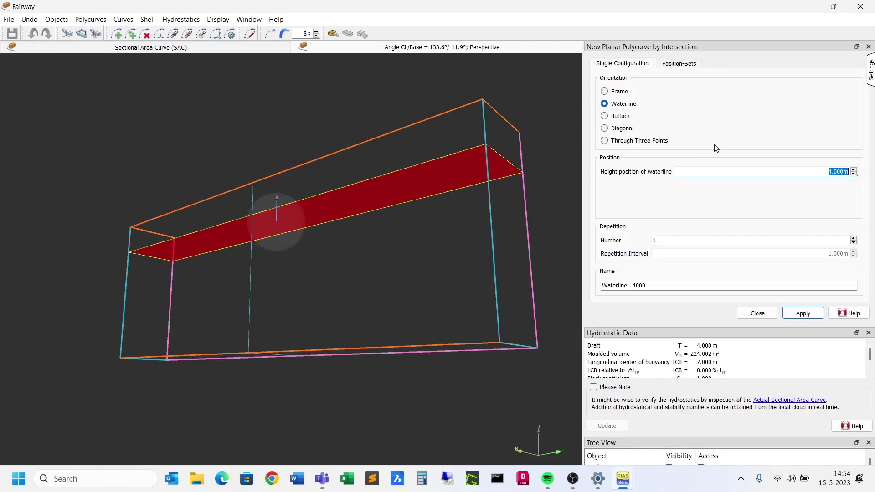
scroll(856, 175, "down", 3)
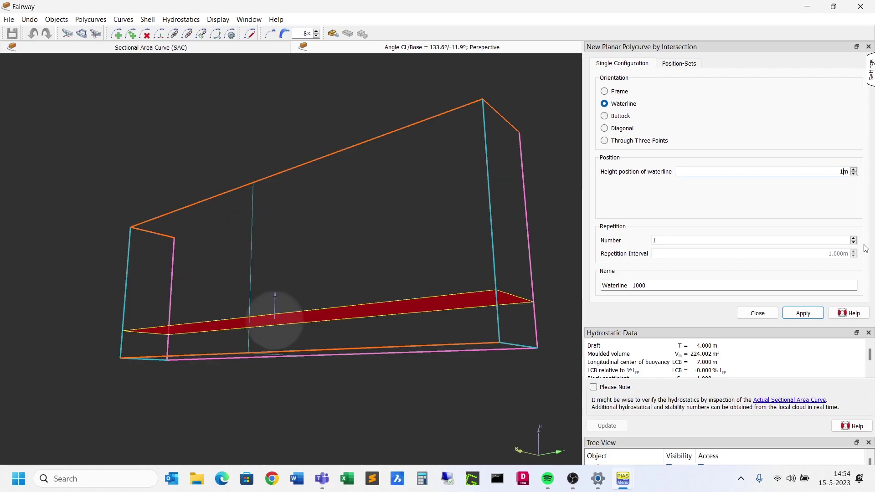
scroll(853, 242, "up", 3)
left_click(813, 315)
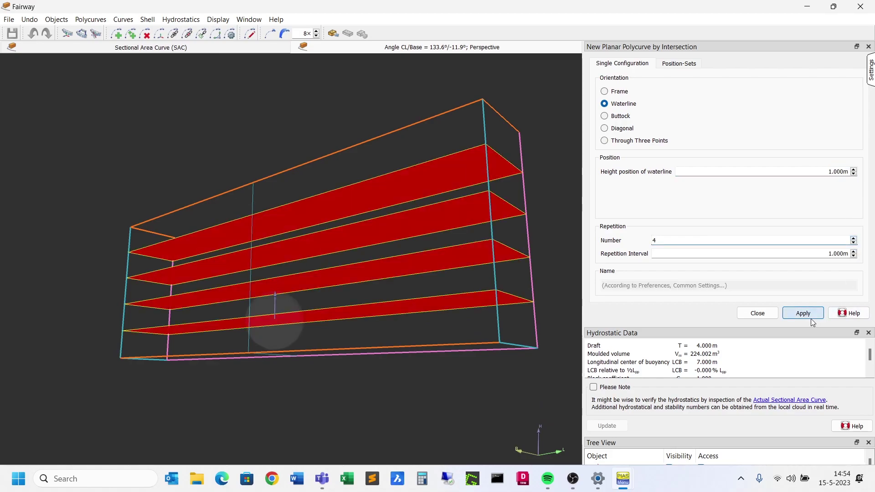
left_click(756, 313)
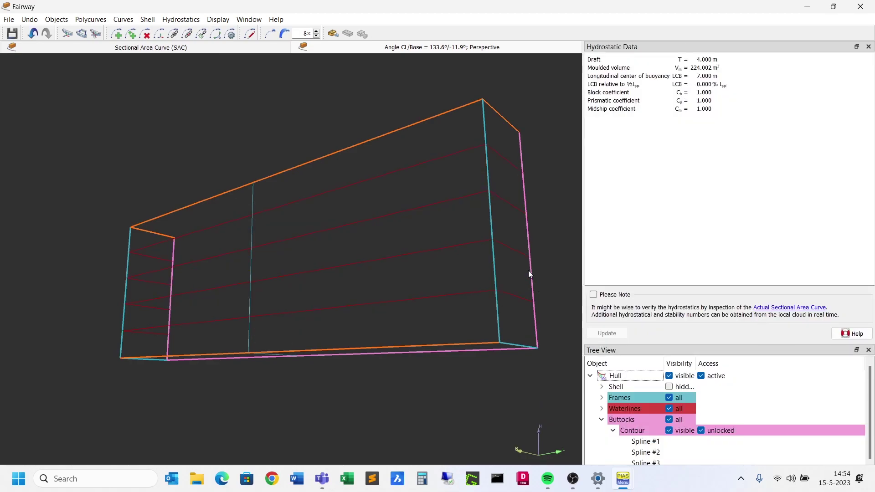
Reshape the contour's forward spline, moving its points at the 1, 2 and 4 m waterlines to lengths of about 15.4, 15.2 and 15.6 m.
left_click(529, 270)
left_click(528, 258)
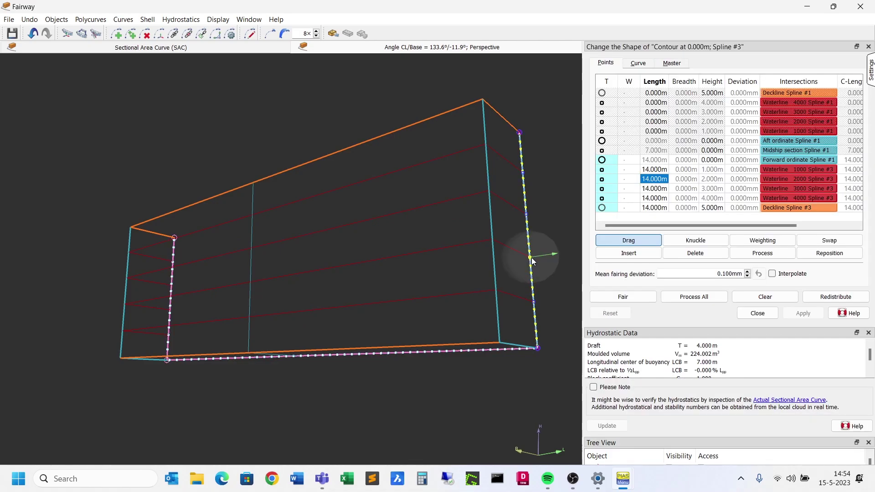
scroll(436, 241, "down", 3)
left_click_drag(492, 249, 543, 272)
left_click_drag(491, 197, 524, 190)
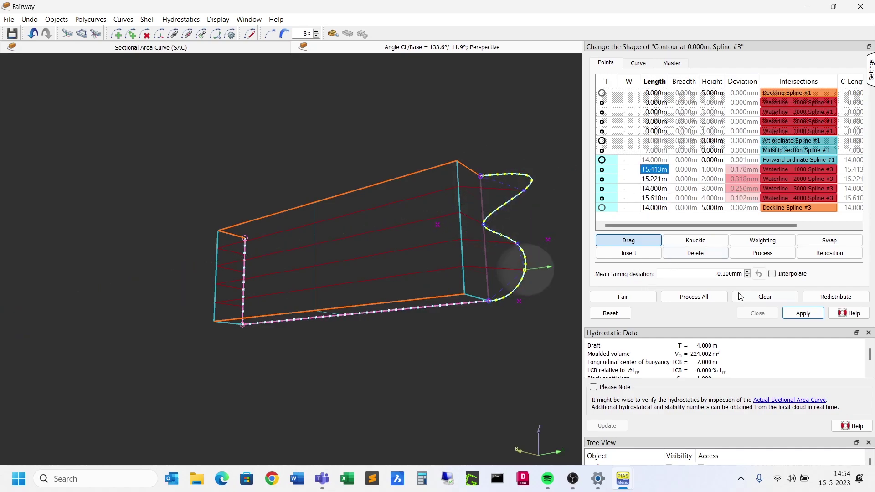
left_click(807, 314)
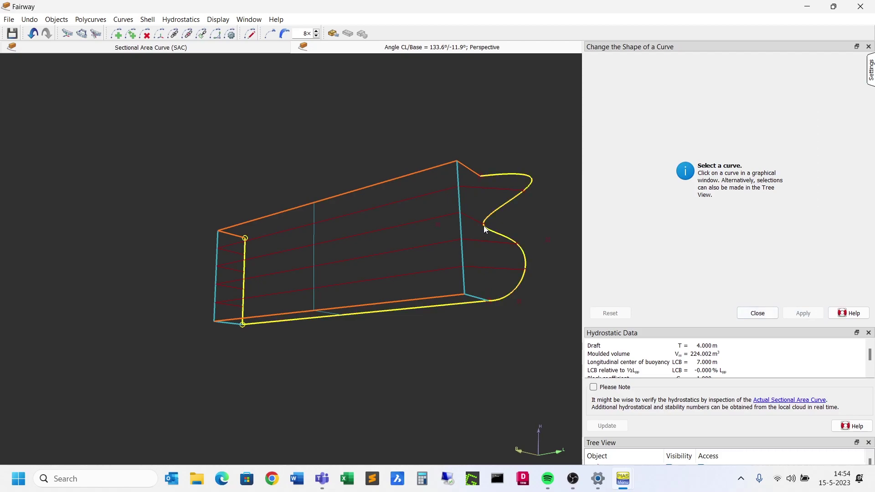
Set the start tangent of the 4 m waterline's forward spline to the lengthwise direction (1, 0, 0) and apply it.
left_click(486, 188)
left_click(642, 66)
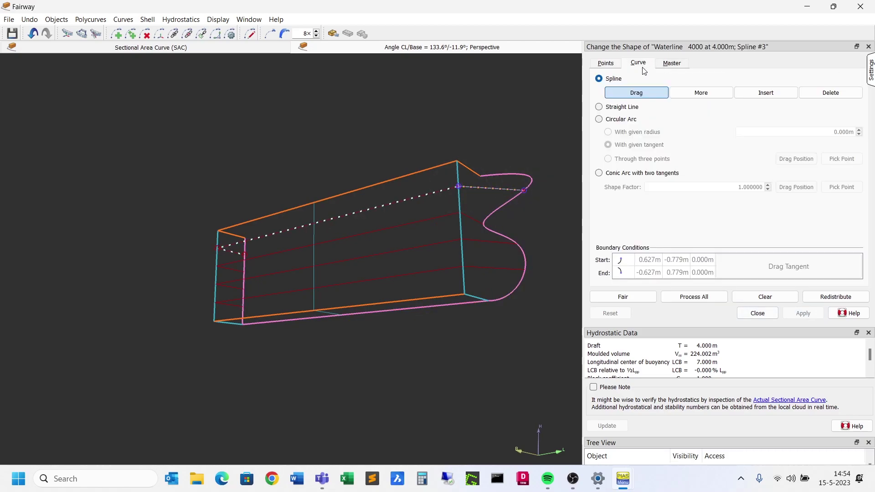
left_click(627, 263)
left_click(647, 289)
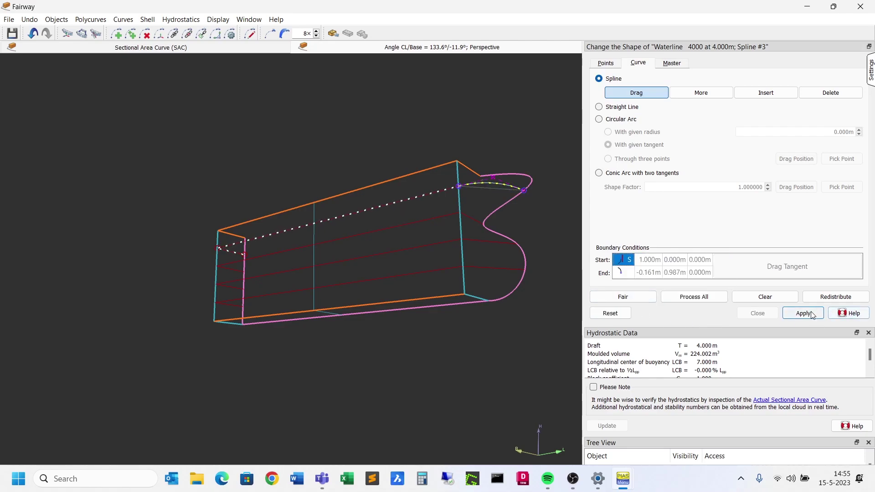
left_click(802, 313)
Give the forward splines of the 3 m and 2 m waterlines the same lengthwise start tangent of 1, 0, 0.
left_click(477, 219)
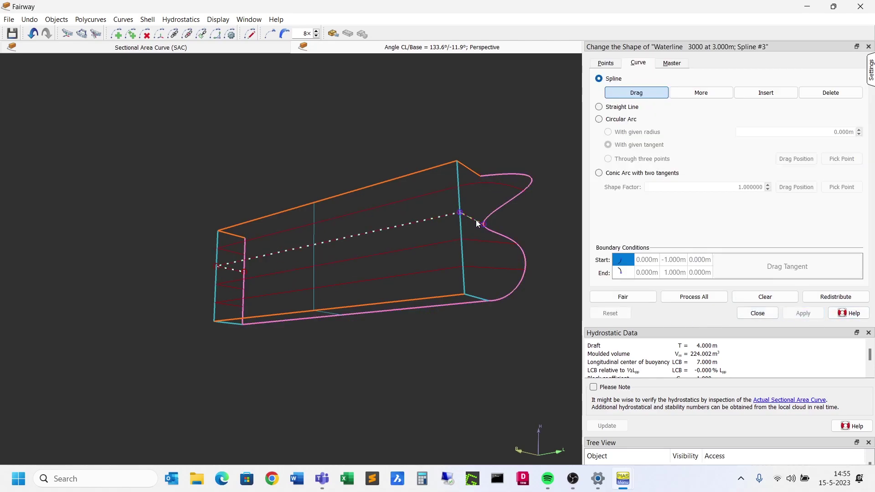
left_click(623, 263)
left_click(647, 288)
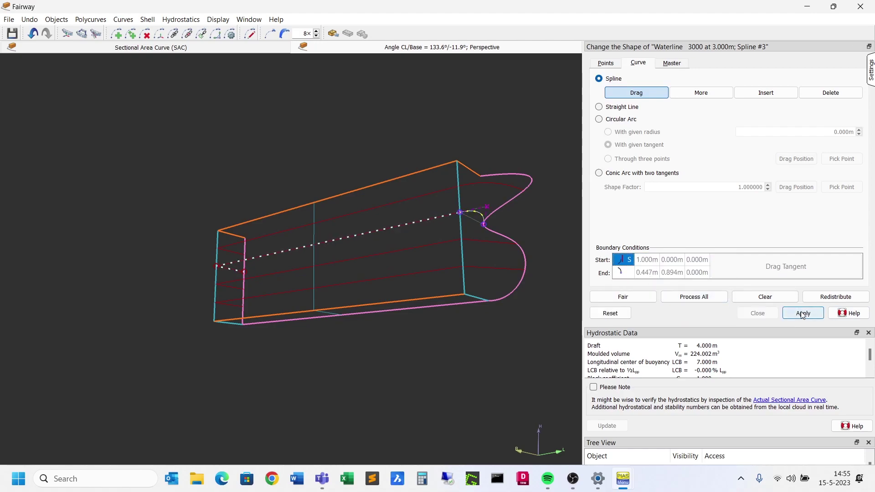
left_click(802, 314)
left_click(474, 239)
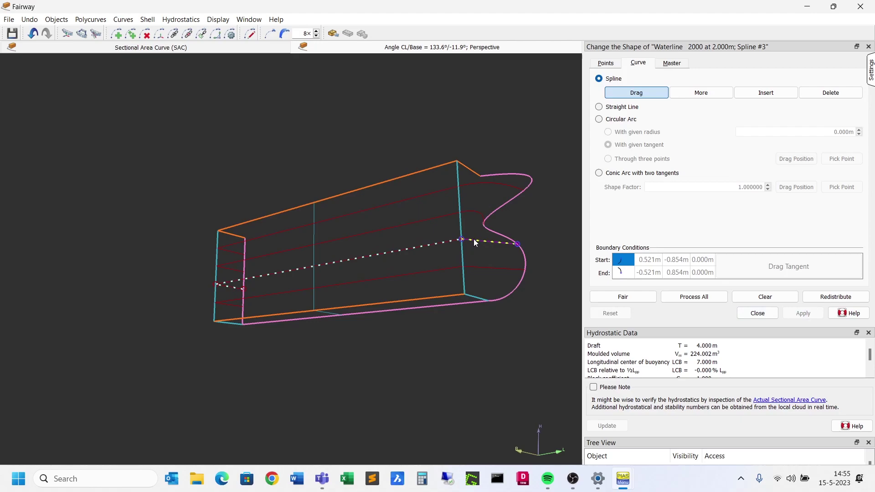
left_click(633, 264)
left_click(639, 294)
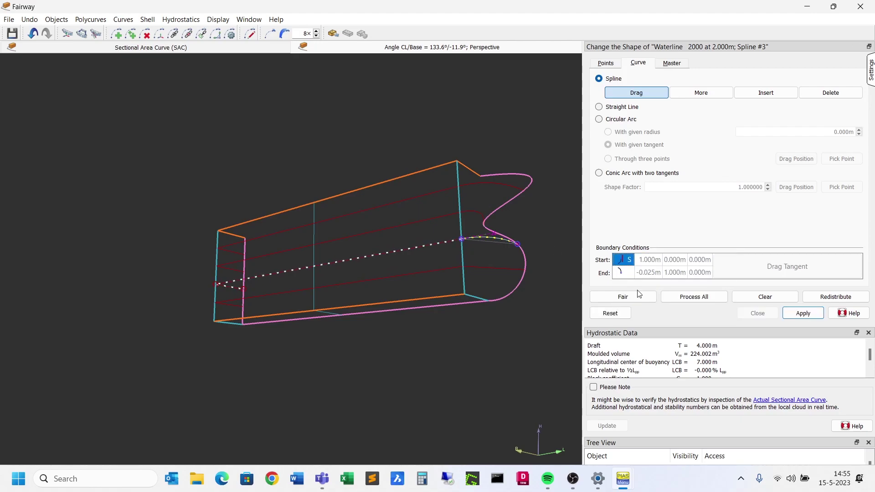
left_click(802, 312)
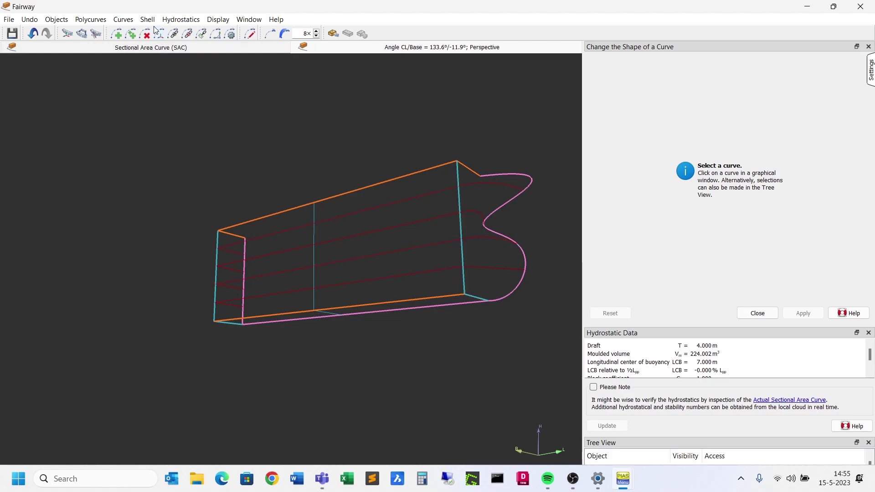
Inspect the forward ordinate curve's boundary conditions across chines in the curve properties.
left_click(123, 19)
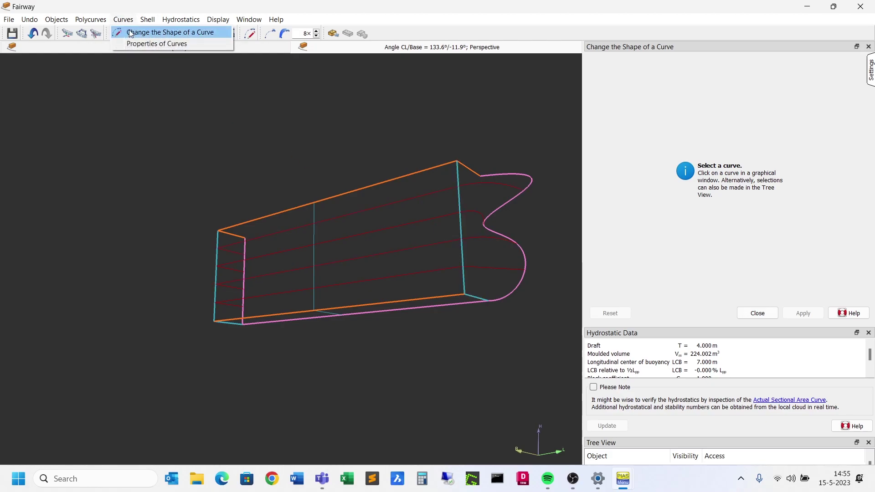
left_click(132, 43)
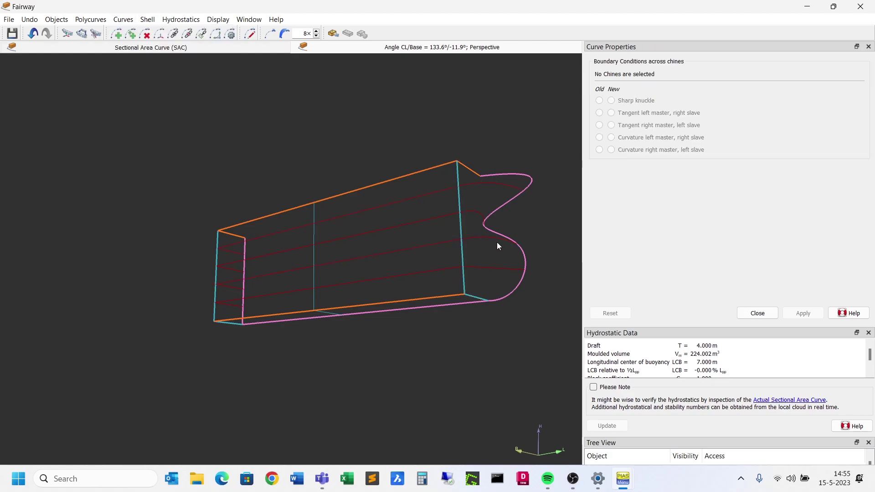
left_click(459, 230)
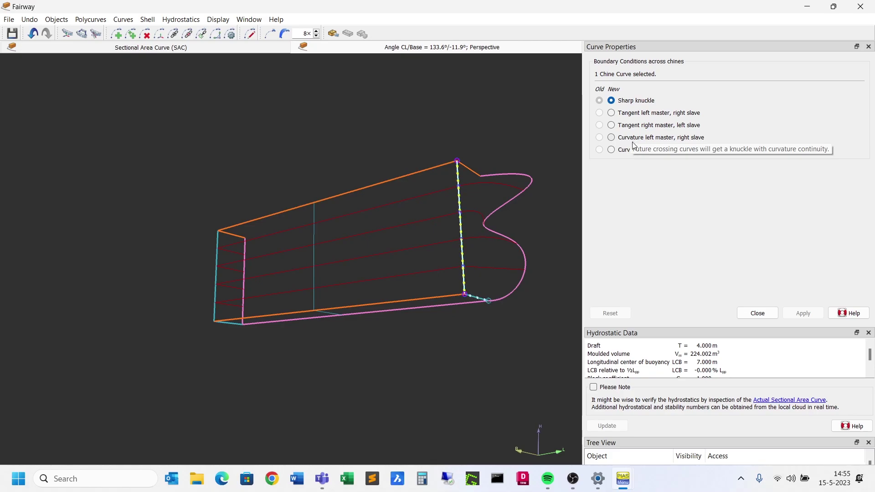
key("Escape")
Set the start tangent of the 1 m waterline's forward spline to the lengthwise direction (1, 0, 0) and apply it.
left_click(479, 267)
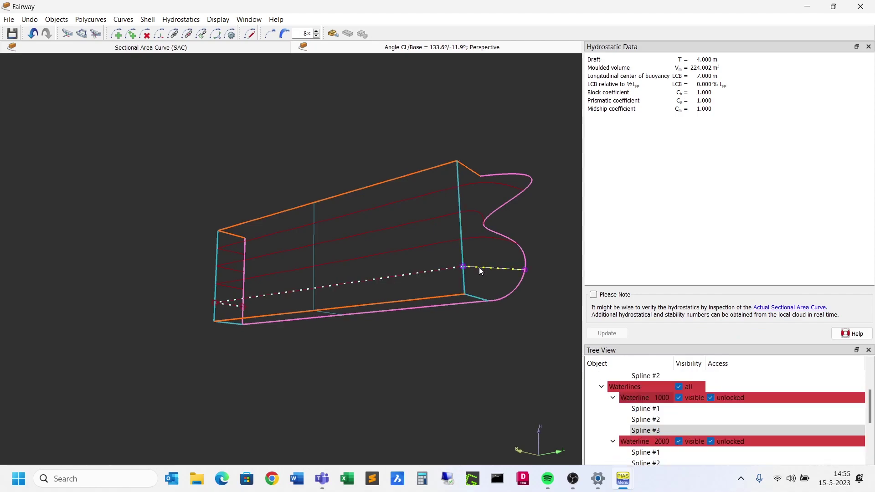
double_click(463, 267)
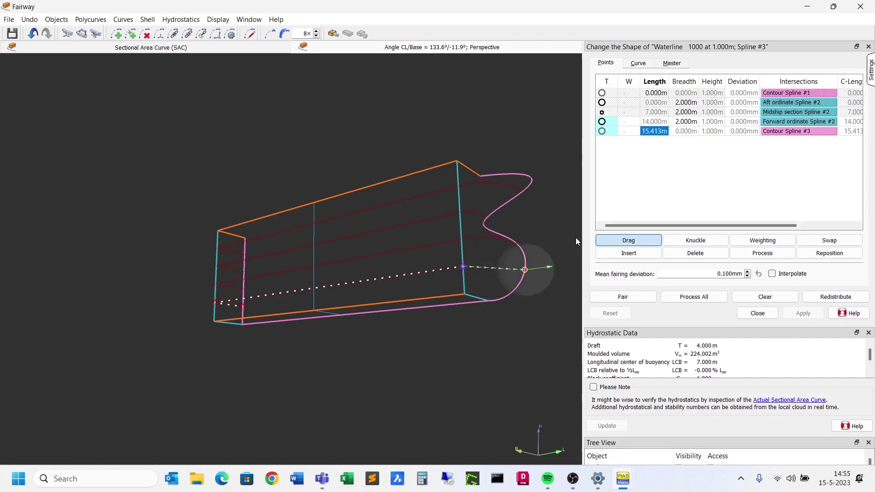
left_click(639, 65)
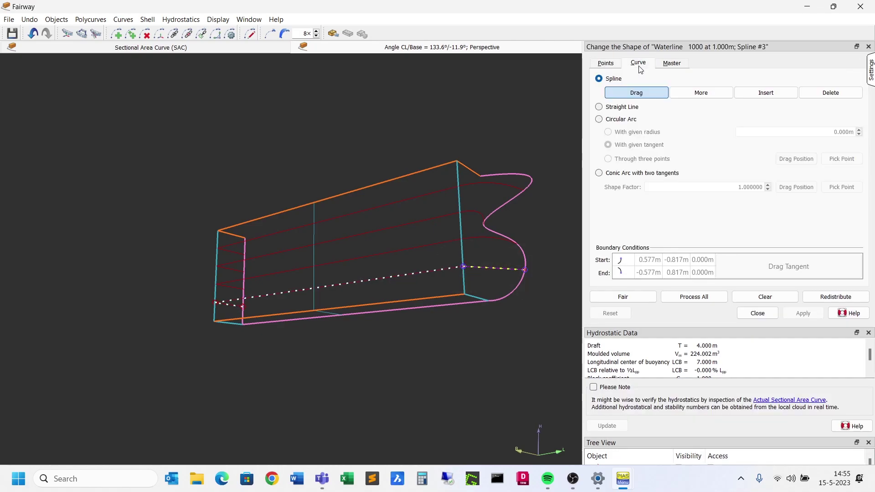
left_click(620, 260)
left_click(647, 289)
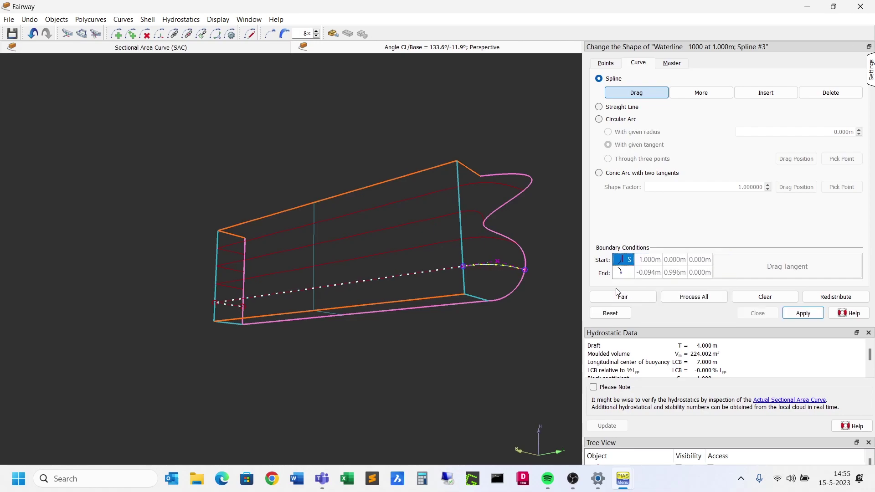
left_click(802, 314)
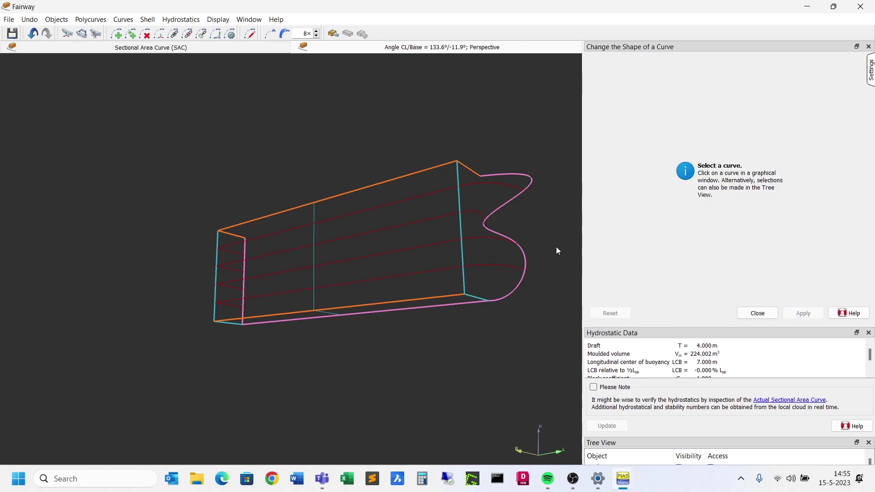
Reshape the contour's forward spline by moving its waterline points further forward, and apply the new bow profile.
left_click(502, 234)
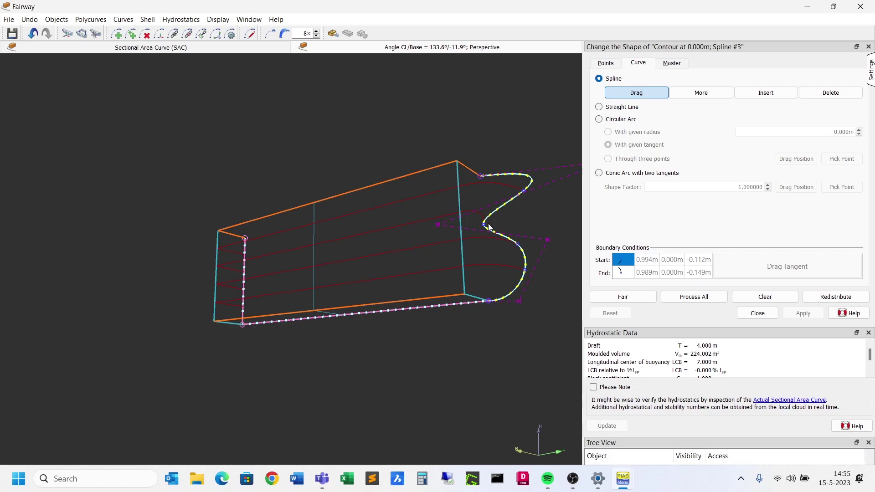
left_click(488, 223)
left_click_drag(488, 224, 550, 184)
left_click(528, 192)
left_click_drag(530, 270, 541, 238)
left_click(534, 244)
left_click(802, 313)
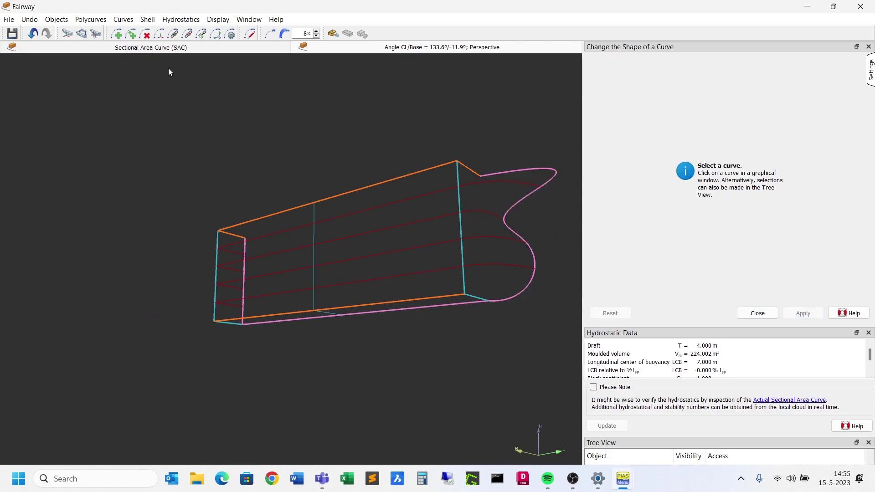
Add a single frame through the bow at about 15.369 m length as a new planar polycurve by intersection.
left_click(91, 19)
left_click(103, 32)
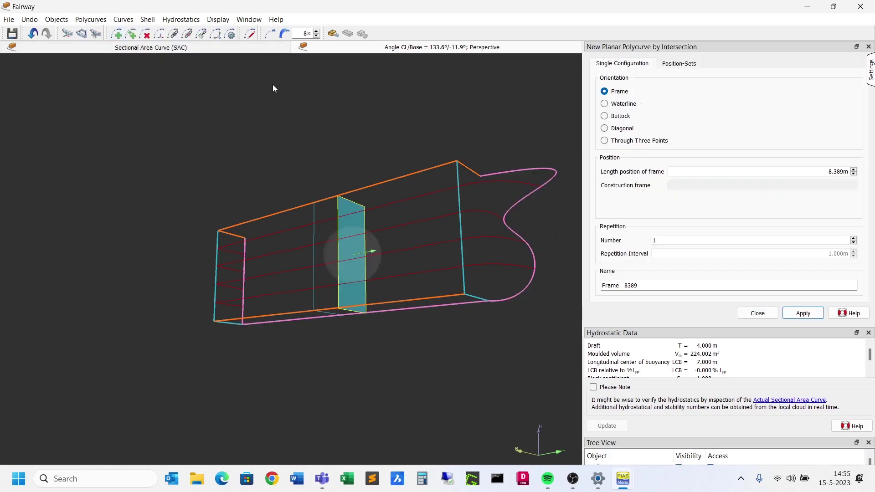
left_click_drag(349, 260, 529, 258)
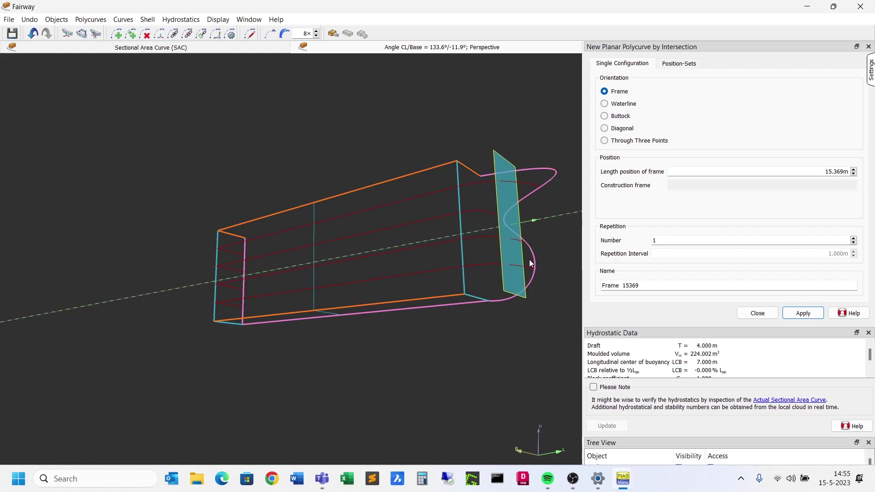
left_click(797, 314)
left_click(775, 316)
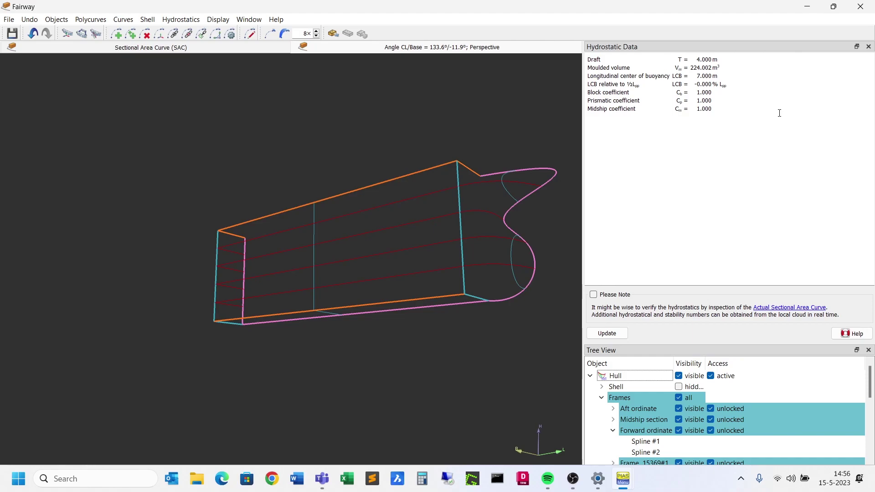
Extend the Bilge polycurve with a smooth connection to the bow frame's lower point on the contour, and save the model.
mouse_move(556, 476)
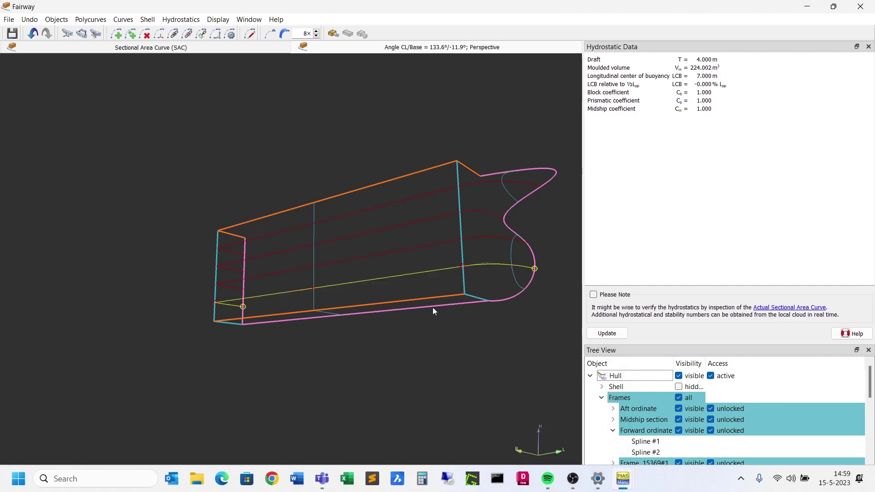
scroll(535, 301, "up", 3)
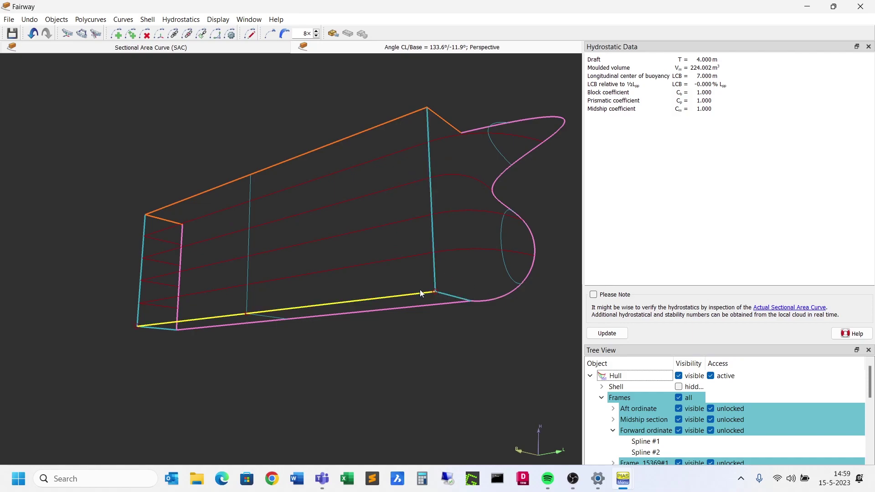
left_click(202, 35)
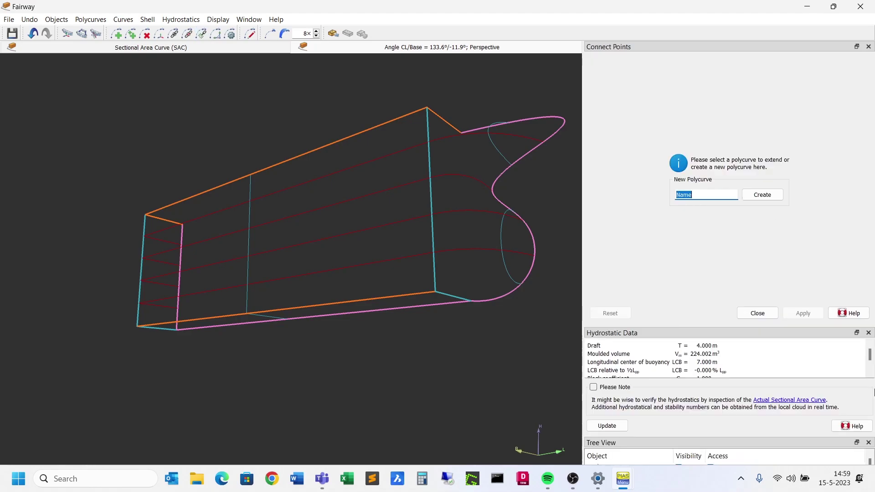
left_click(420, 294)
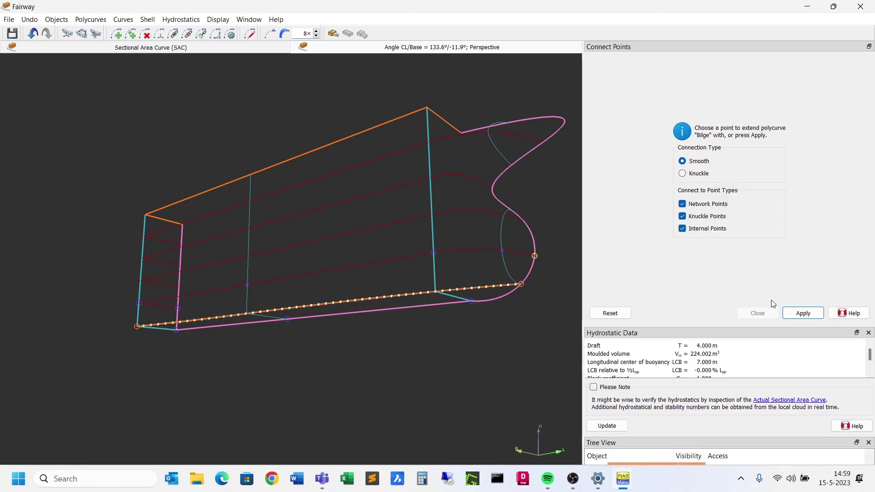
left_click(803, 312)
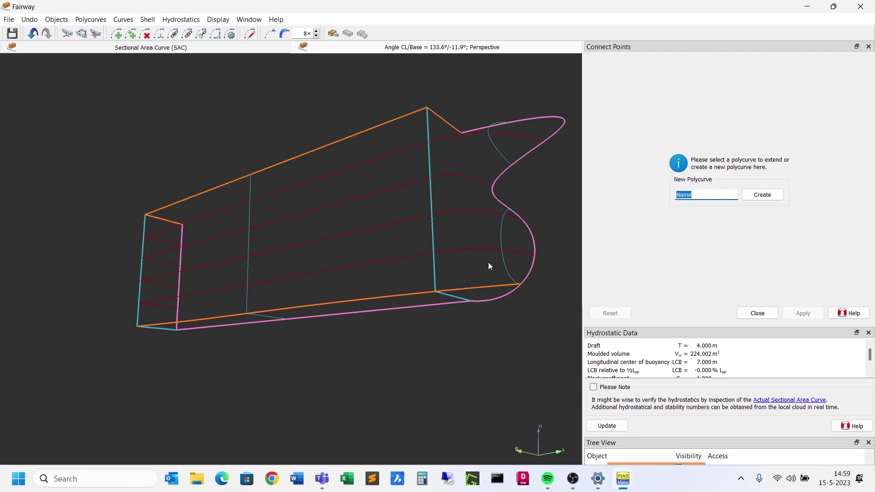
left_click(97, 23)
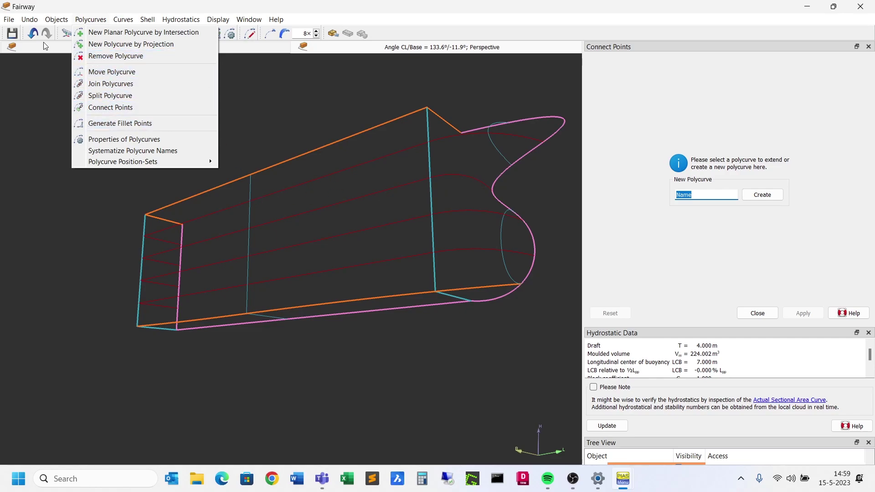
left_click(12, 35)
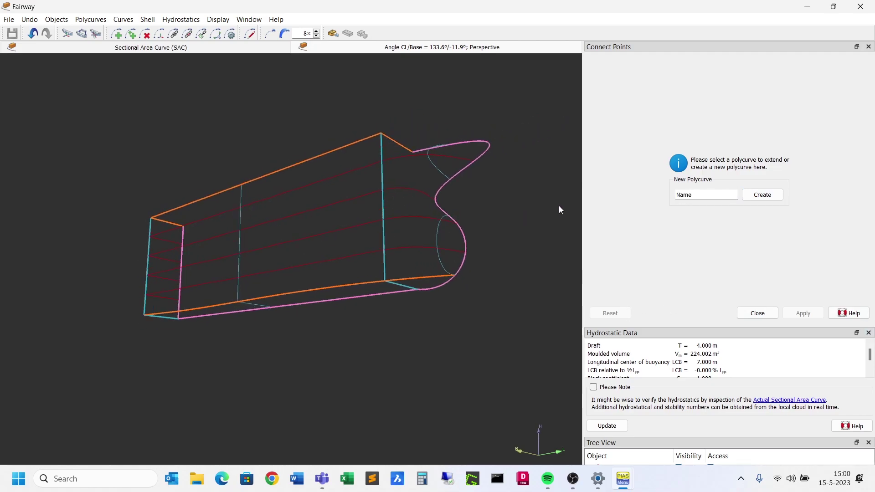
Start a point based spatial deformation at the bow, positioned at about 15.14 m length and 1 m height.
scroll(403, 245, "up", 1)
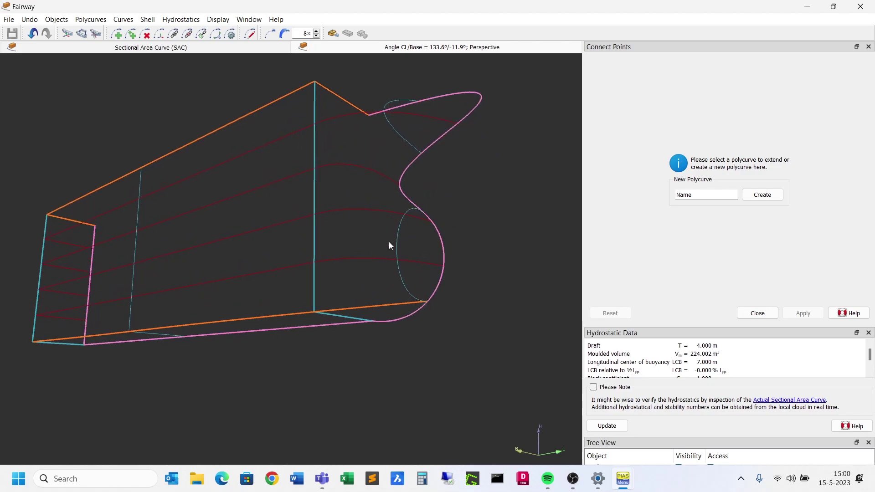
left_click(60, 23)
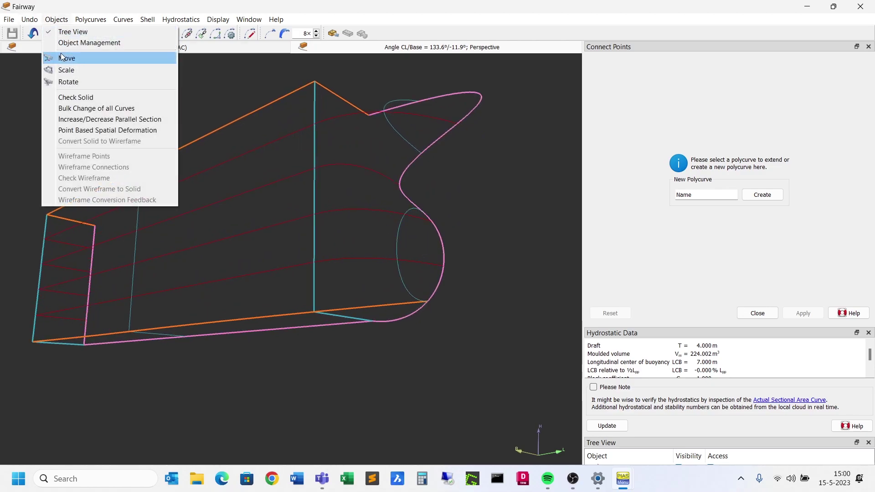
left_click(70, 131)
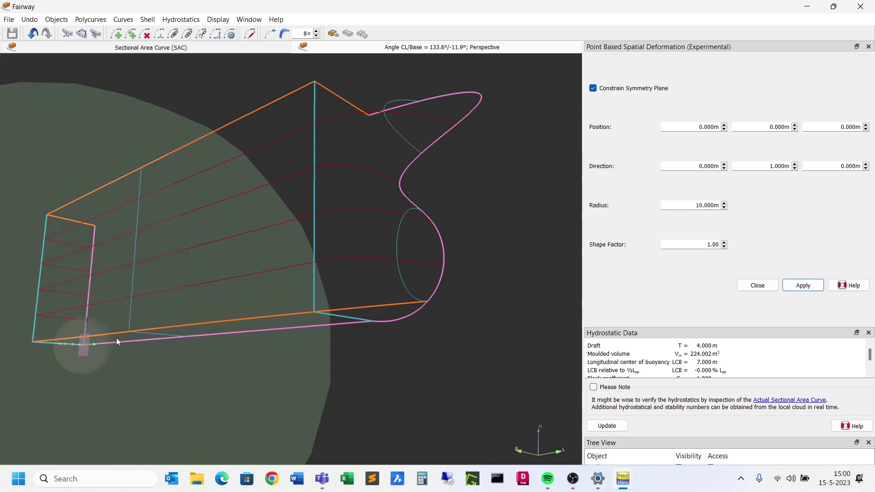
left_click_drag(88, 349, 456, 264)
middle_click_drag(317, 262, 214, 297)
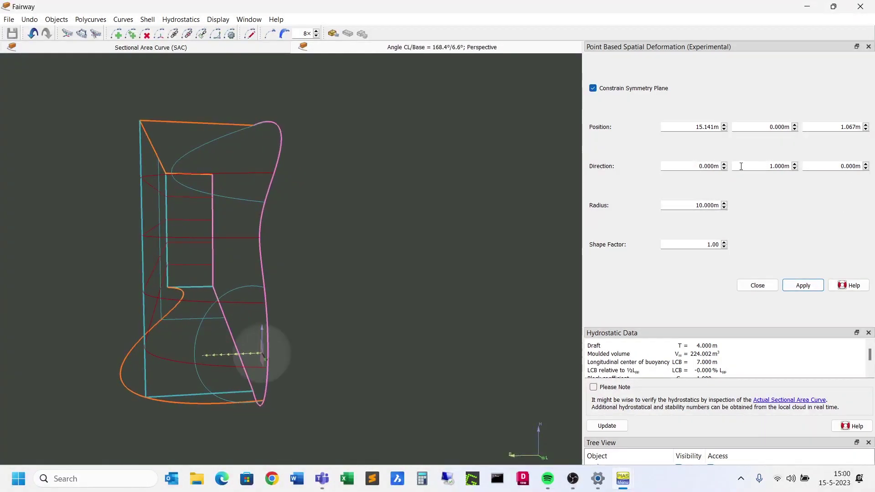
double_click(843, 126)
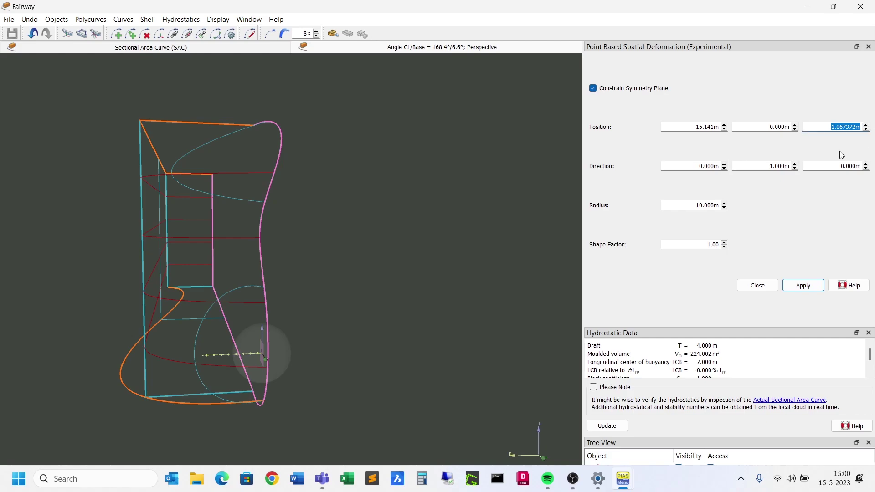
type("1m")
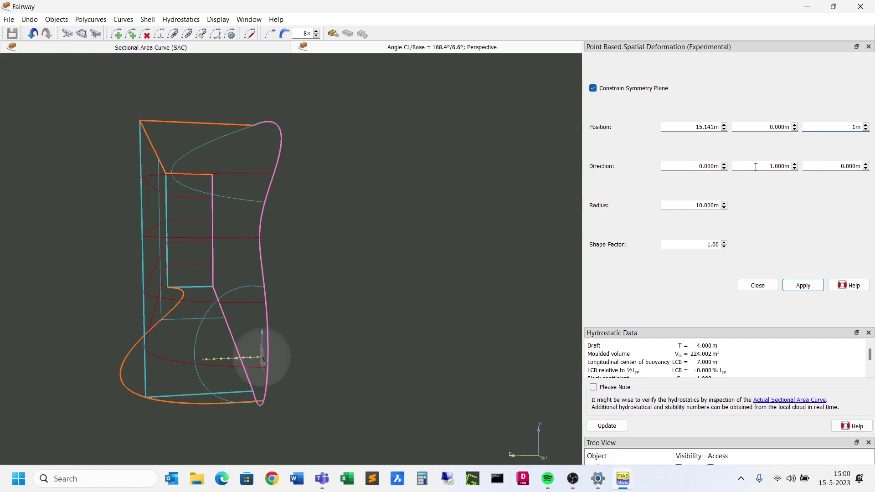
Set the spatial deformation's longitudinal direction to 2 m and its radius to 2 m.
key("Tab")
type("2")
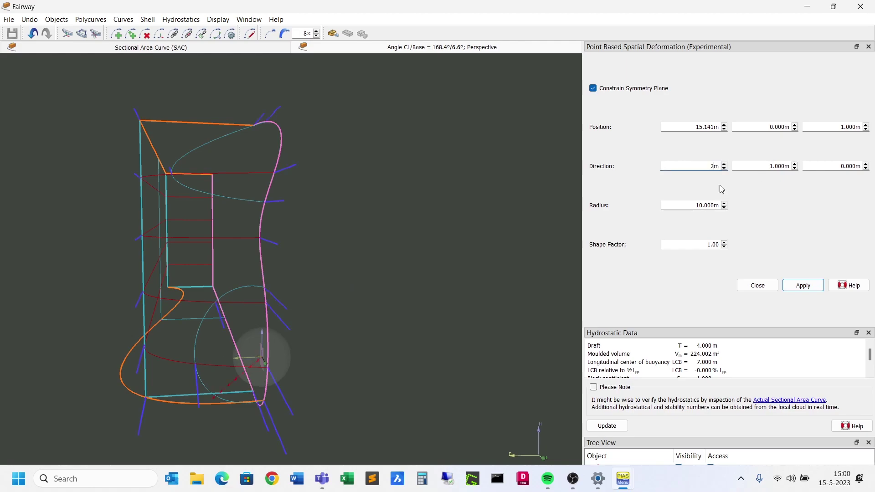
scroll(396, 233, "down", 2)
middle_click_drag(368, 237, 502, 229)
double_click(717, 206)
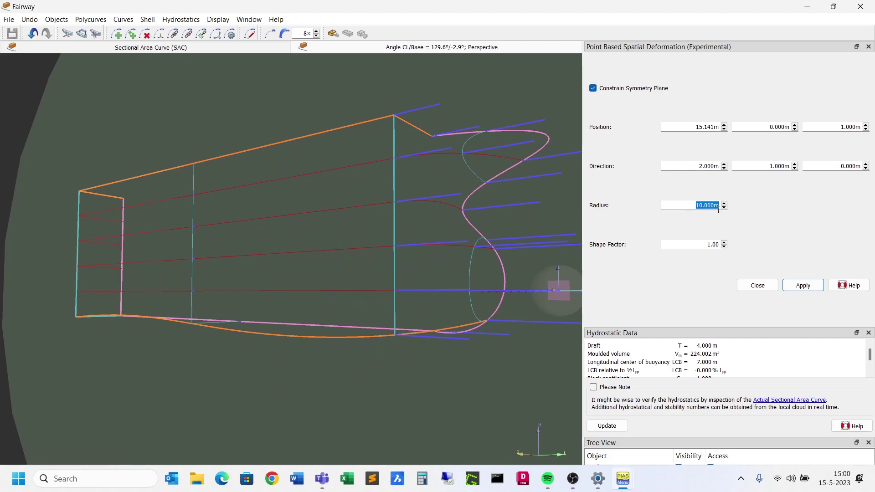
type("2m")
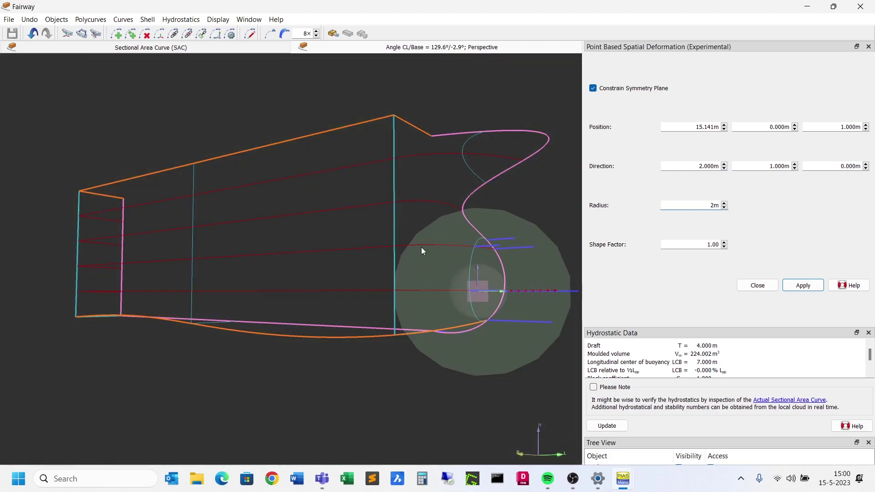
left_click_drag(477, 291, 529, 264)
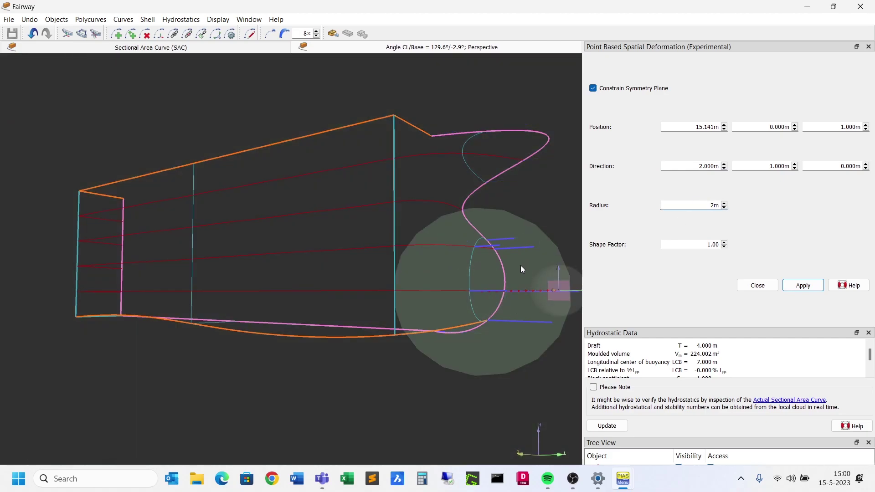
Shift the deformation's centre point aft along the hull to about 14.78 m length.
middle_click_drag(522, 269, 429, 276)
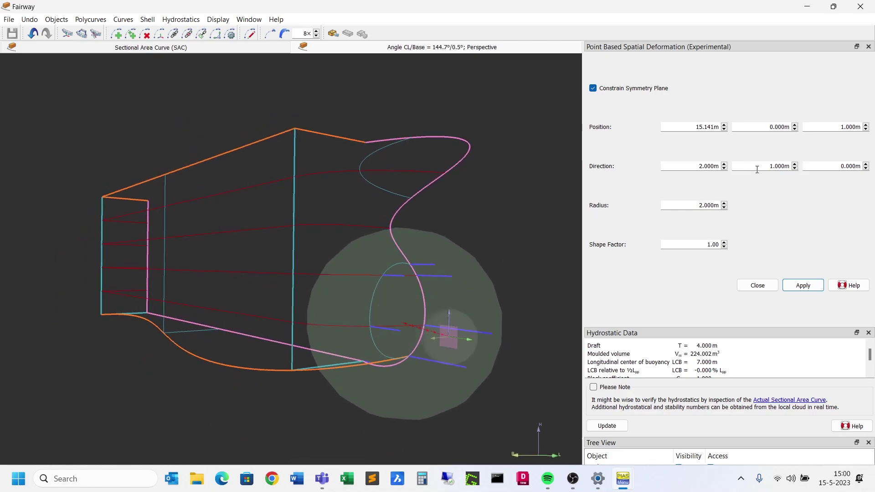
middle_click_drag(440, 290, 463, 269)
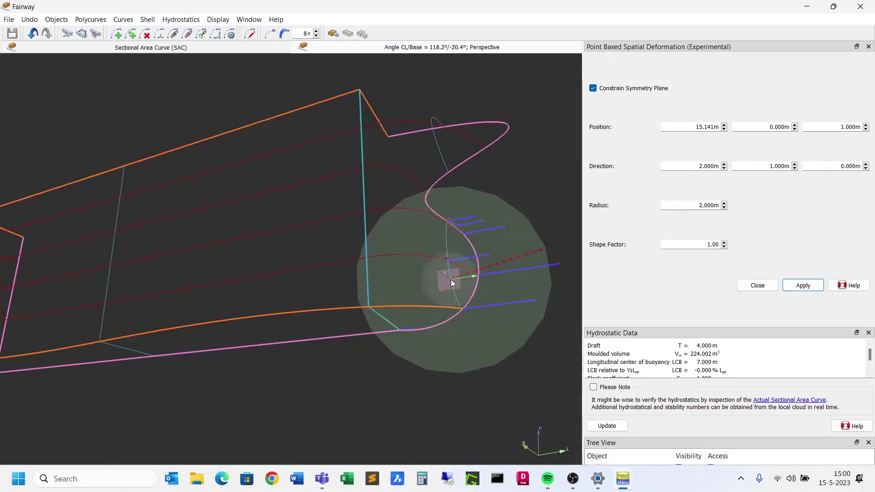
left_click_drag(450, 280, 434, 280)
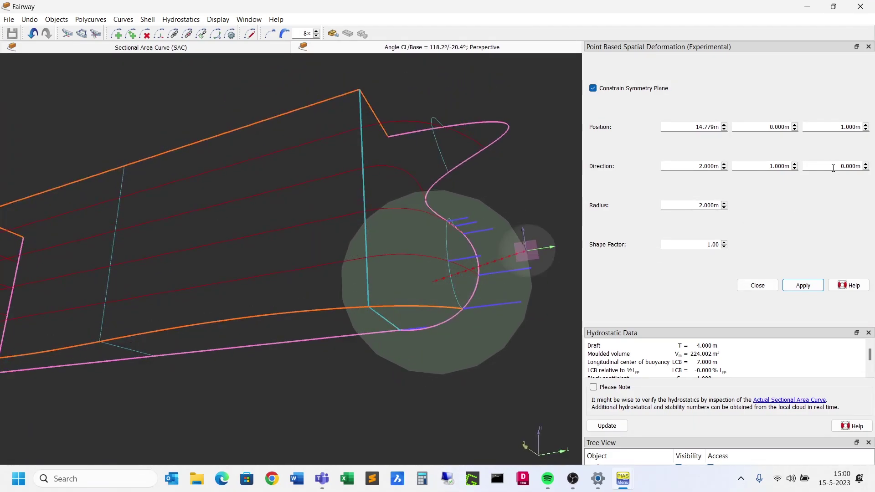
Increase the deformation's transverse direction to about 1.14 m and shift its direction point slightly upward to about 0.017 m.
middle_click_drag(483, 255, 542, 174)
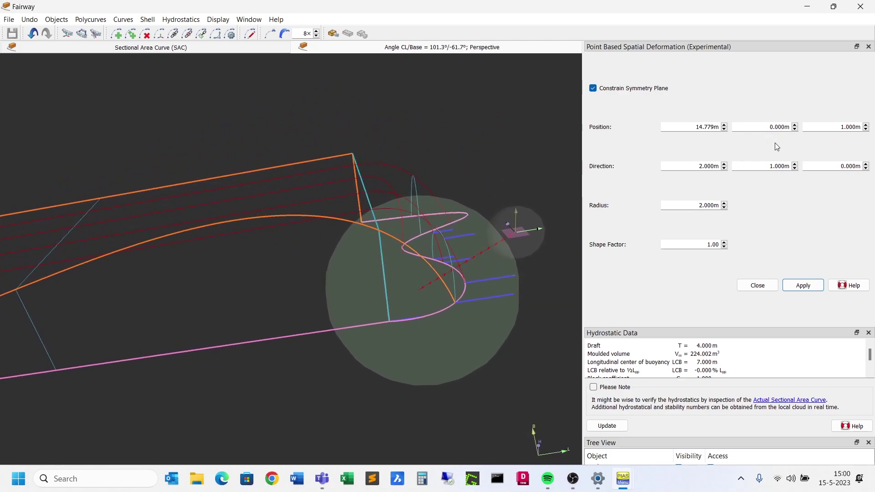
left_click(795, 164)
left_click(795, 163)
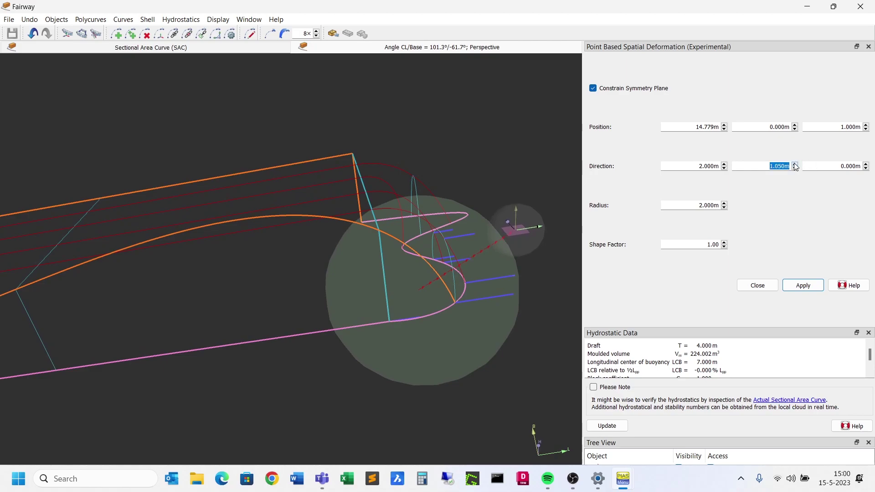
left_click(795, 163)
left_click(795, 163)
left_click(795, 163)
left_click(794, 164)
left_click_drag(519, 227, 518, 225)
Set both the transverse direction and the transverse position of the deformation to 1 m.
middle_click_drag(487, 241, 498, 298)
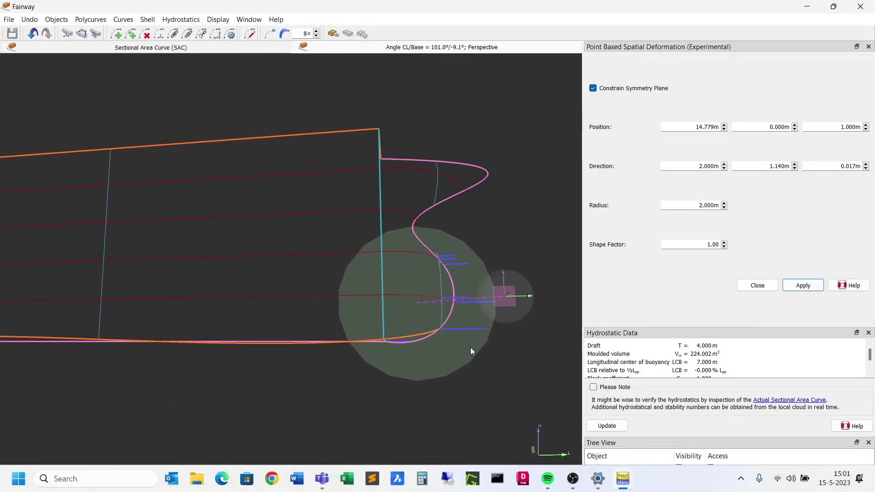
scroll(419, 331, "up", 1)
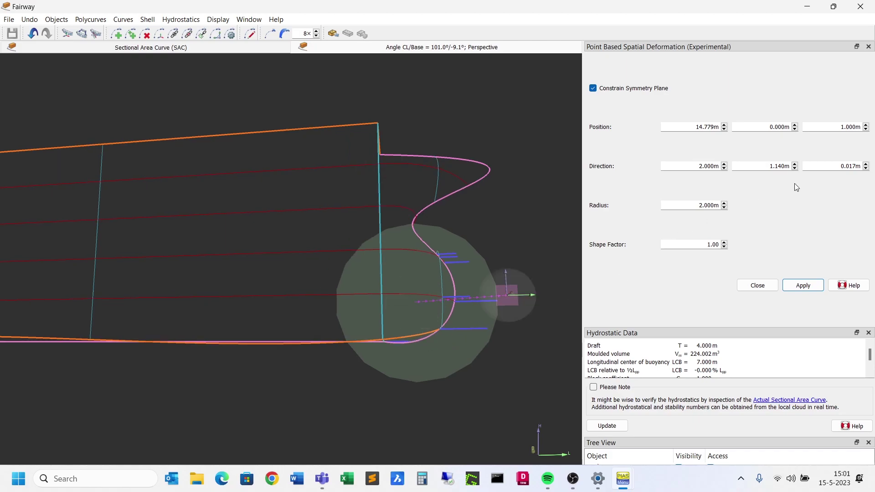
double_click(775, 169)
type("1m")
double_click(773, 127)
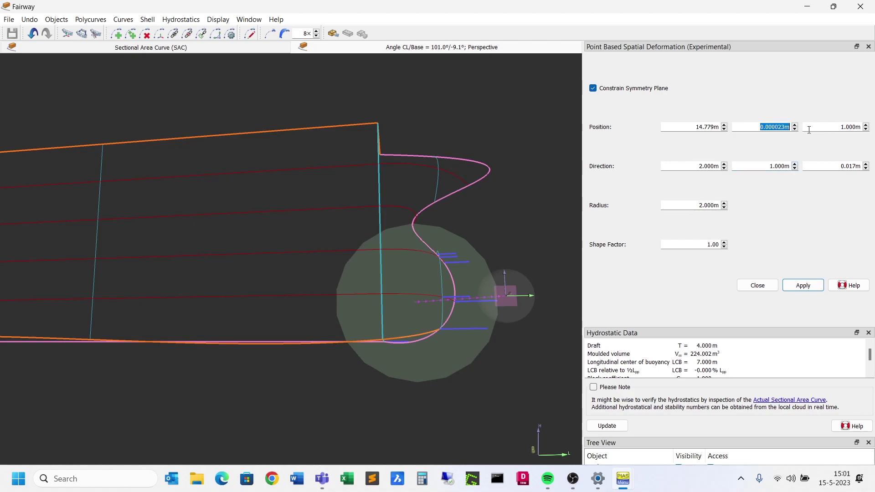
type("1m")
scroll(547, 277, "down", 2)
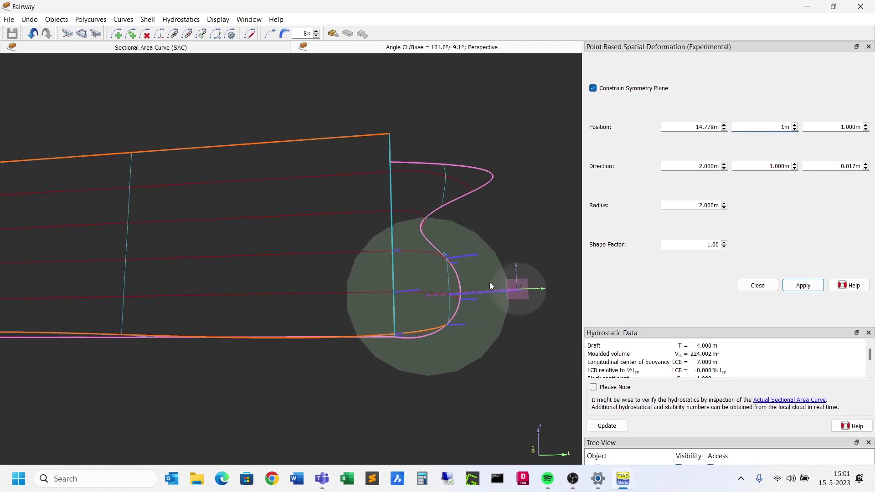
Reduce the deformation's radius of influence to 1.7 m.
middle_click_drag(489, 283, 499, 163)
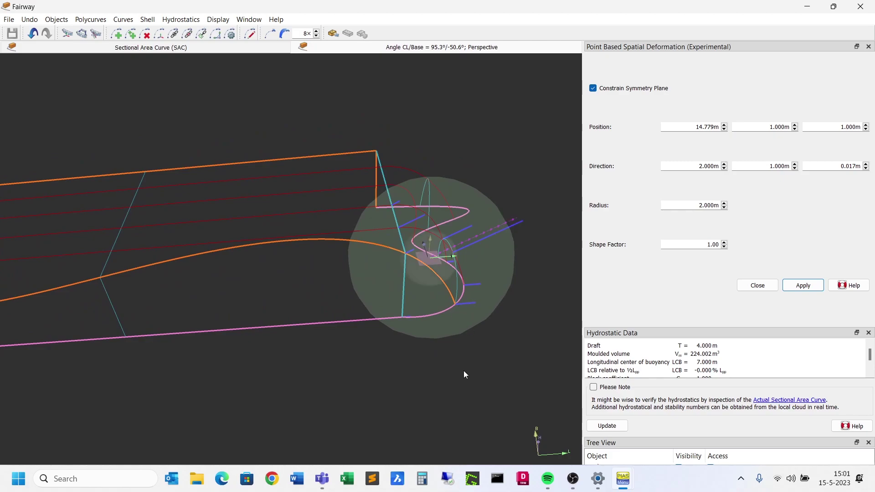
mouse_move(548, 479)
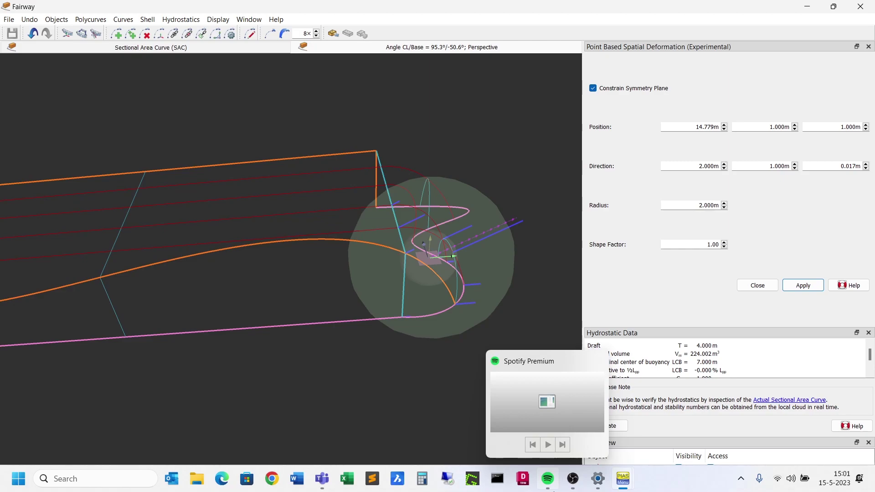
middle_click_drag(437, 176, 684, 215)
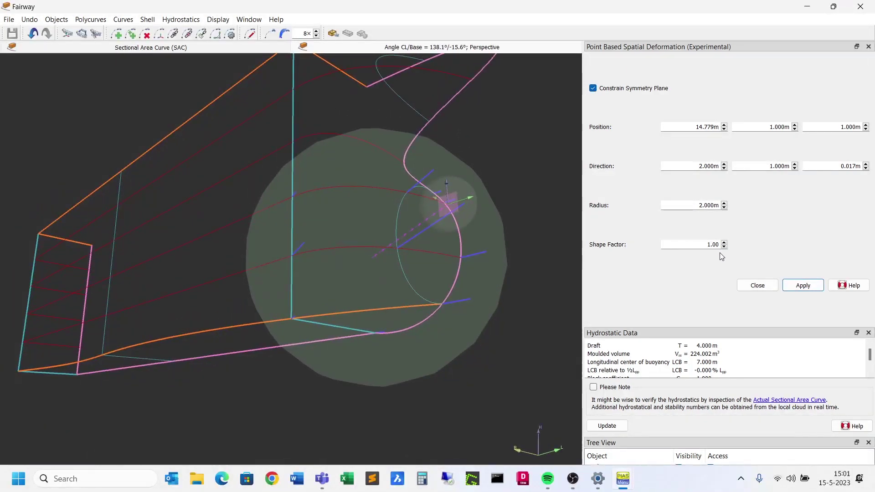
left_click(723, 208)
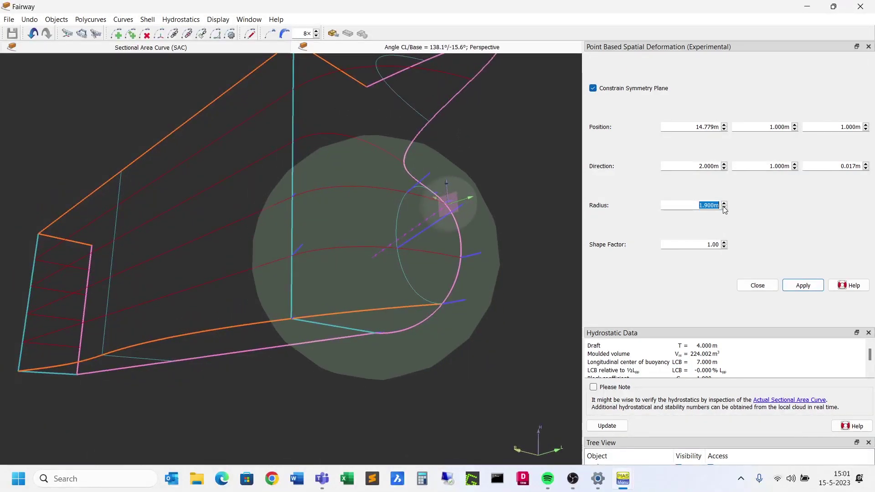
left_click(724, 207)
left_click(723, 207)
Set the deformation direction to 0.5 m transversely and 1 m longitudinally.
middle_click_drag(372, 221, 499, 234)
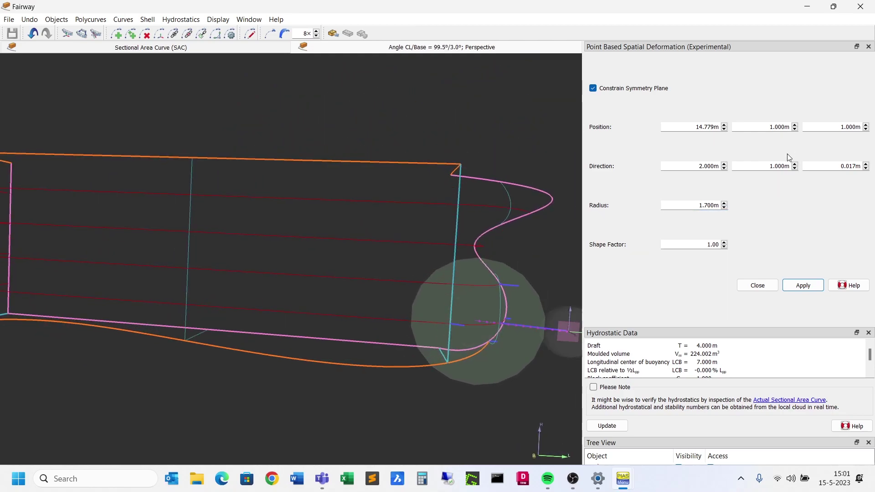
double_click(771, 166)
type("0.5")
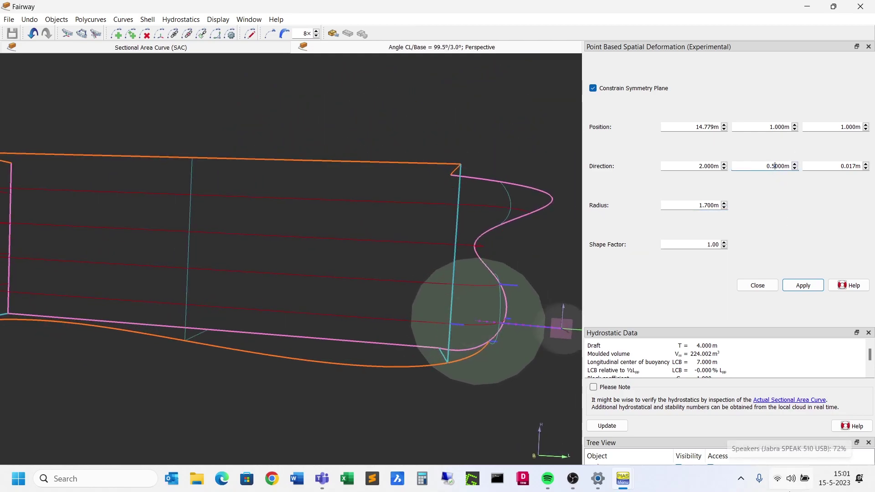
left_click(724, 169)
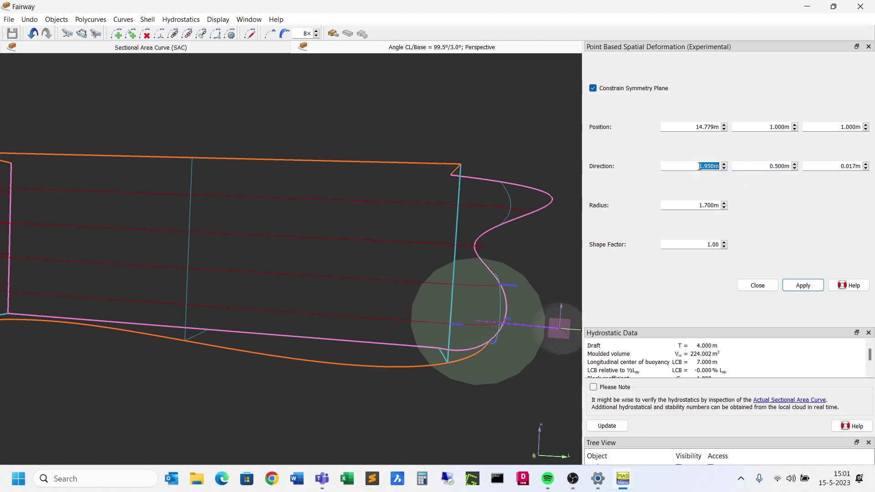
type("1m")
Reduce the transverse direction to 0.2 m, apply the spatial deformation to the bow, and inspect the deformed shape.
left_click_drag(461, 231, 418, 115)
scroll(473, 182, "up", 2)
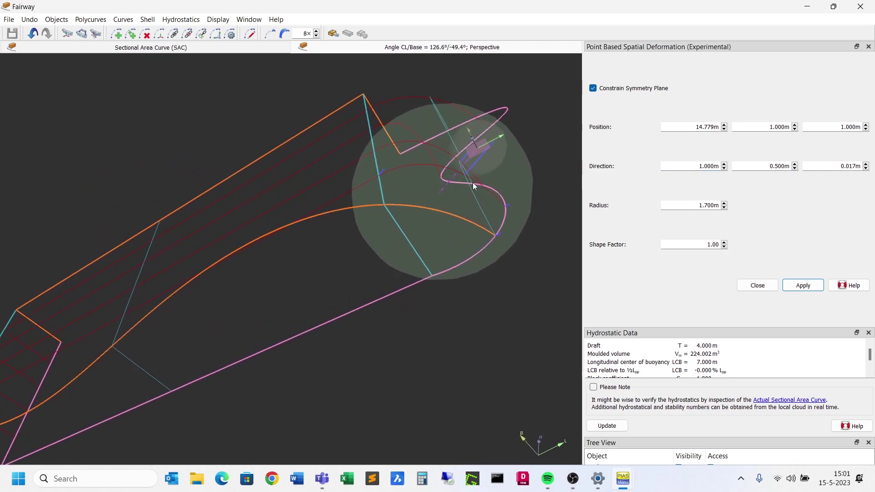
scroll(472, 183, "down", 1)
left_click_drag(462, 176, 457, 210)
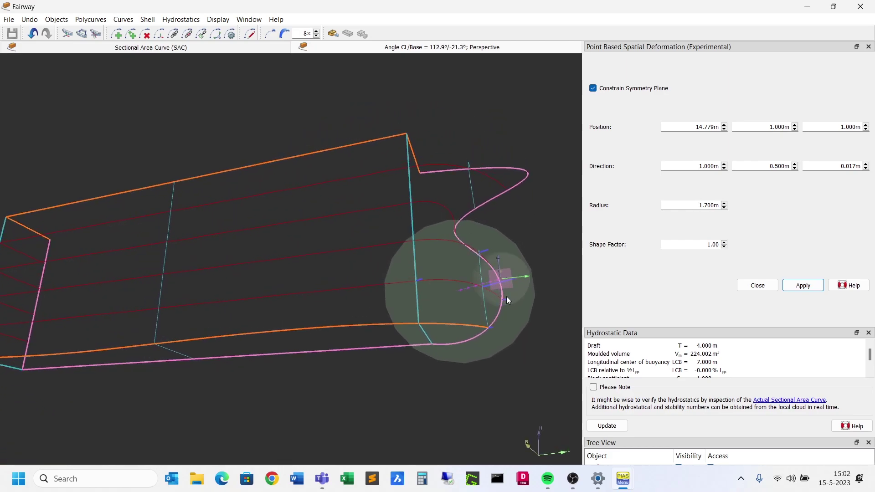
double_click(777, 166)
key("BackSpace")
type("2")
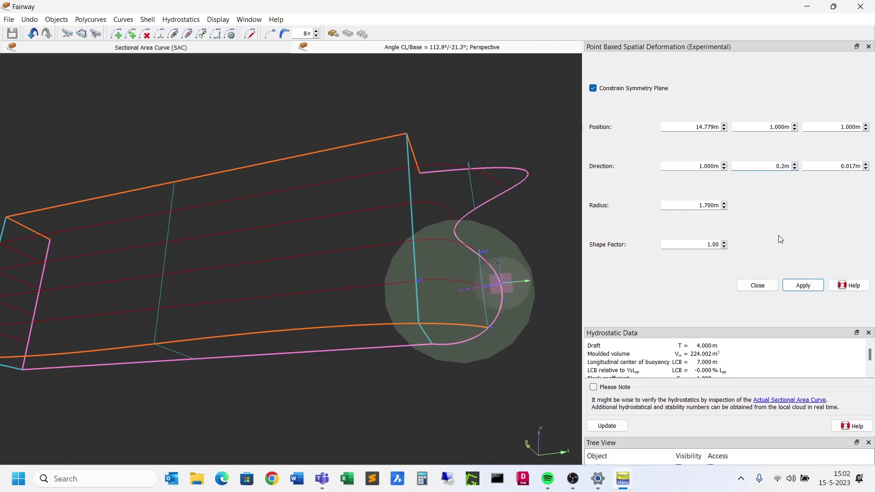
left_click(798, 287)
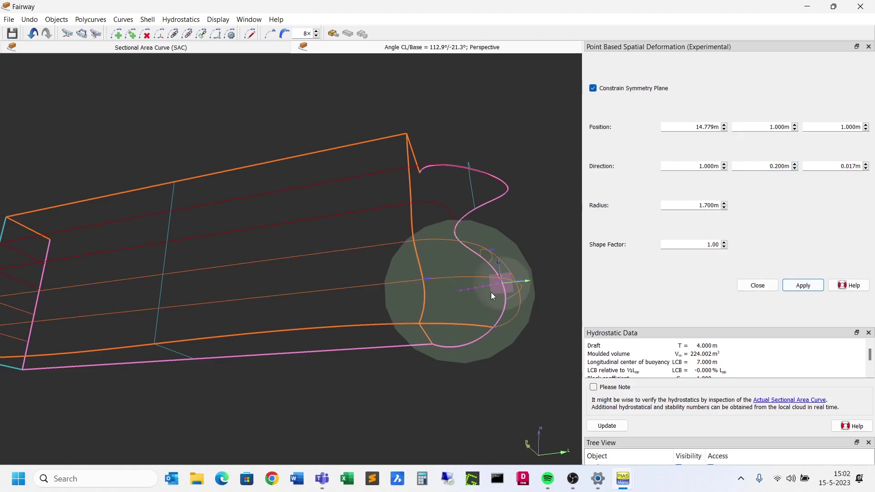
middle_click_drag(491, 292, 398, 241)
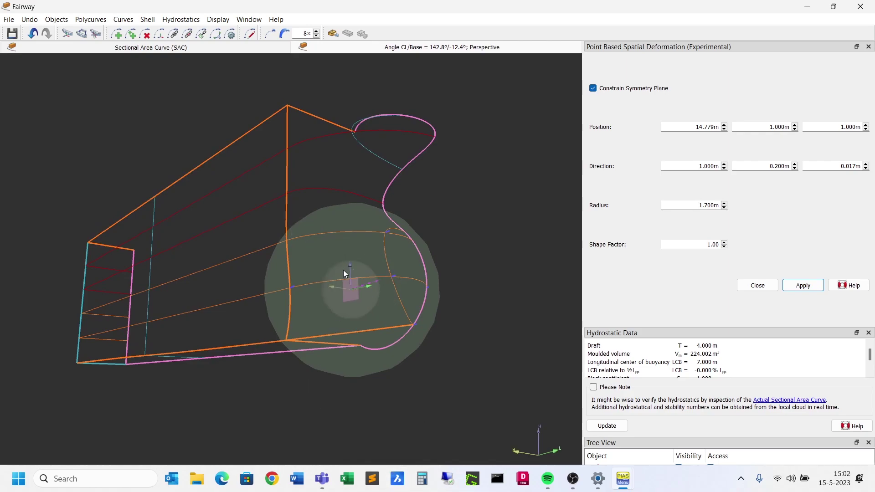
scroll(343, 272, "down", 2)
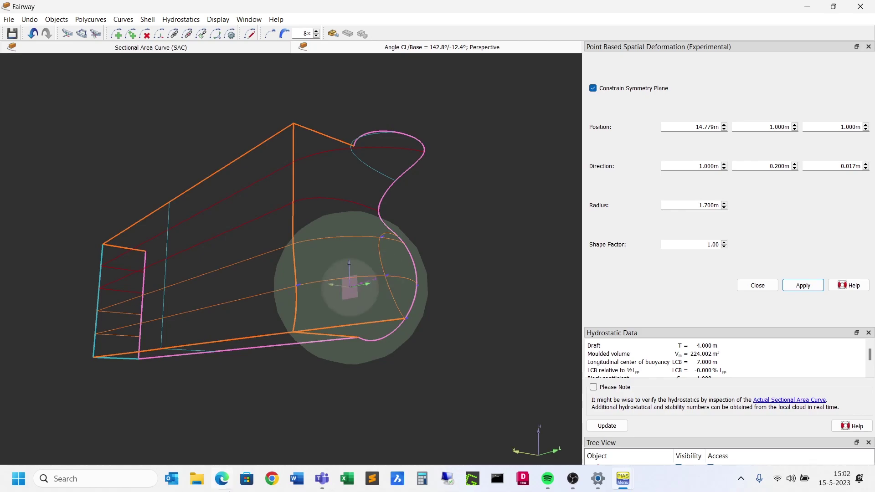